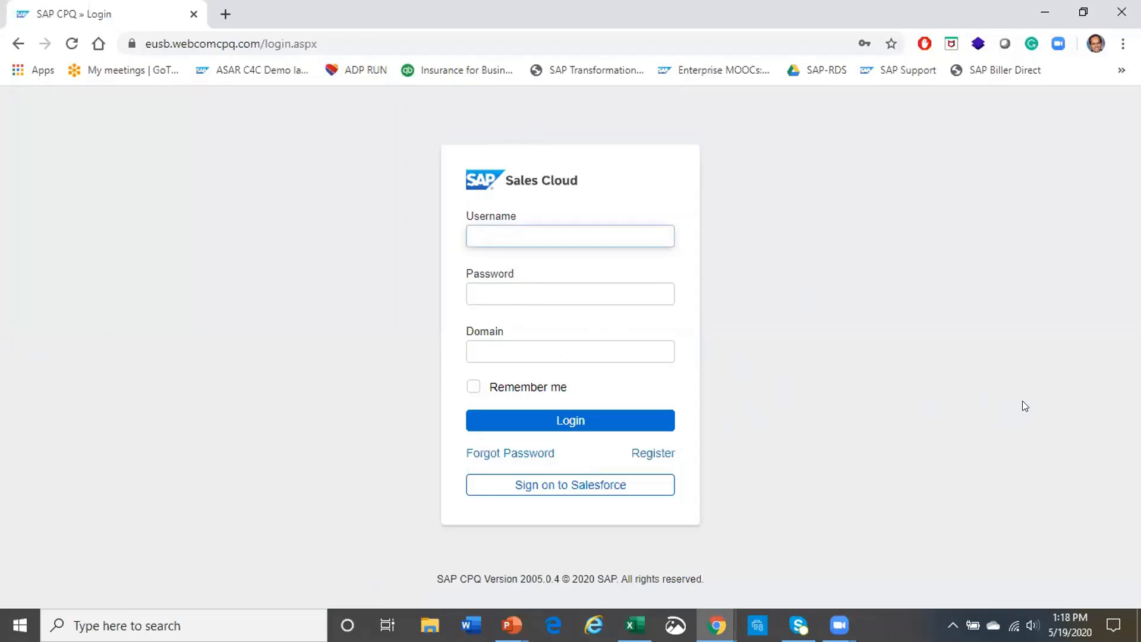
Log in to SAP CPQ with the user's username, password and the asaramerica_tst domain
text(ev)
key(Tab)
text(**)
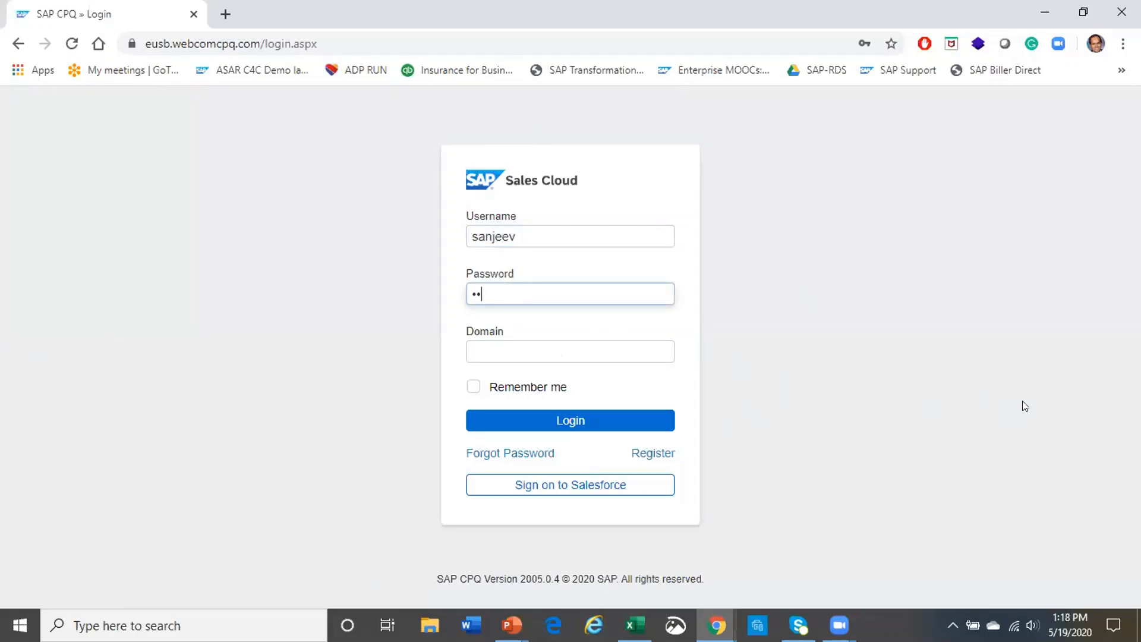
text(******)
key(Tab)
text(as)
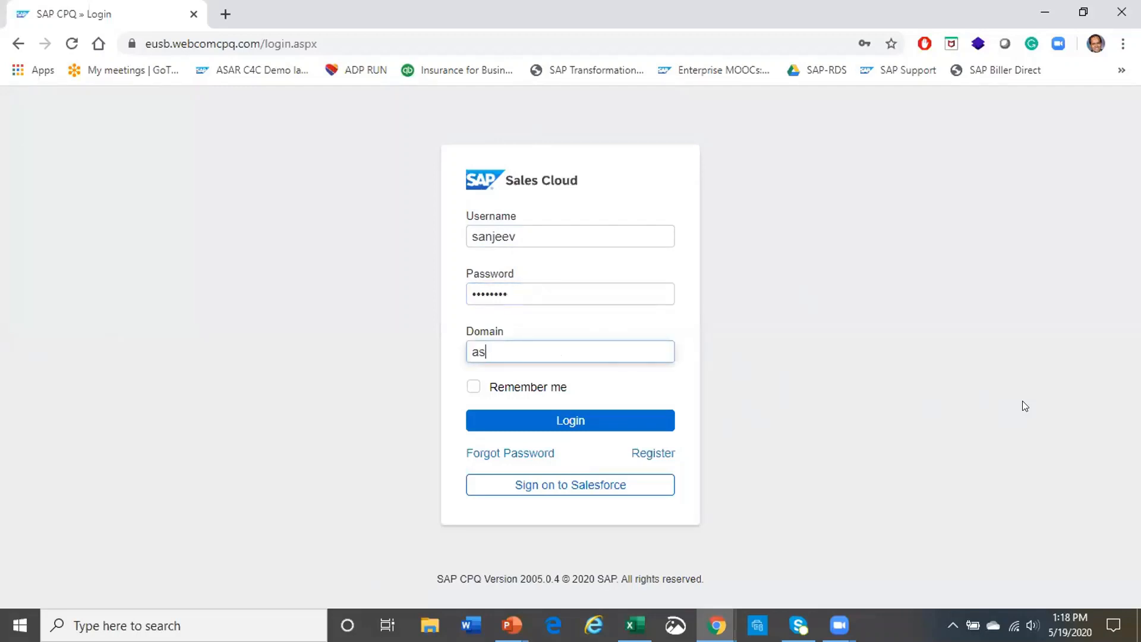
text(aramerica_tst)
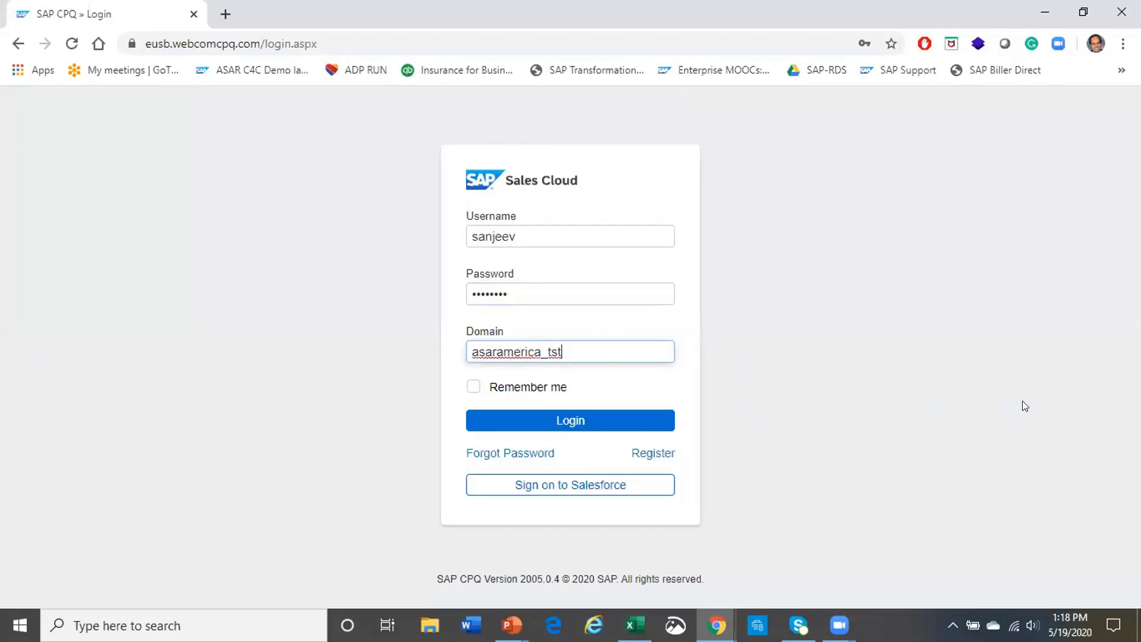
click(582, 423)
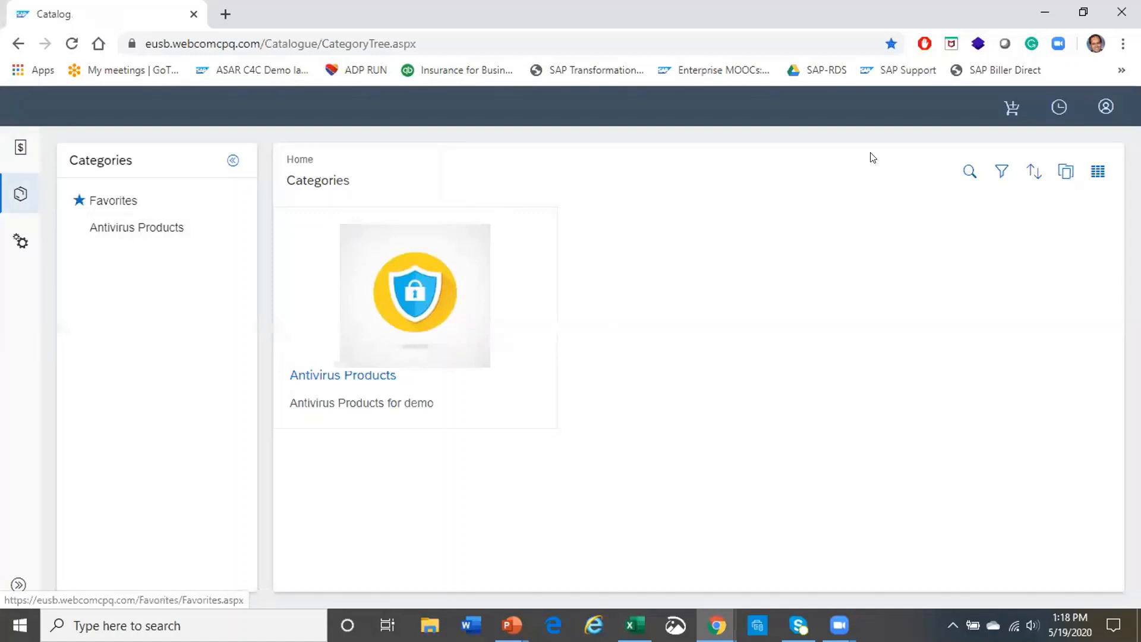
click(1104, 106)
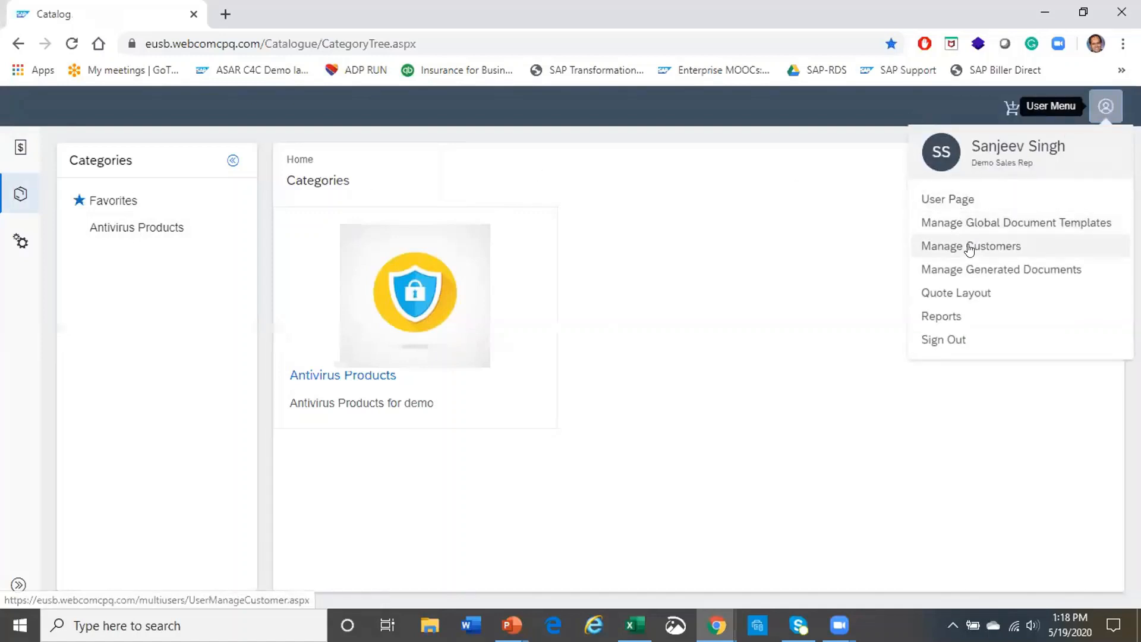
click(824, 237)
click(1061, 108)
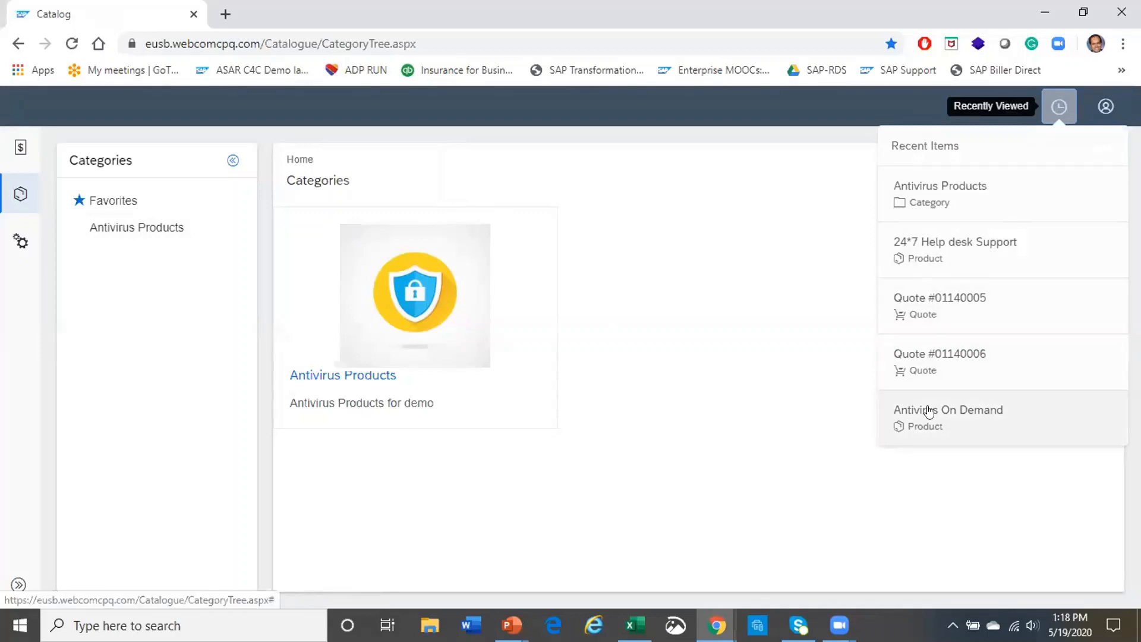
click(753, 353)
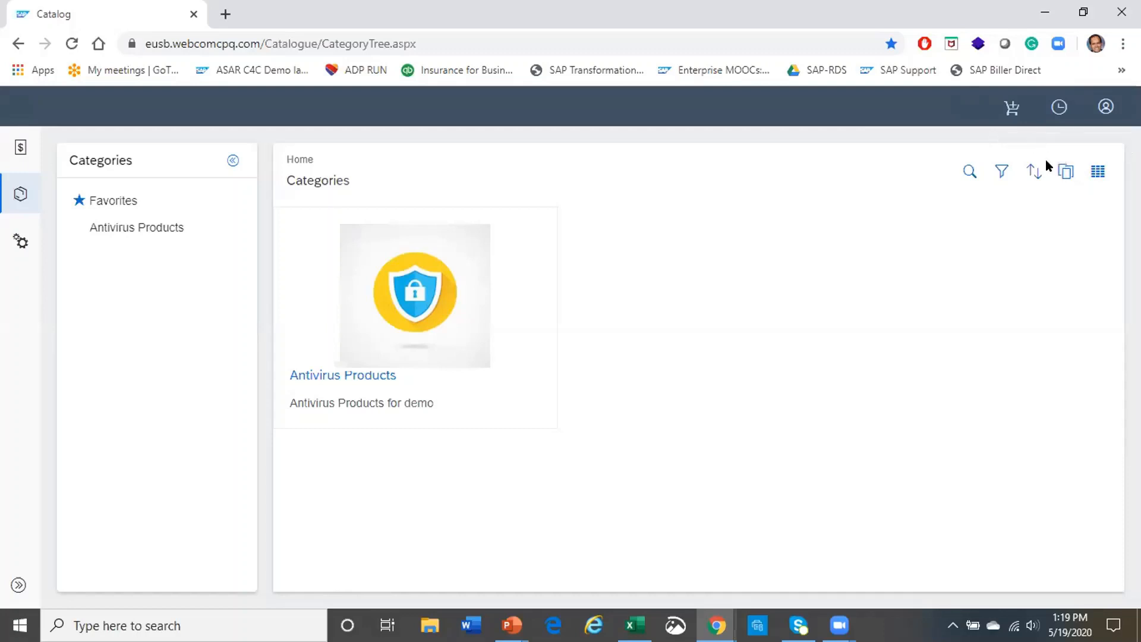
List the Antivirus Products category's products in tabular view, then open My Quotes
click(1065, 177)
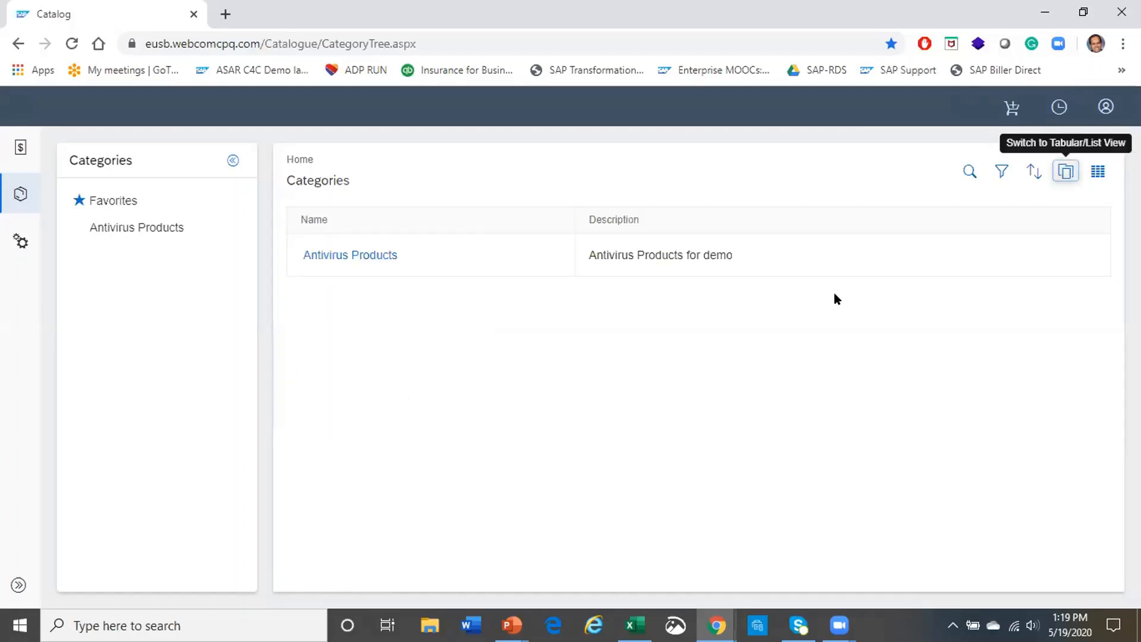
click(350, 256)
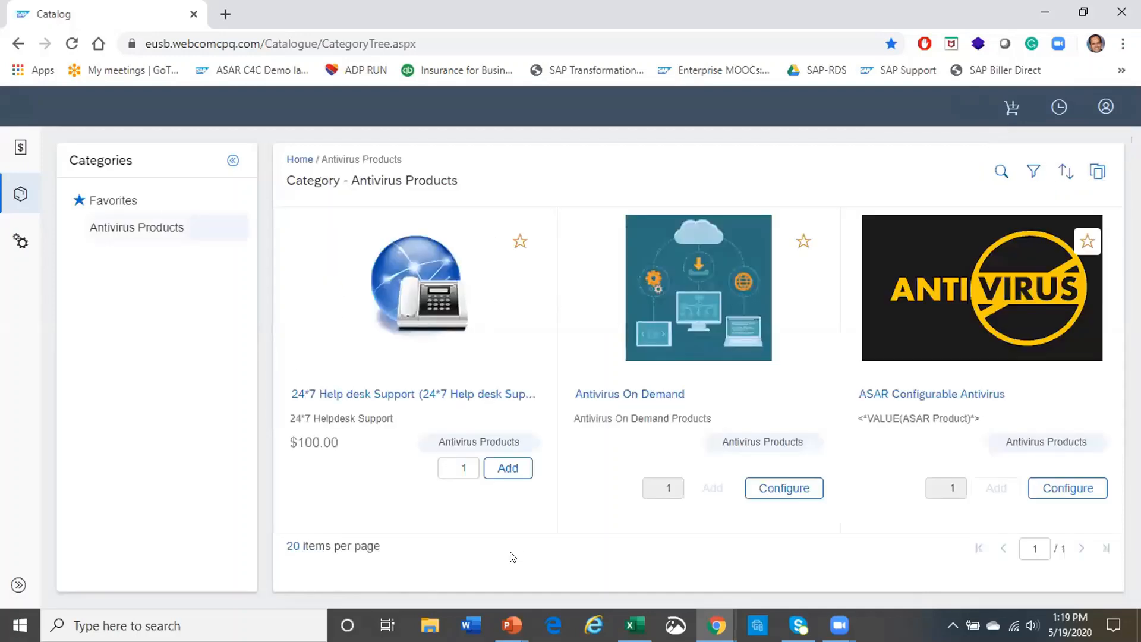
click(1091, 180)
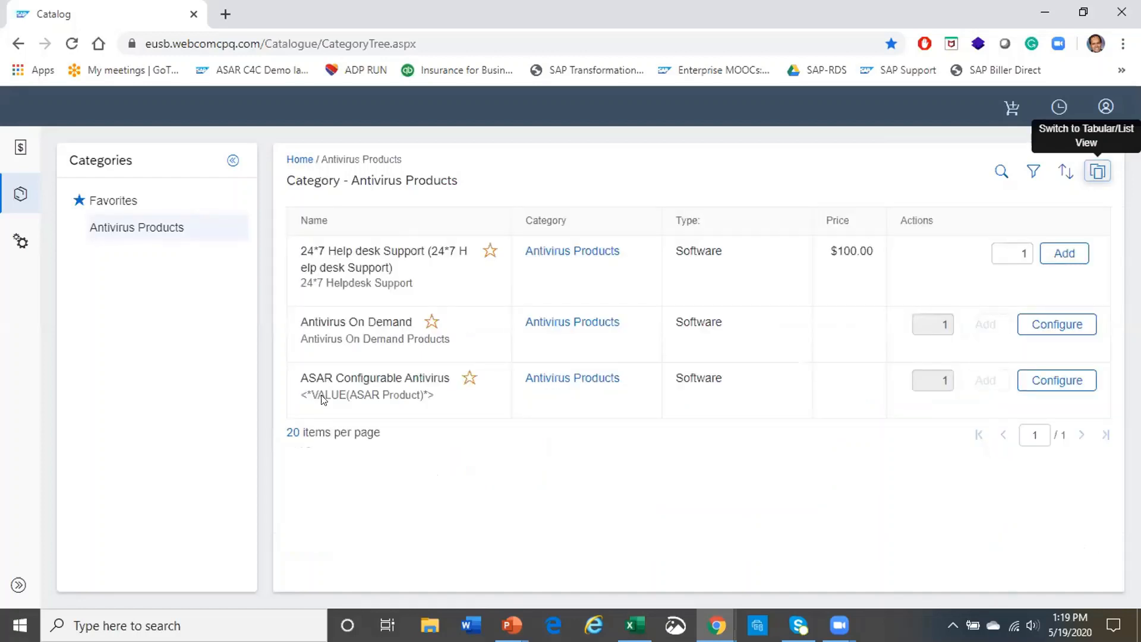
click(15, 150)
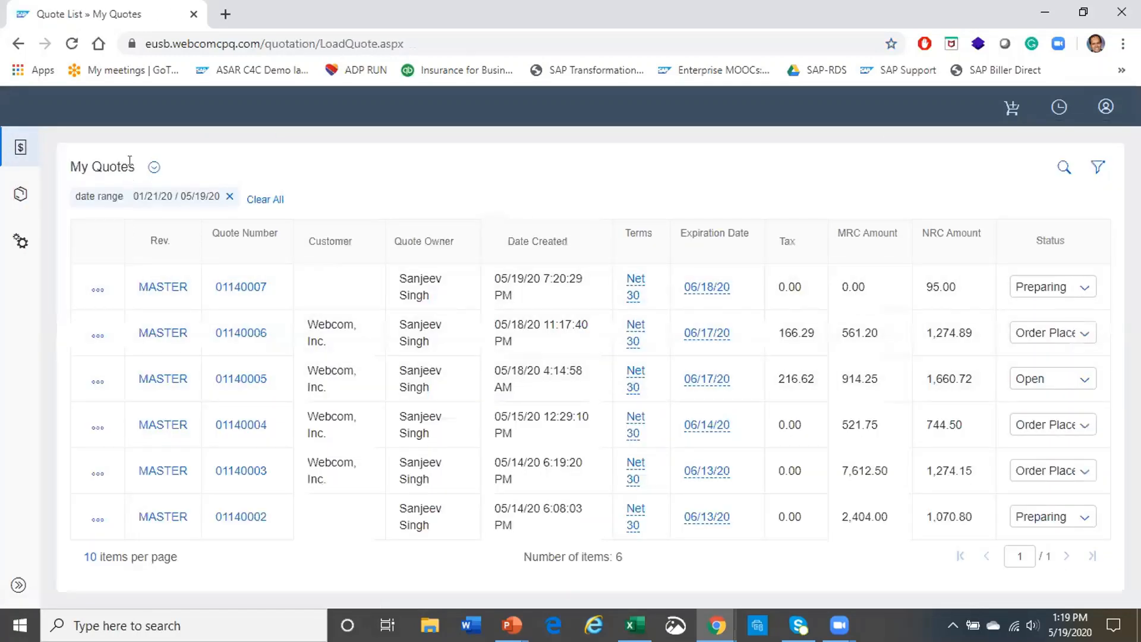
Check the My Quotes list options, then return to the Antivirus Products catalog
click(154, 167)
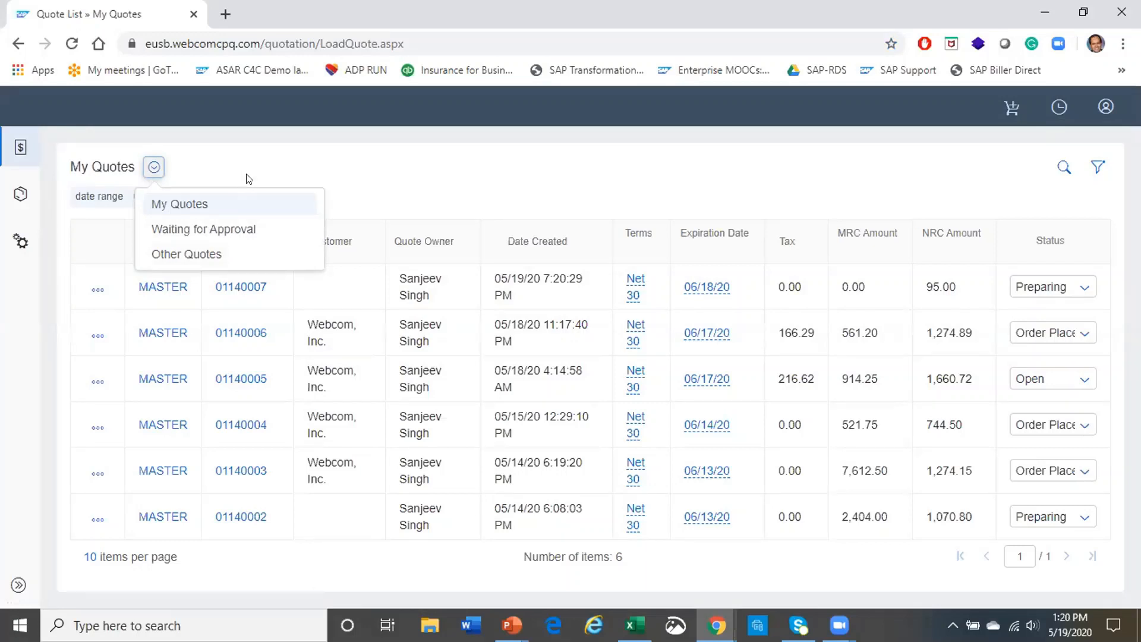
click(342, 177)
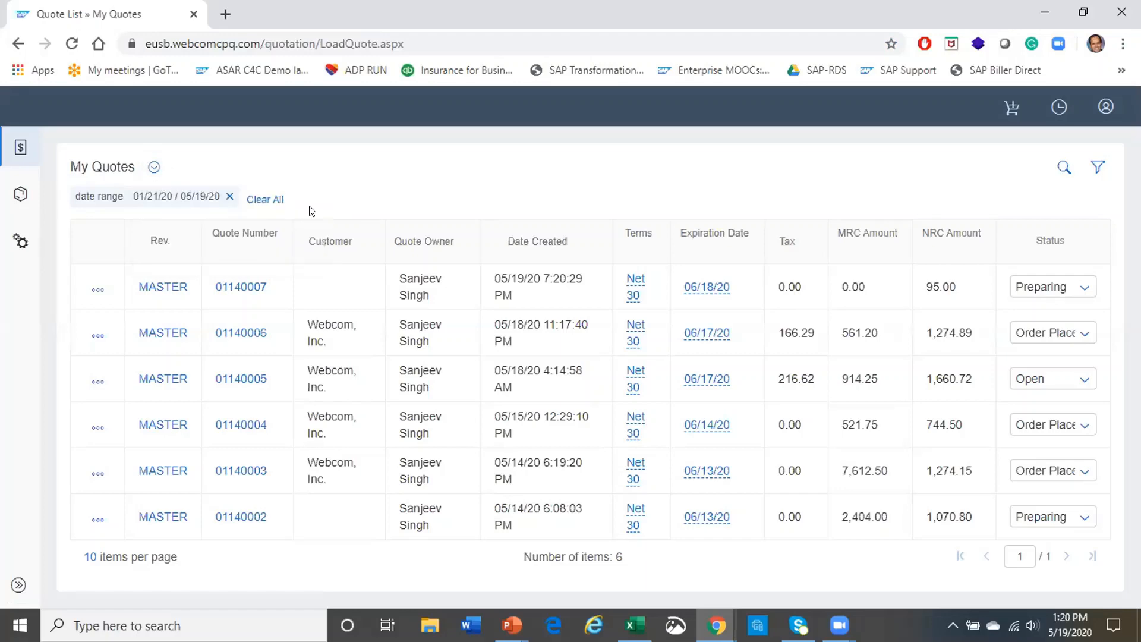
click(21, 189)
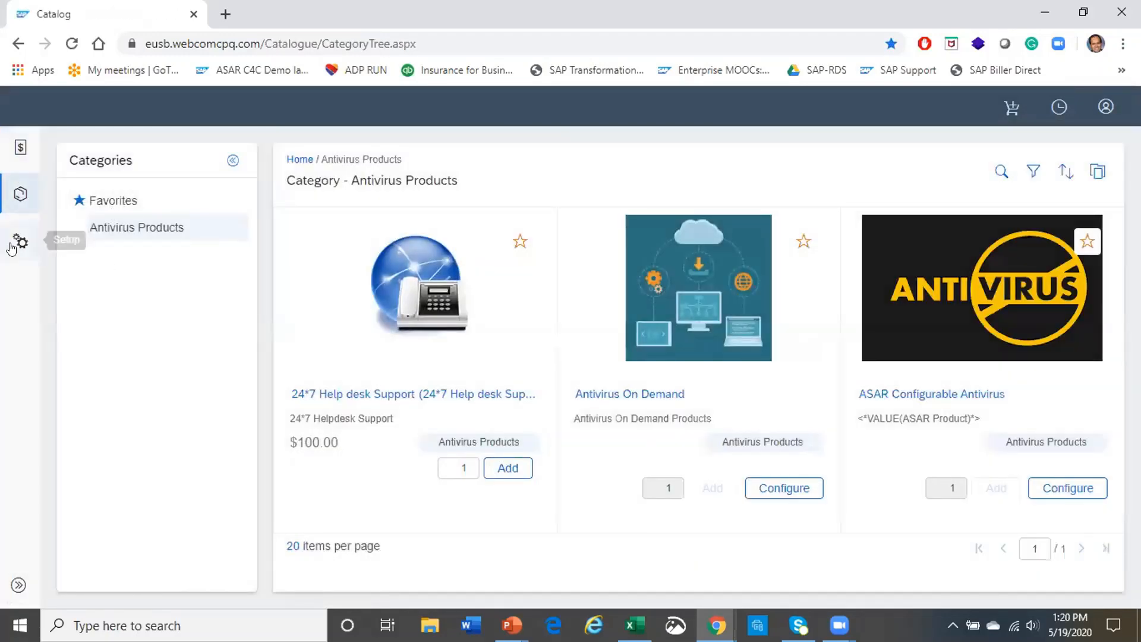
Go to Setup administration and expand Product Catalog settings to the product categories
click(16, 245)
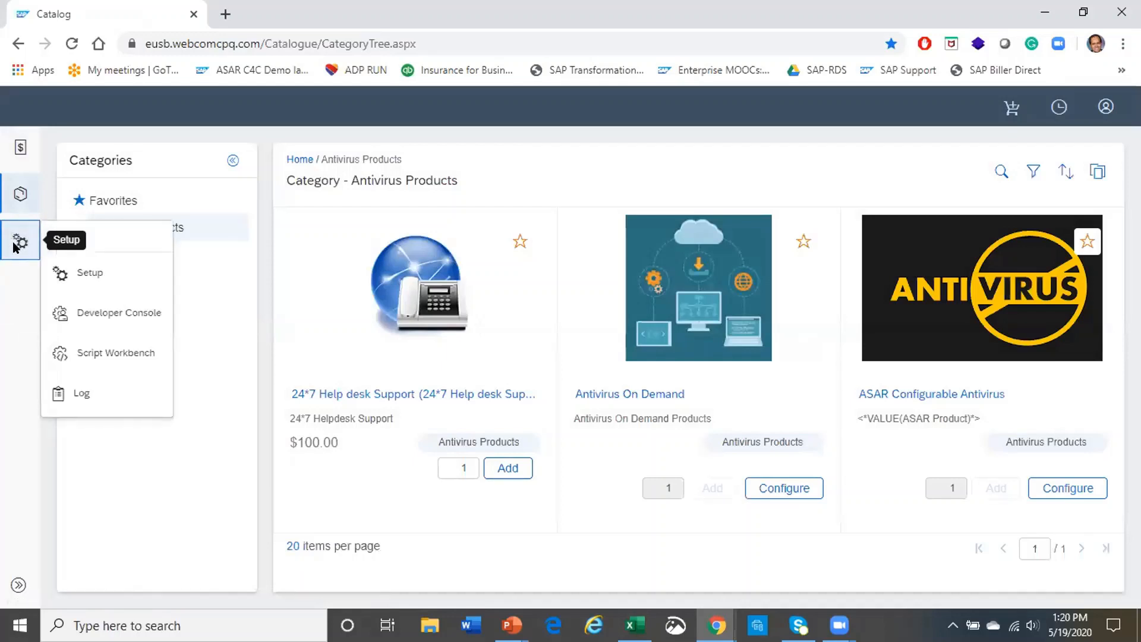
click(99, 273)
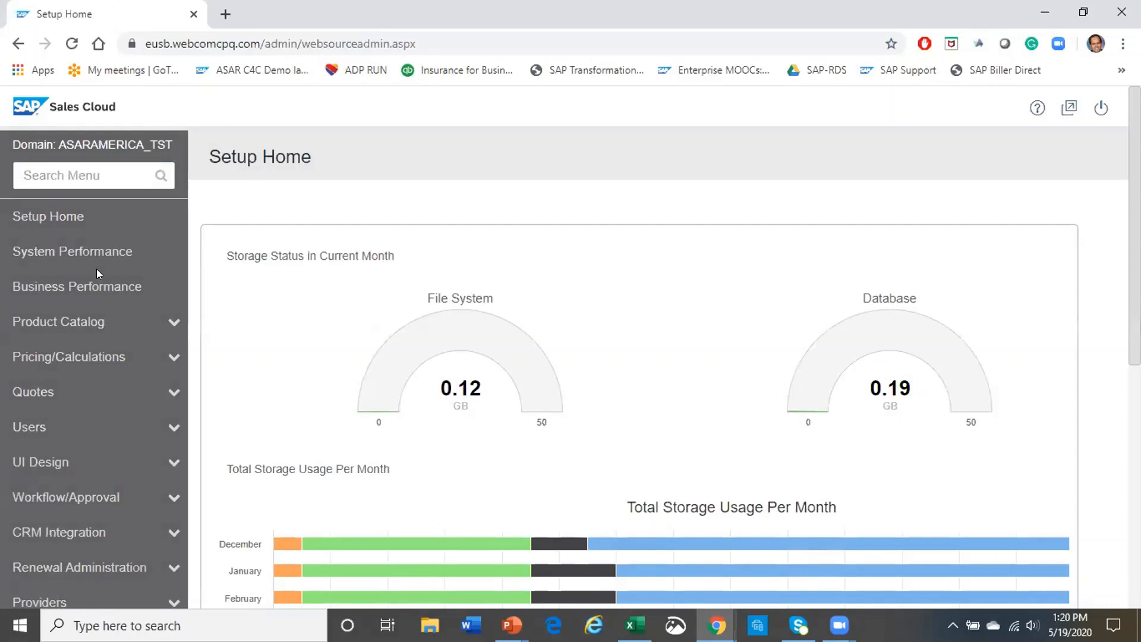
click(166, 324)
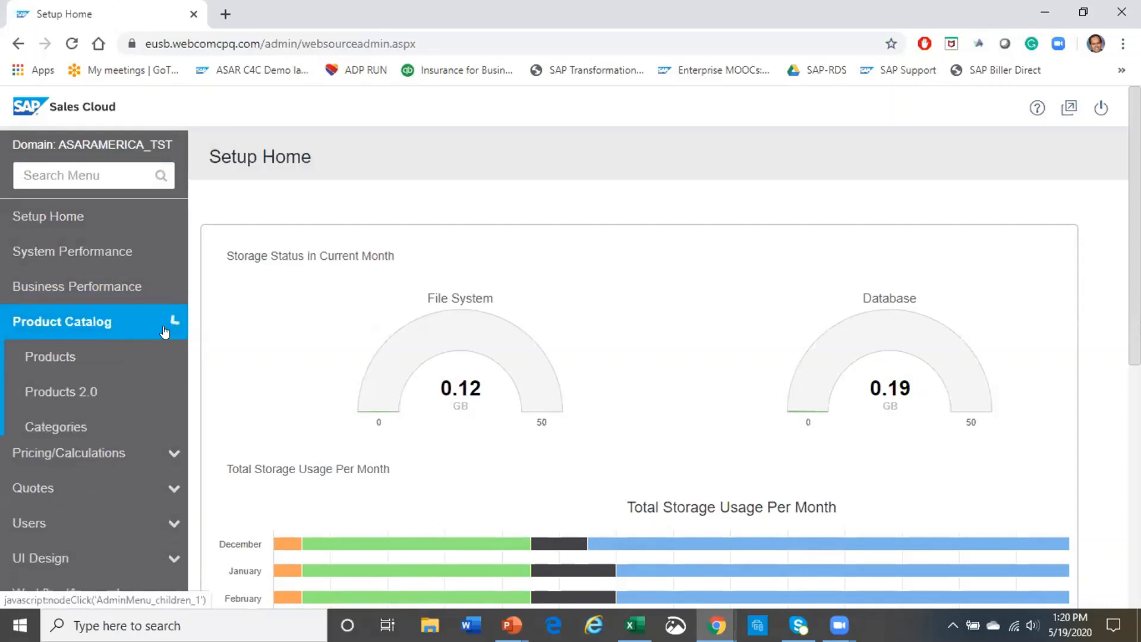
click(92, 436)
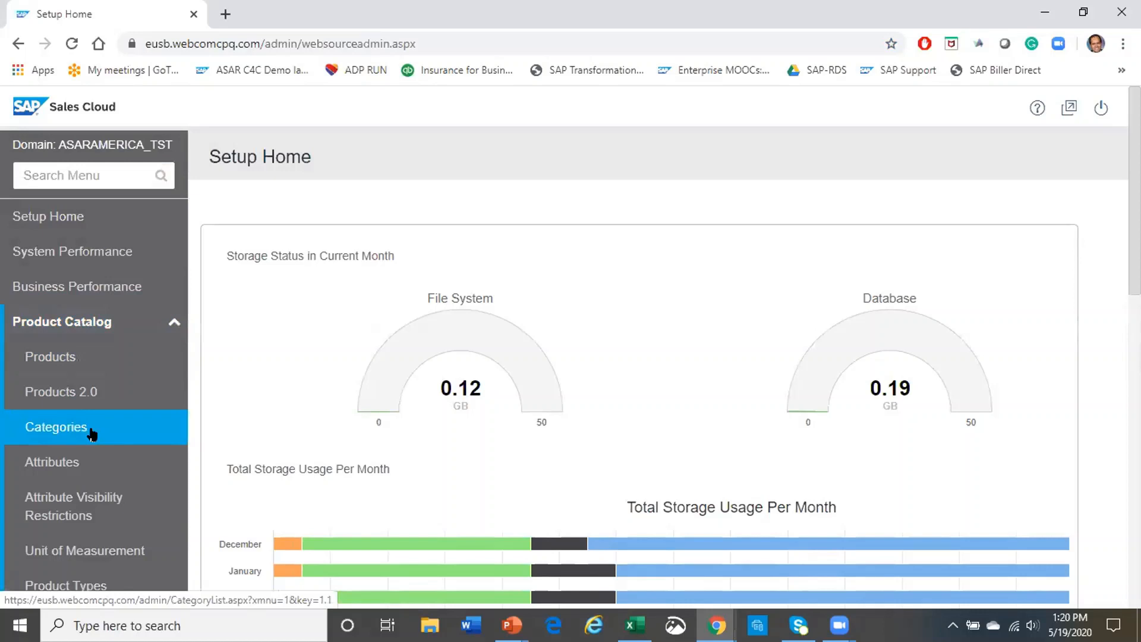
scroll(76, 464, down, 5)
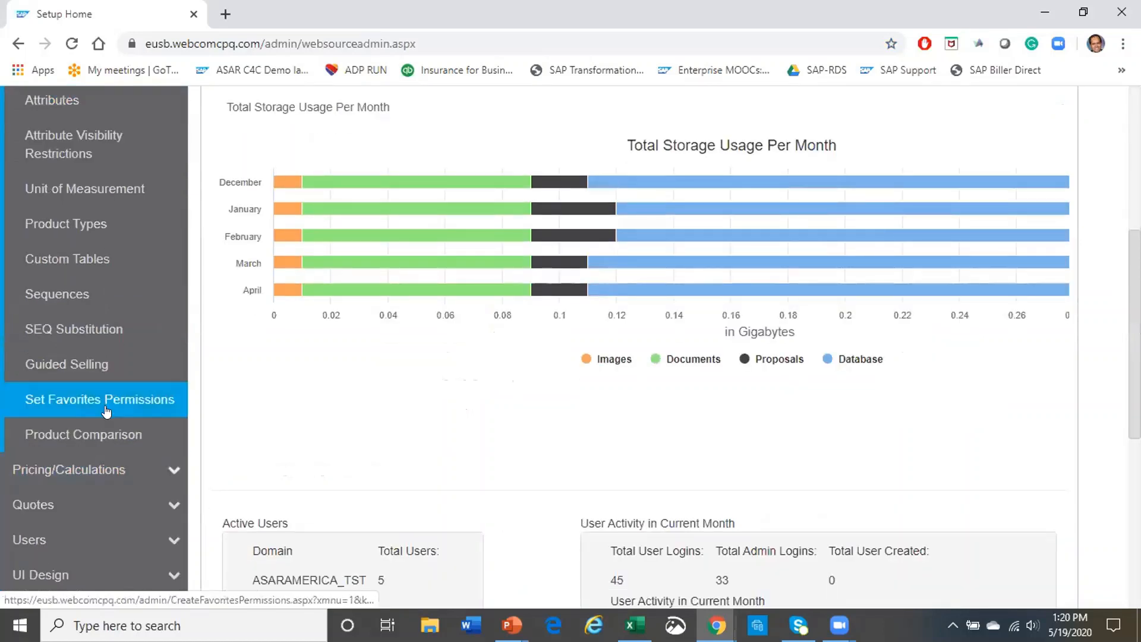
Expand the Pricing/Calculations and Quotes settings groups and scroll through their options
click(170, 467)
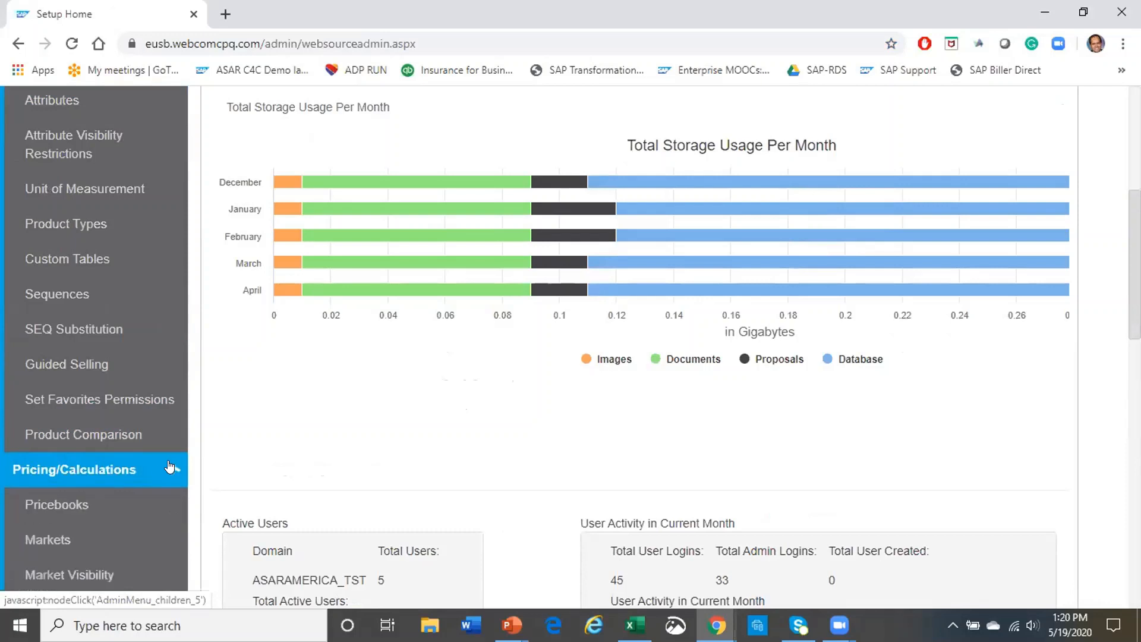
scroll(147, 504, down, 10)
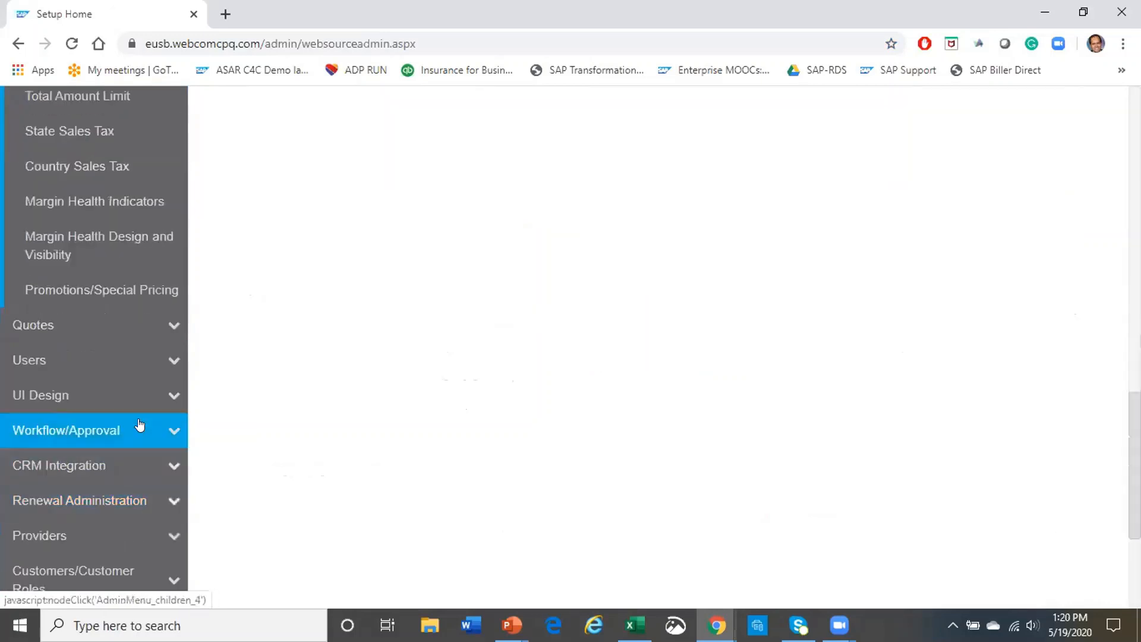
click(172, 327)
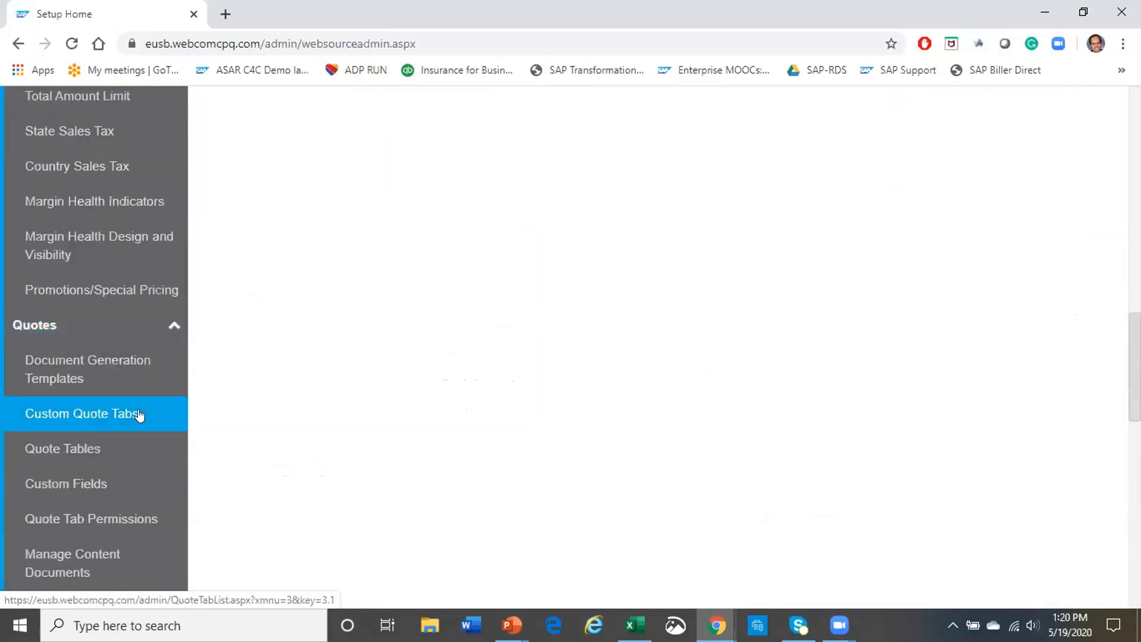
scroll(131, 434, down, 10)
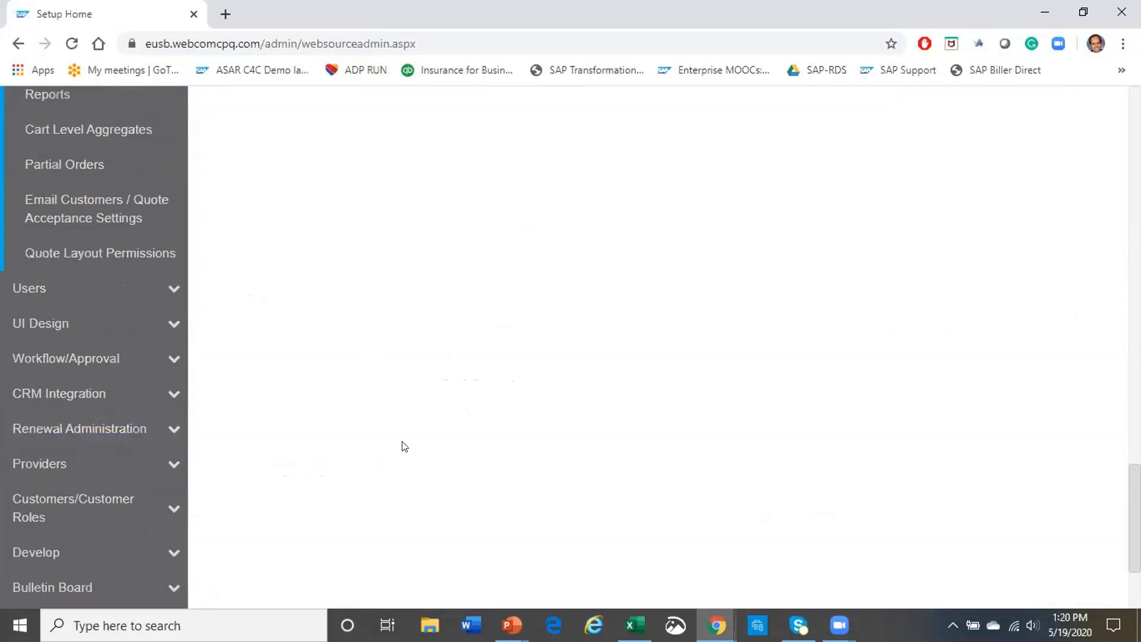
scroll(395, 448, up, 15)
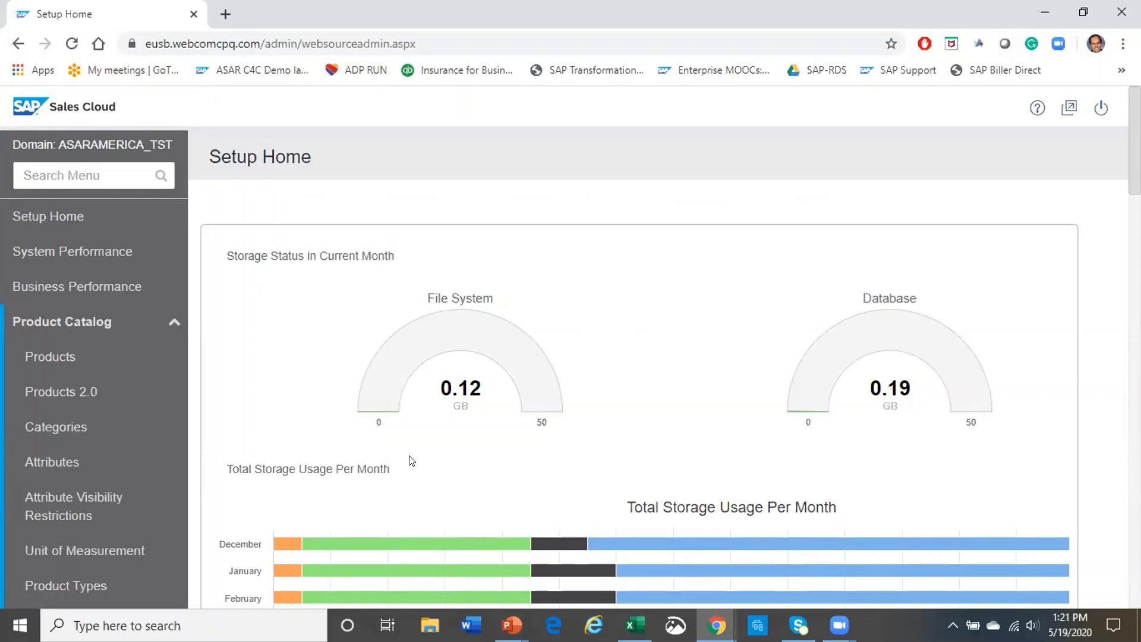
scroll(66, 464, down, 5)
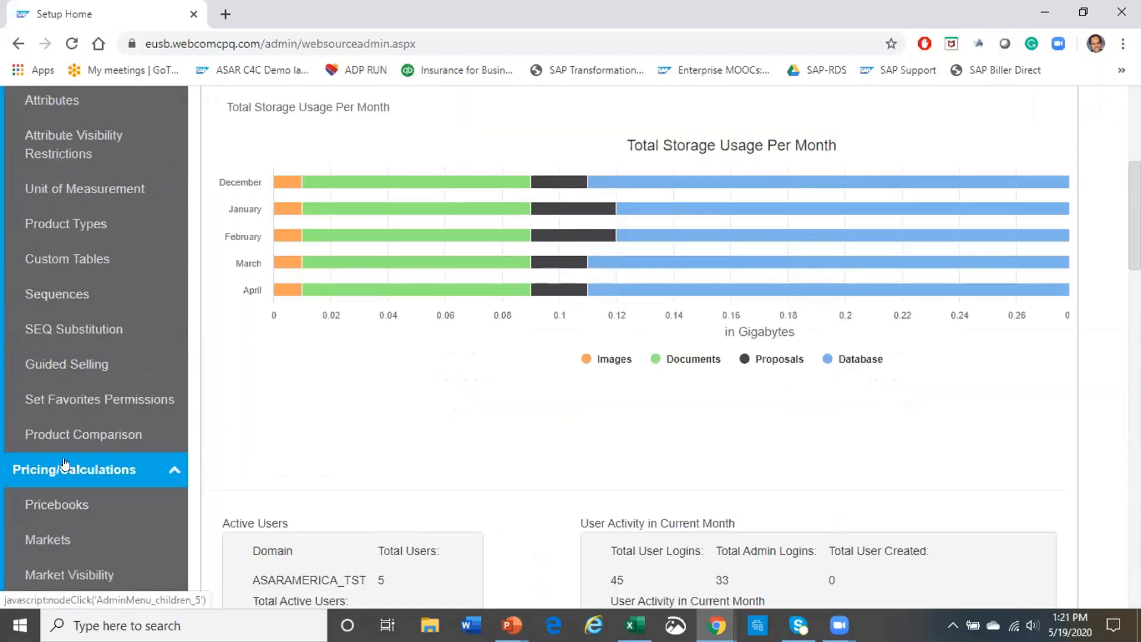
scroll(66, 464, down, 15)
scroll(78, 523, up, 15)
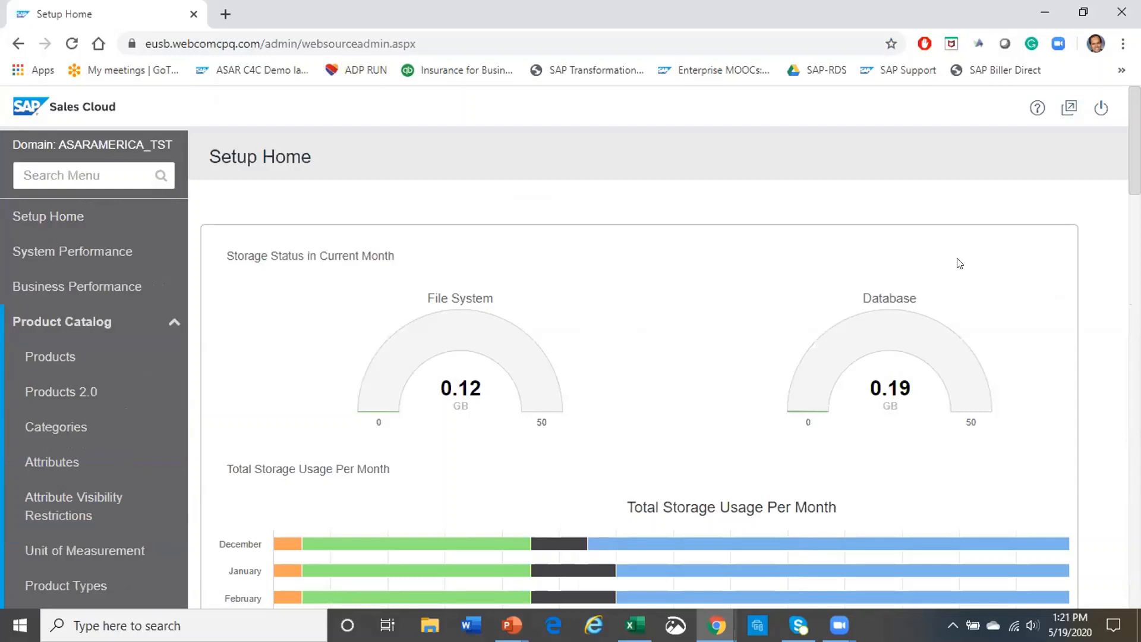
Return from Setup to the Catalog Categories page, glancing at the Demo Scenarios slides
click(1070, 109)
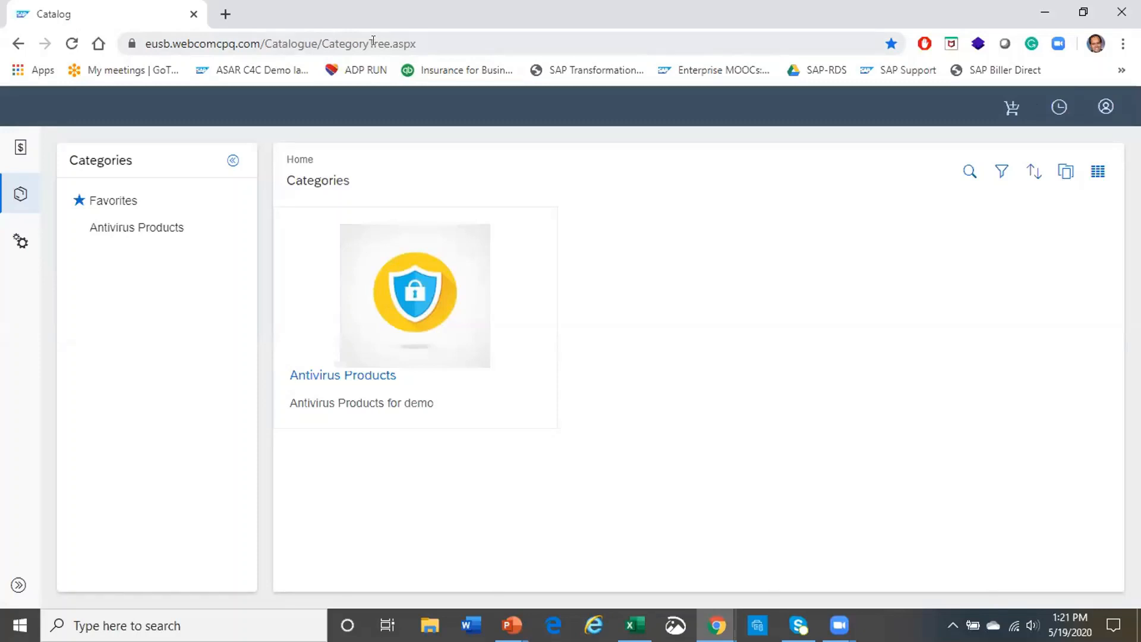
key(alt+Tab)
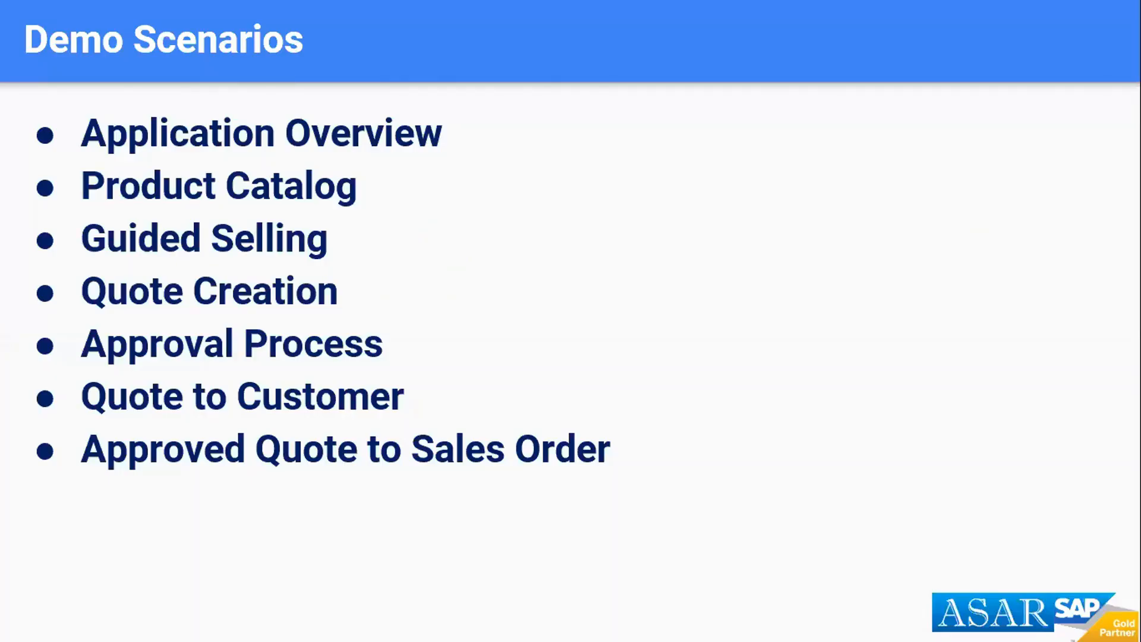
key(alt+Tab)
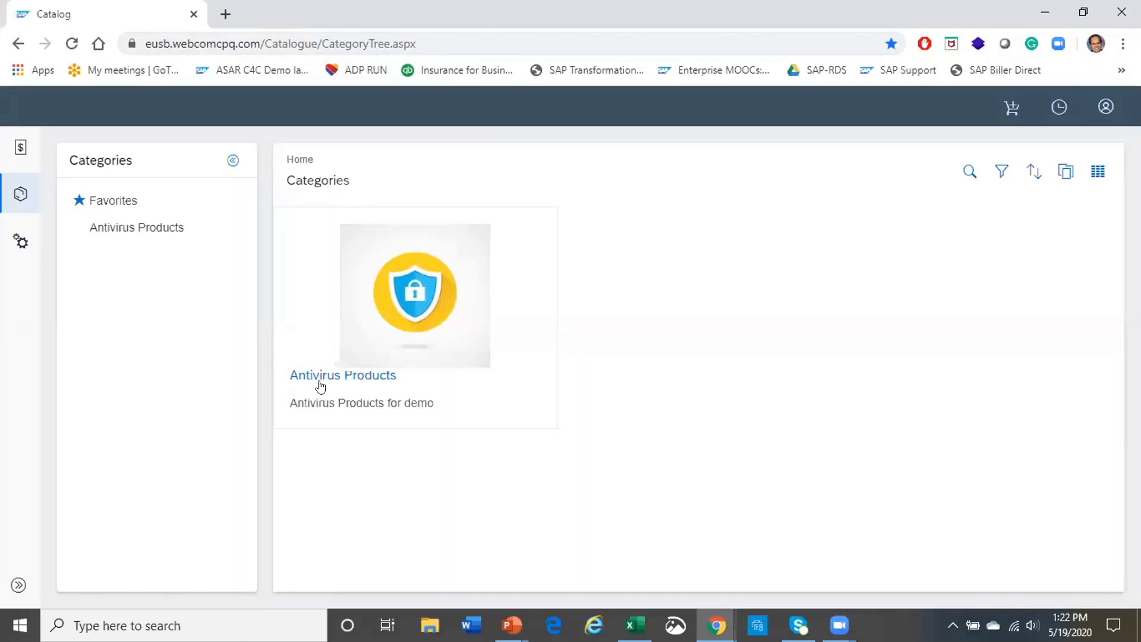
Launch the Antivirus On Demand configurator from Antivirus Products, then switch to the slide show
click(343, 377)
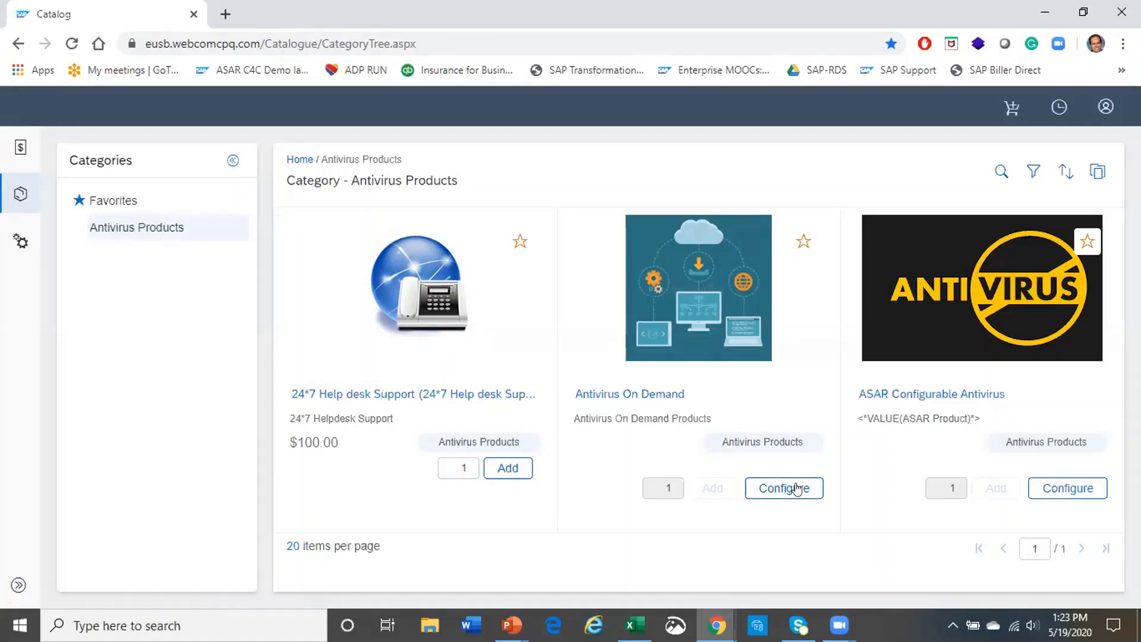
click(793, 491)
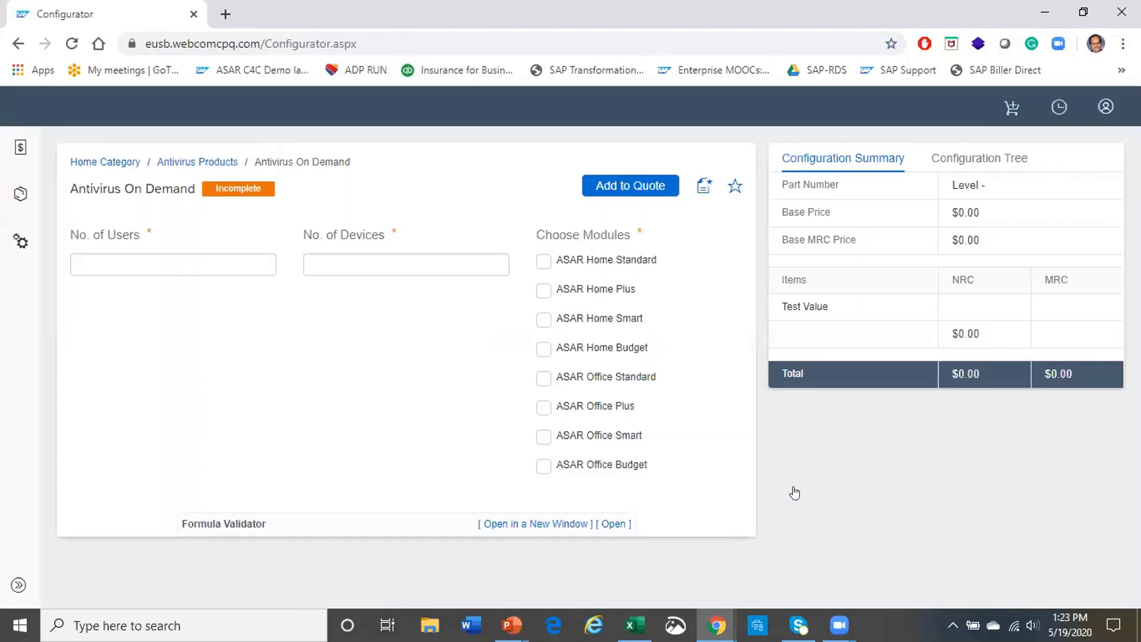
key(alt+Tab)
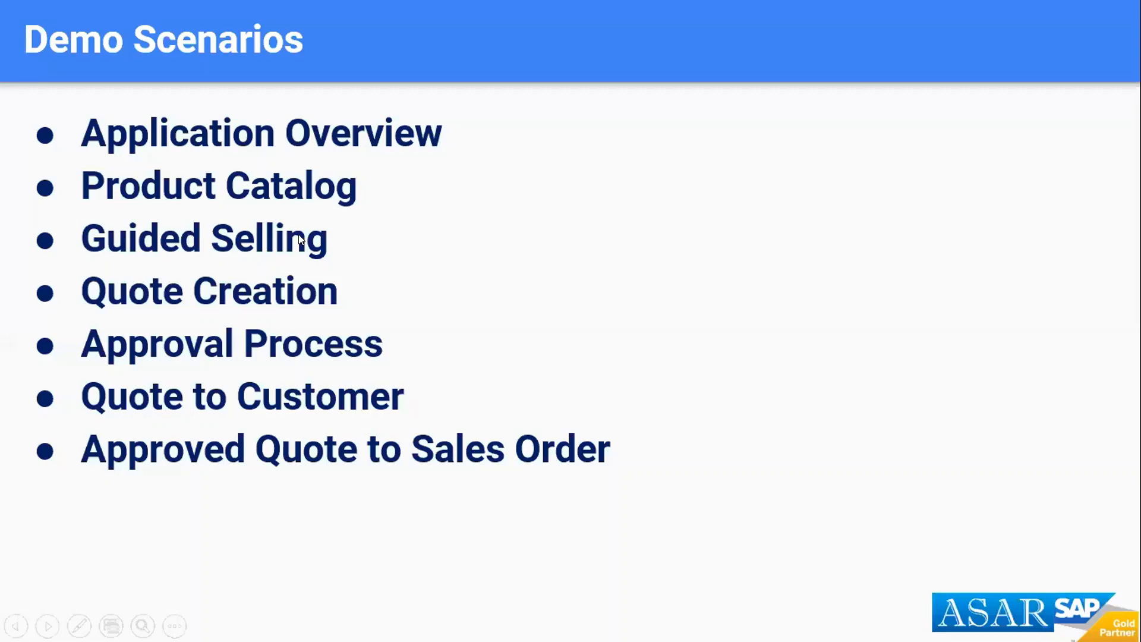
Switch back to the Antivirus On Demand configurator and select the No. of Users field
key(alt+Tab)
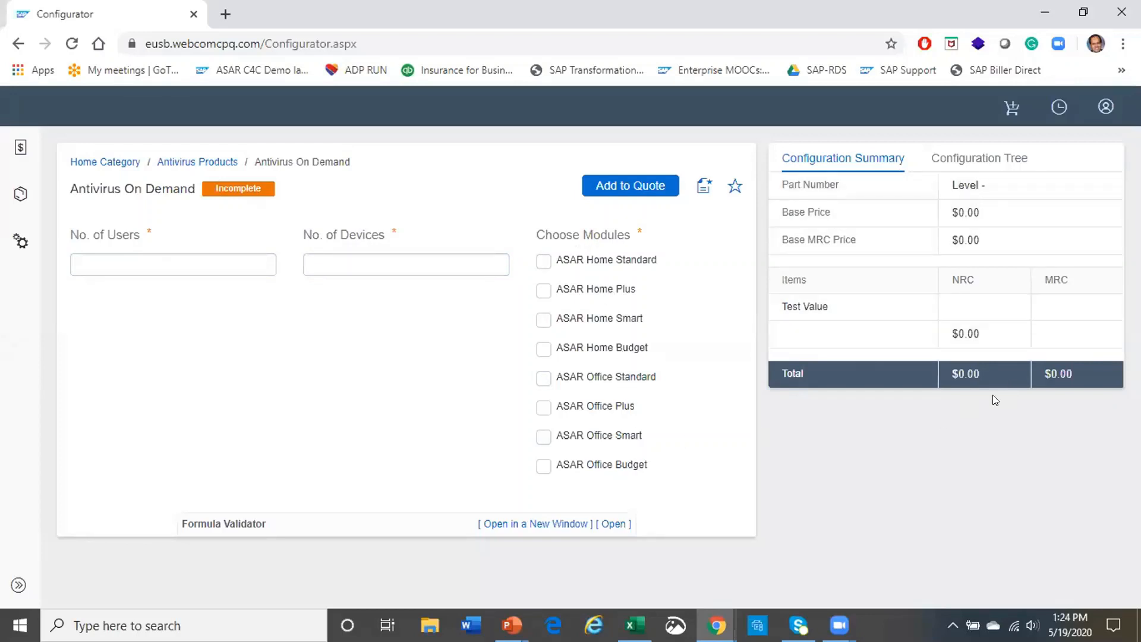
click(224, 262)
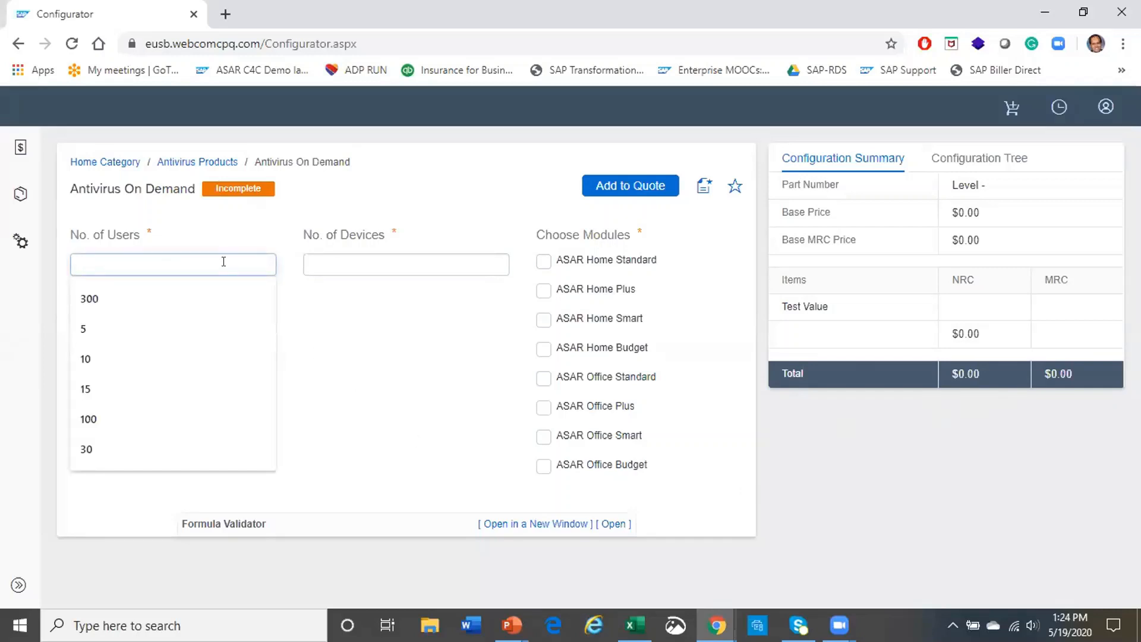
Set 25 users, 1,000 devices and ASAR Home Standard, reaching Complete at $1,299.00
text(25)
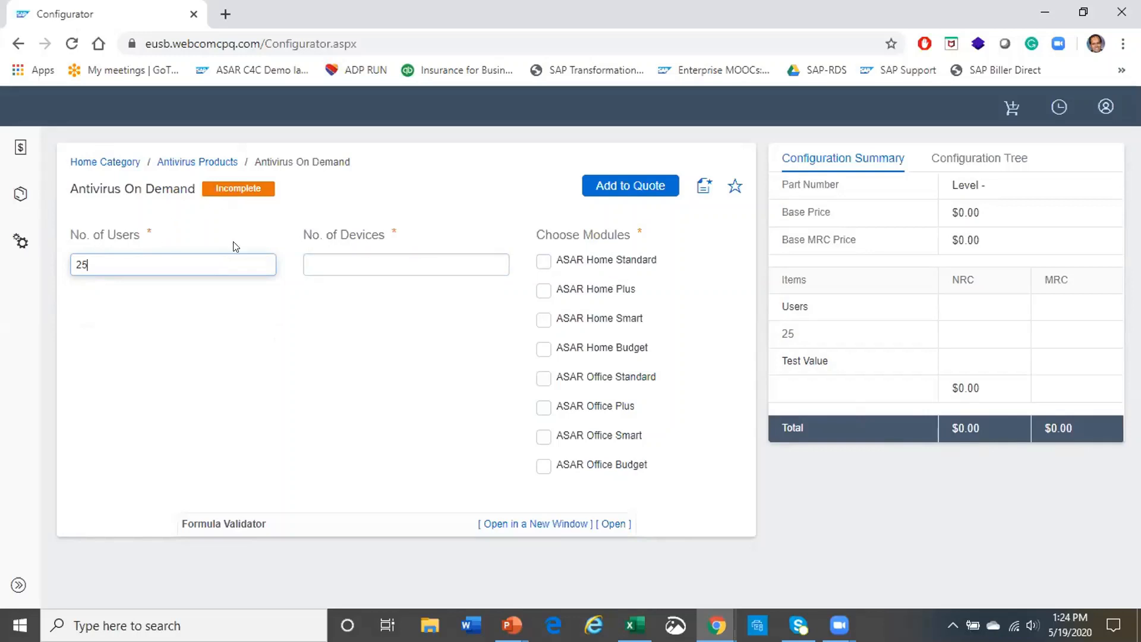
click(409, 259)
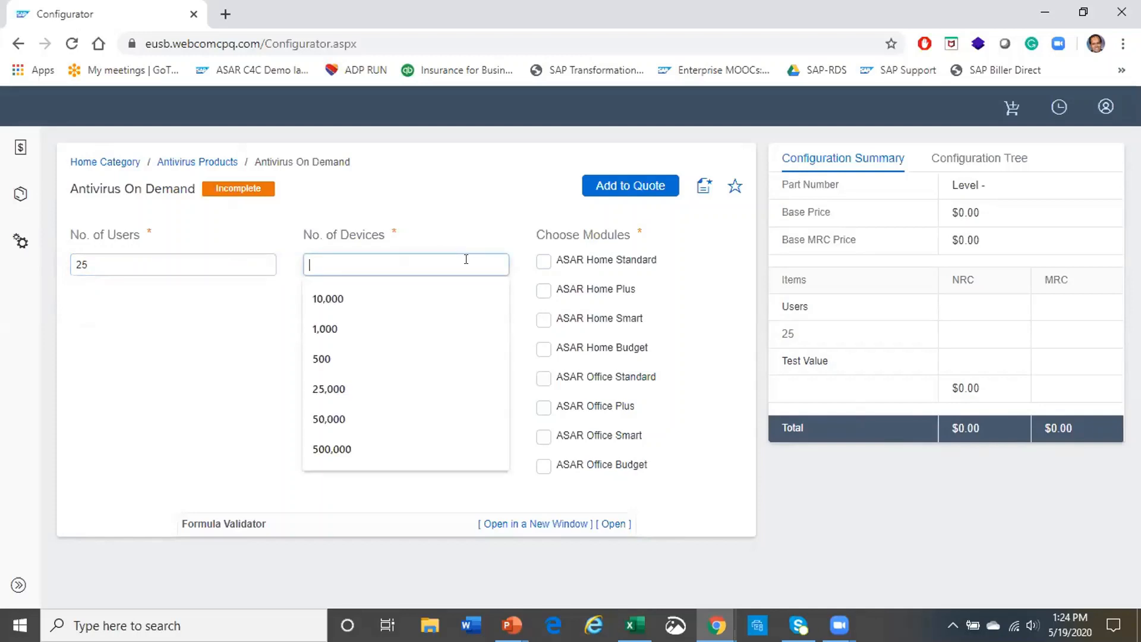
click(341, 326)
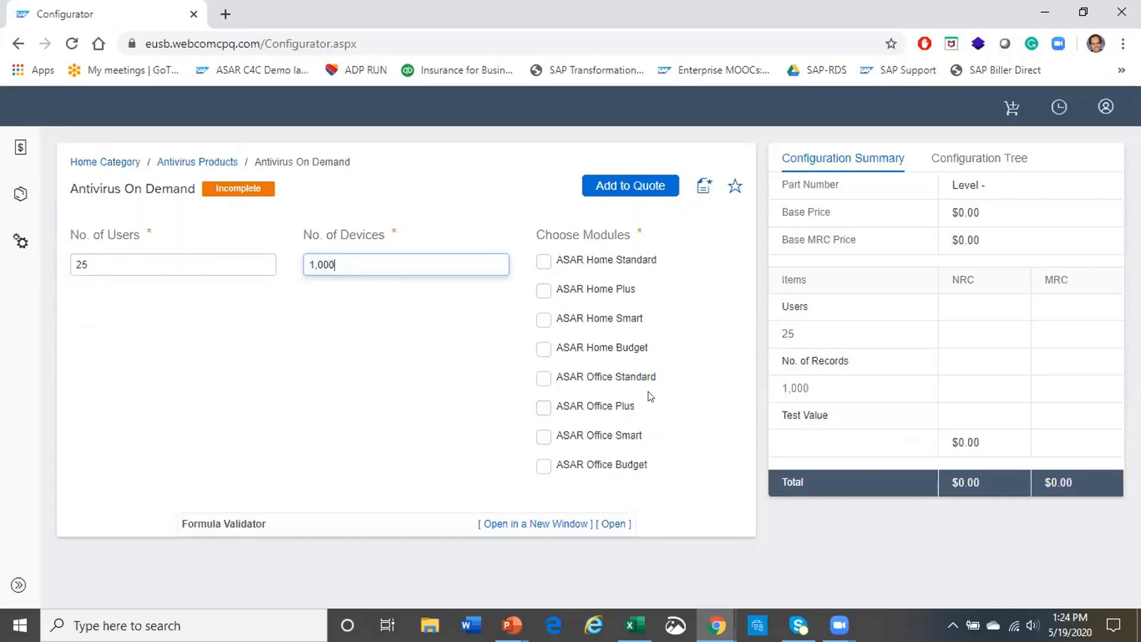
click(543, 261)
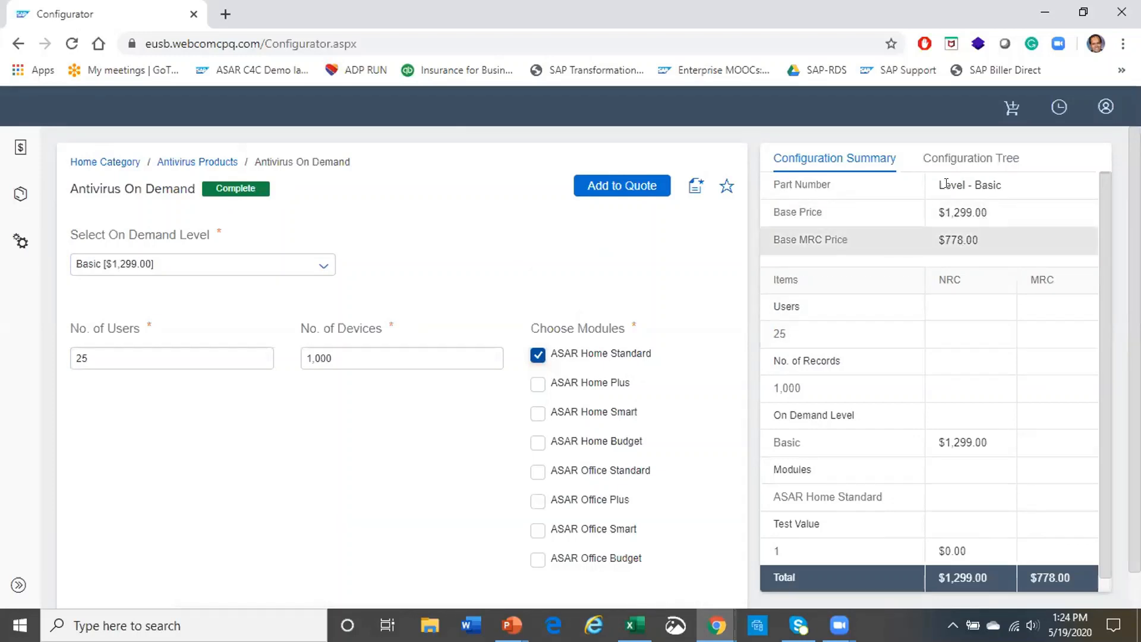
scroll(1058, 510, down, 1)
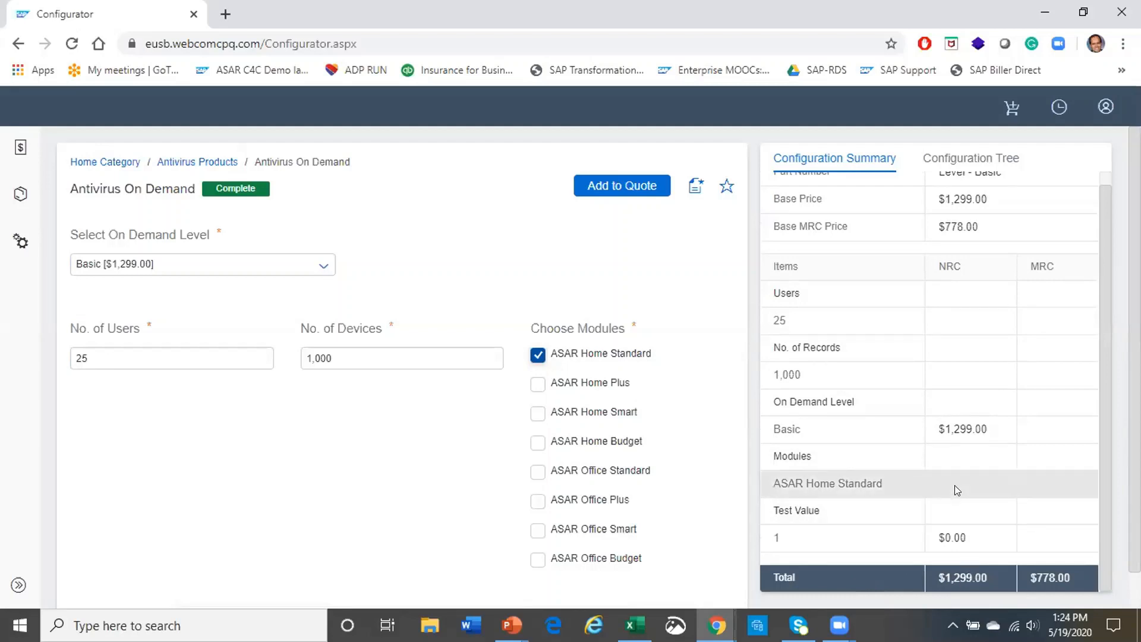
scroll(955, 492, up, 1)
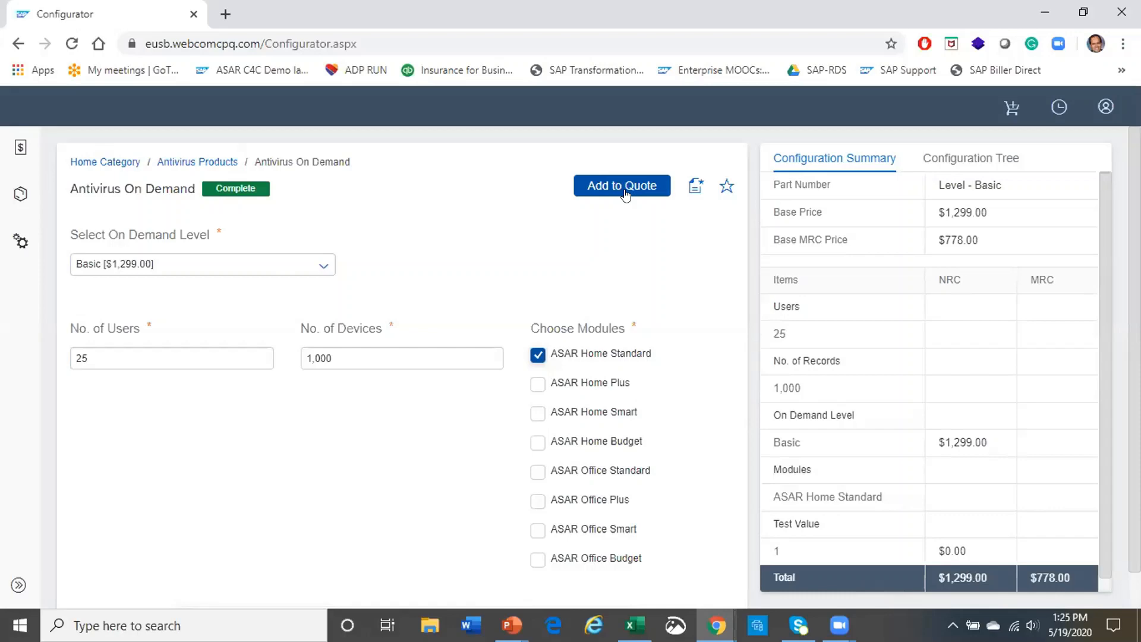
key(alt+Tab)
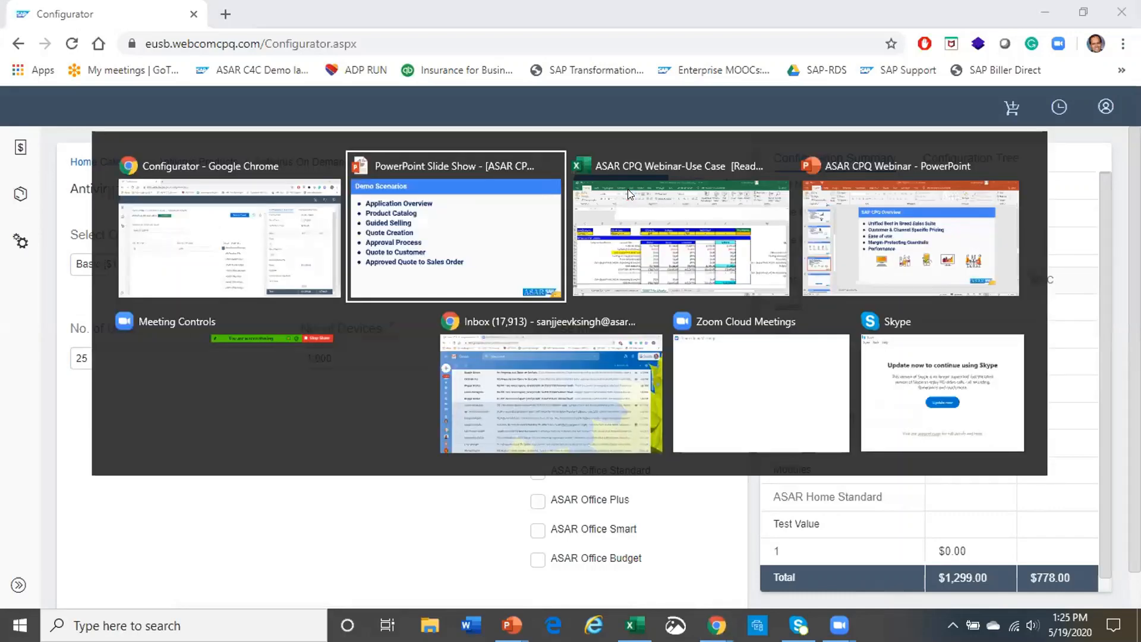
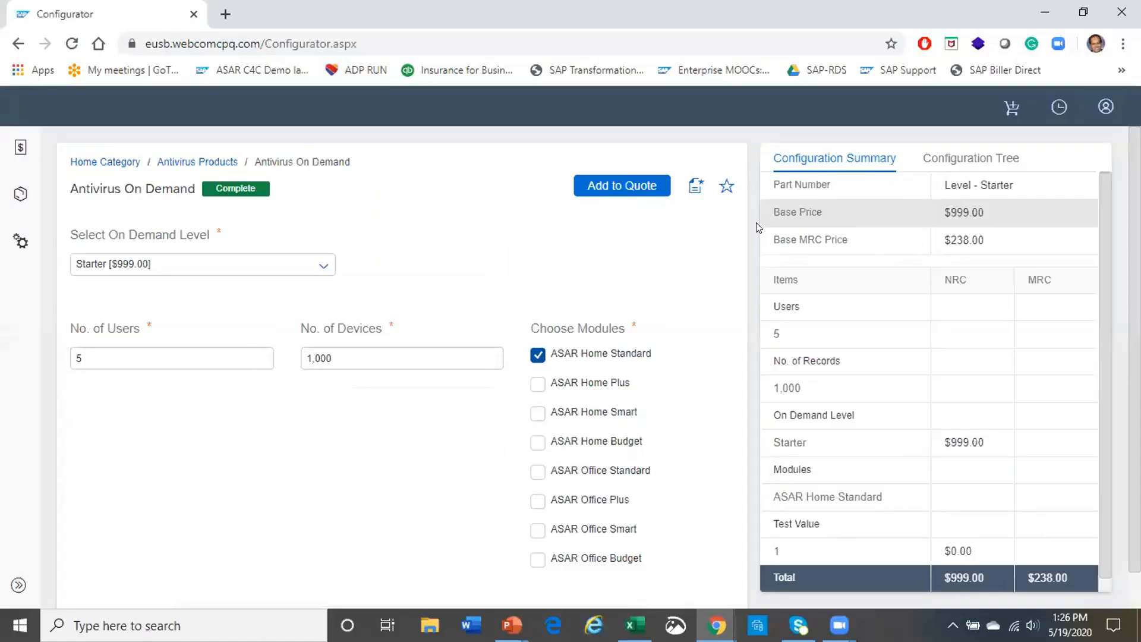
Select the current 1,000 value in No. of Devices so it can be replaced
drag(502, 359, 235, 385)
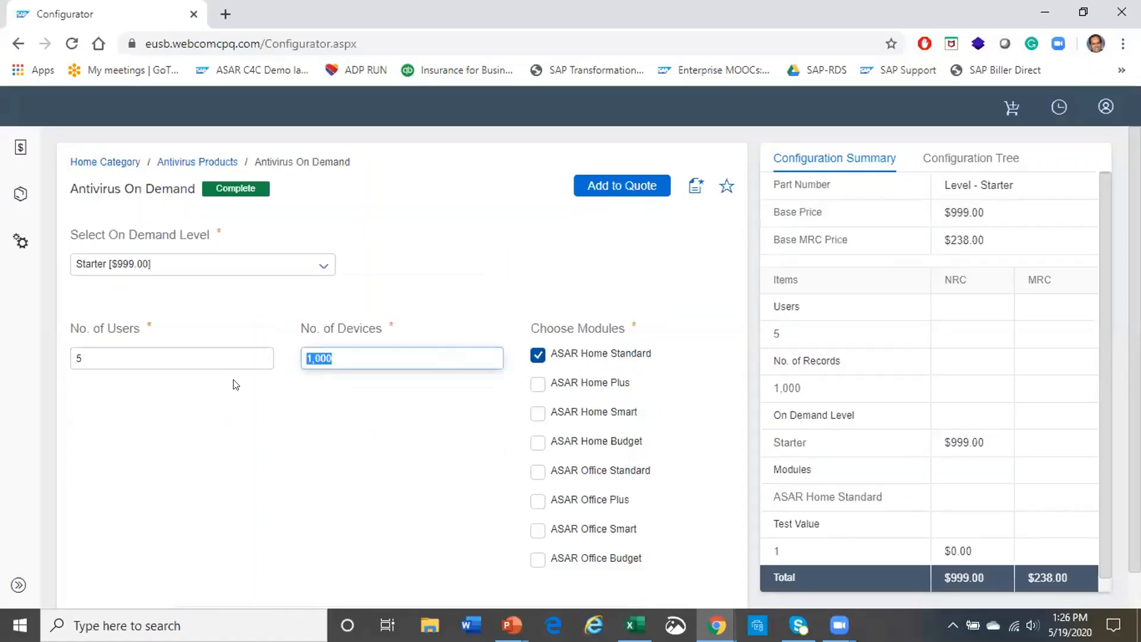
Set 5,000 devices and add ASAR Home Plus, Home Smart and Home Budget, reaching Basic at $1,299.00
text(5000)
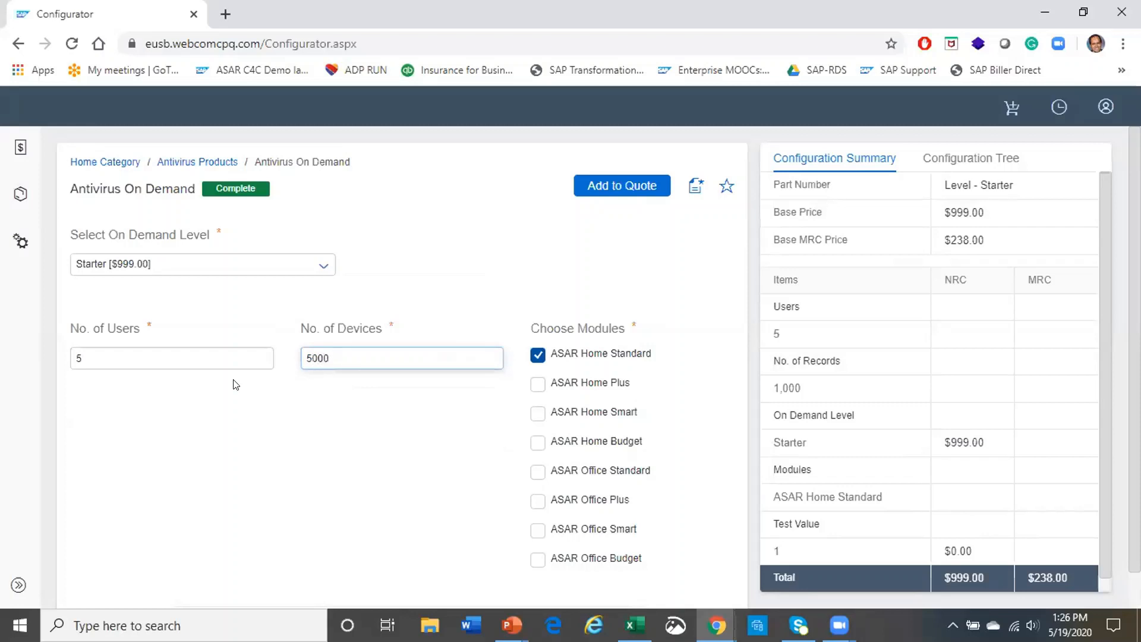
key(Return)
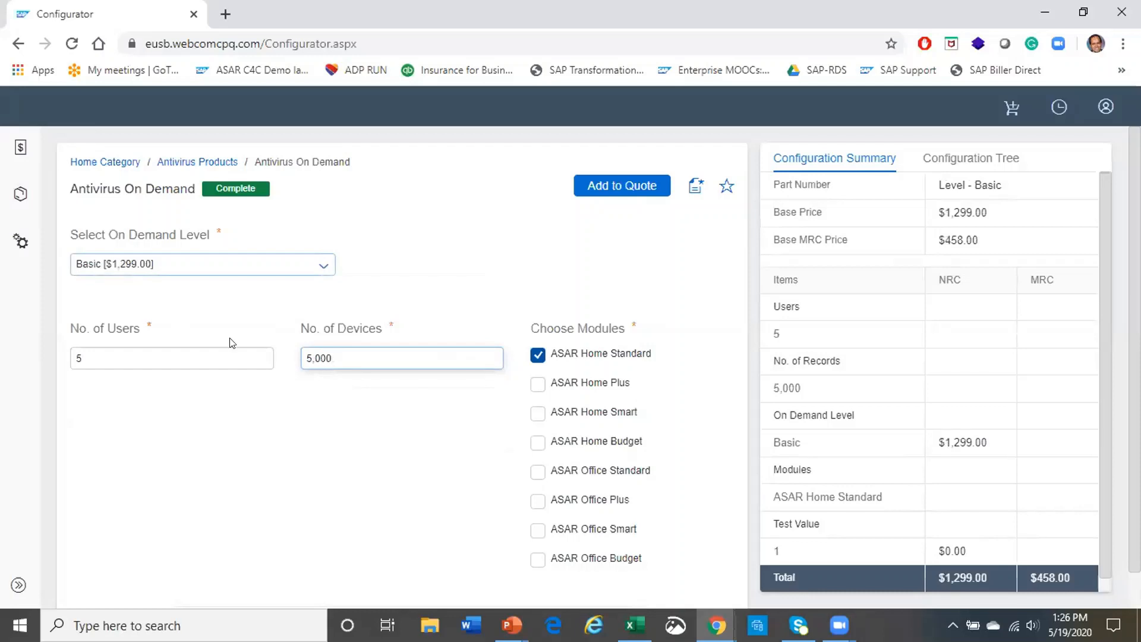
click(535, 385)
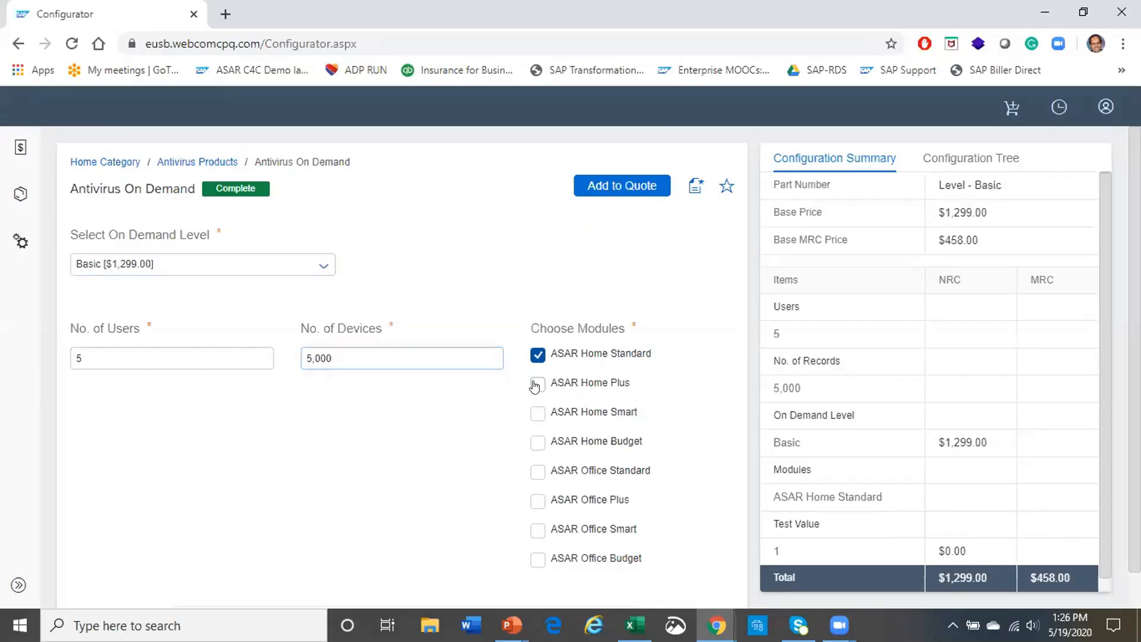
click(533, 414)
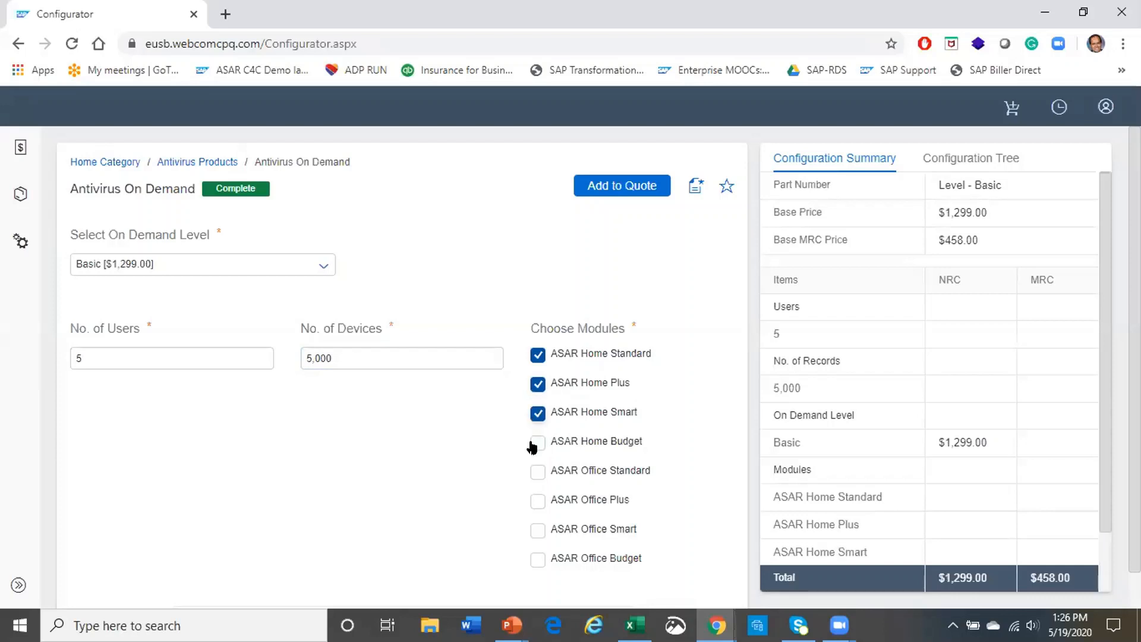
click(531, 450)
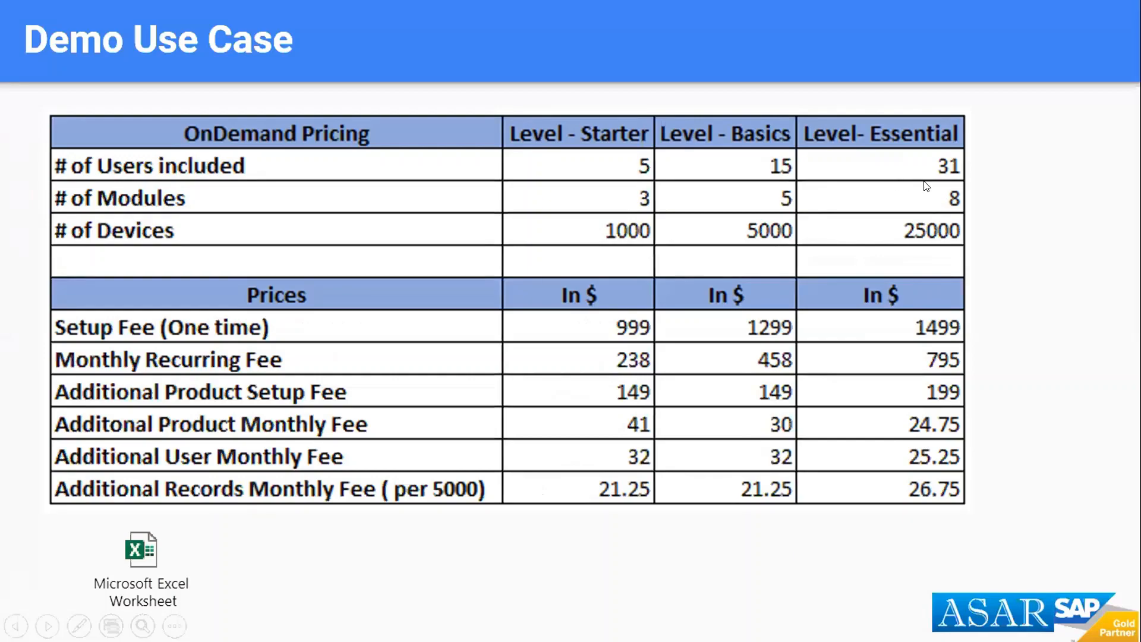
key(alt+Tab)
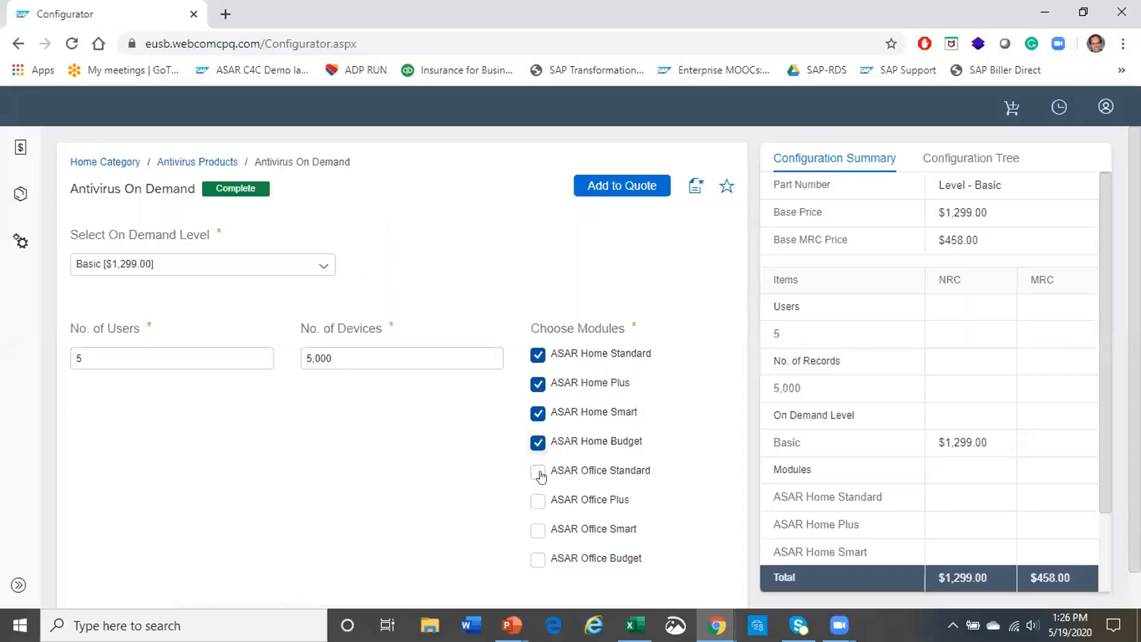
Add ASAR Office Standard, Office Plus, Office Smart and Office Budget, reaching Essentials at $1,499.00
click(539, 474)
click(538, 503)
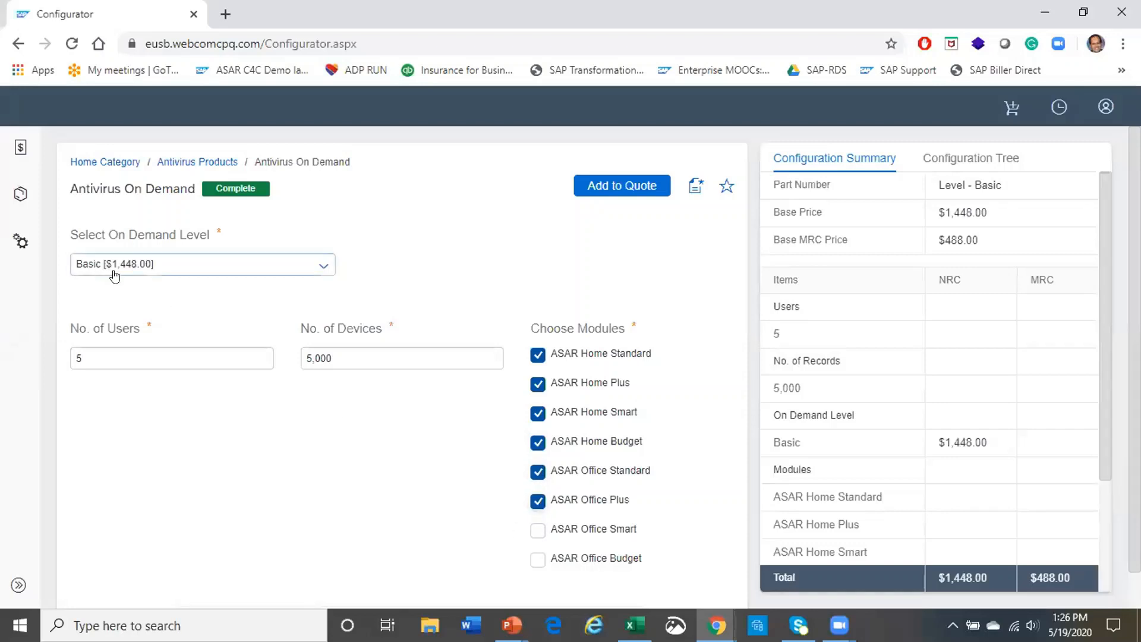
click(537, 530)
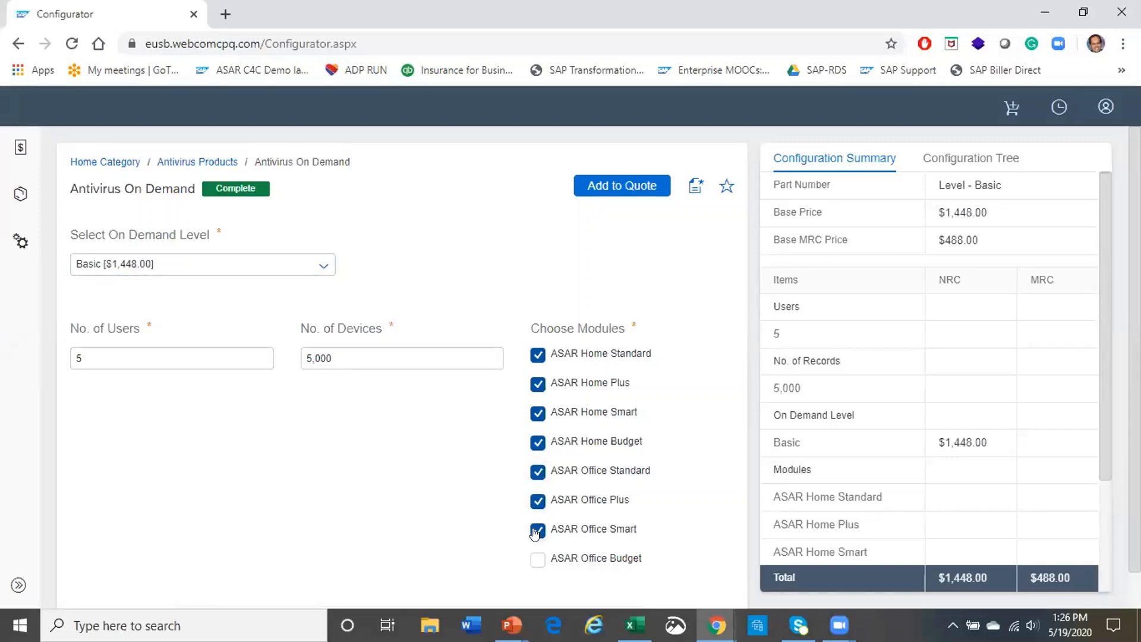
click(538, 561)
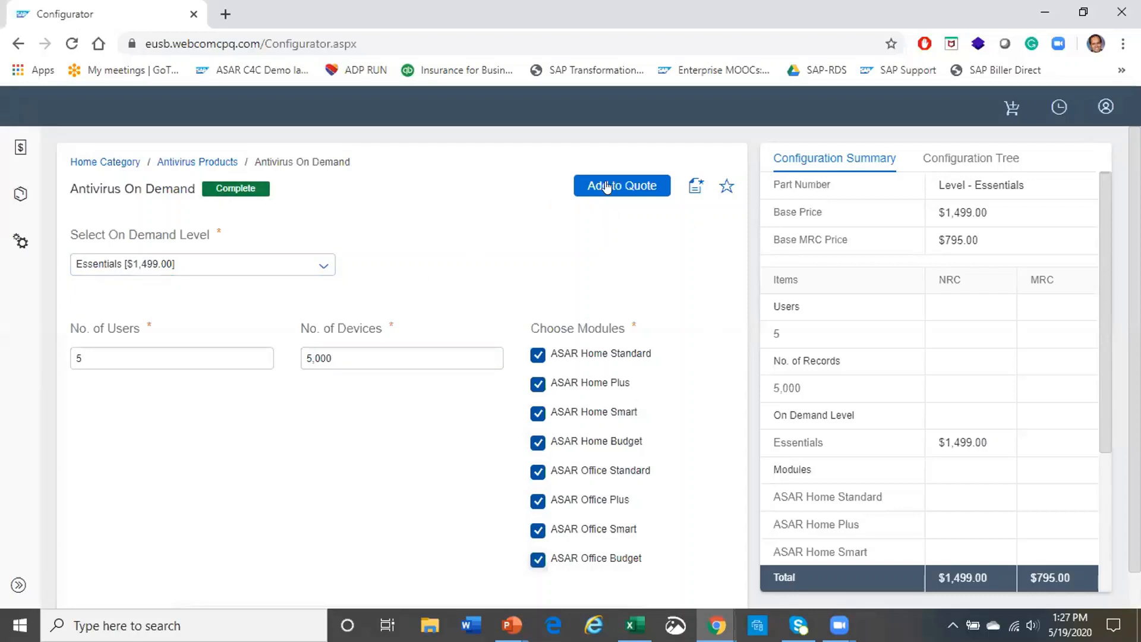
Add the Essentials antivirus configuration to the quote, leaving status Preparing and reviewing Quote Info
click(624, 184)
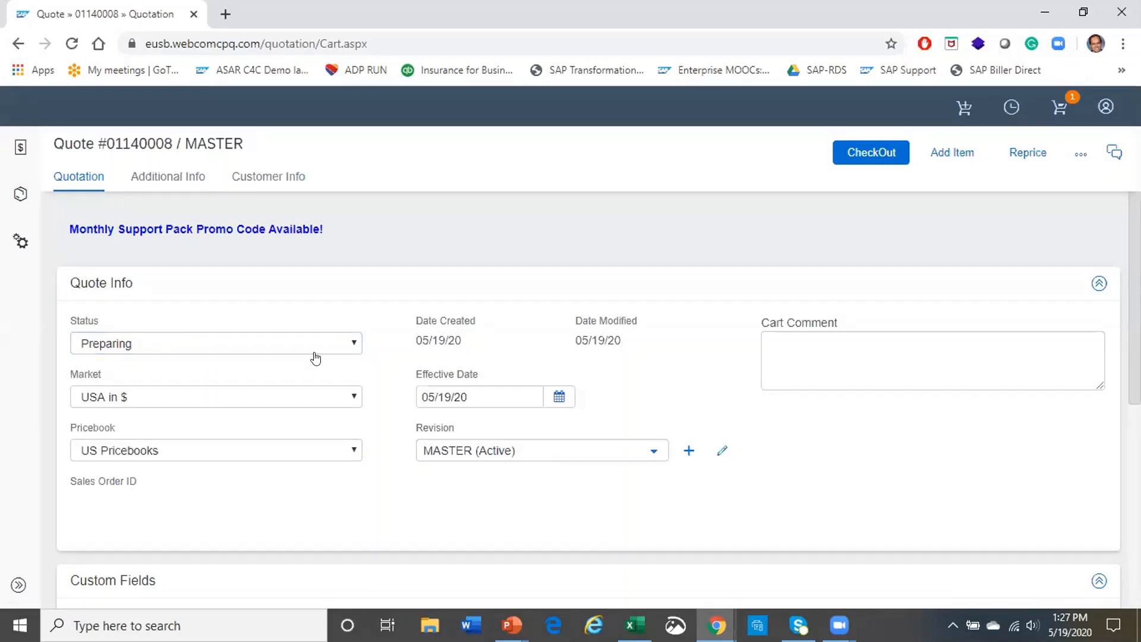
click(348, 344)
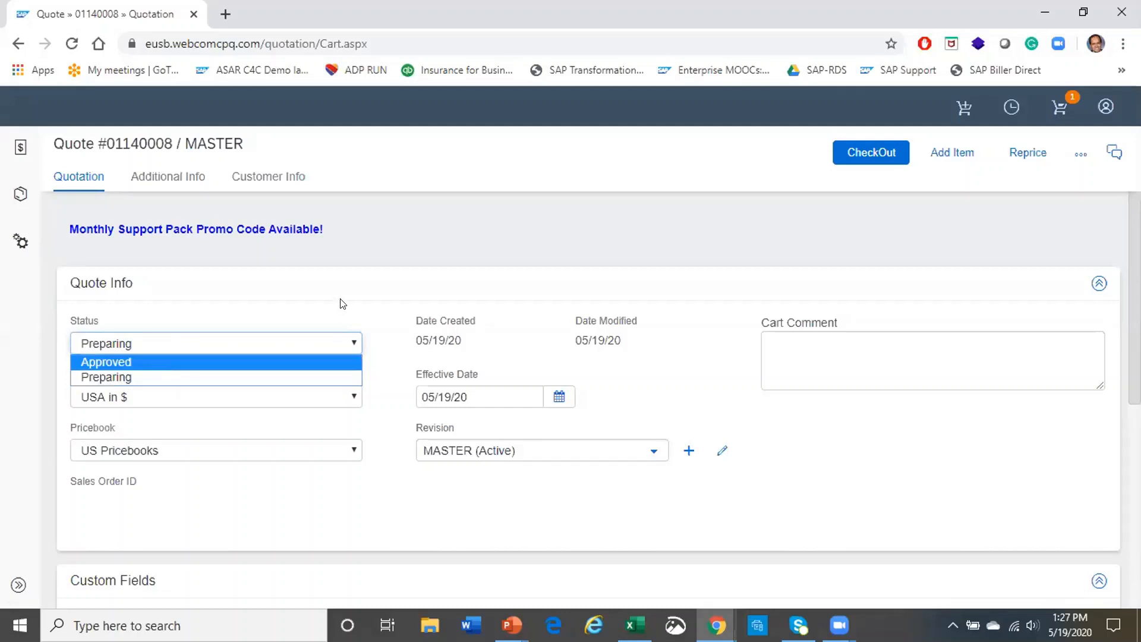
click(397, 294)
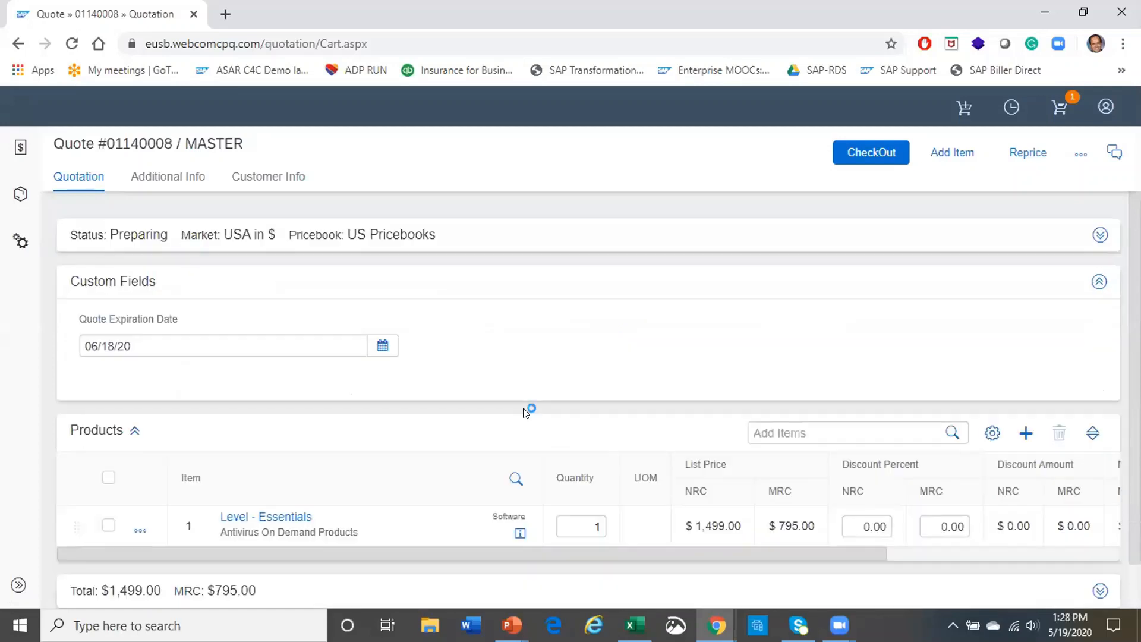
click(1094, 287)
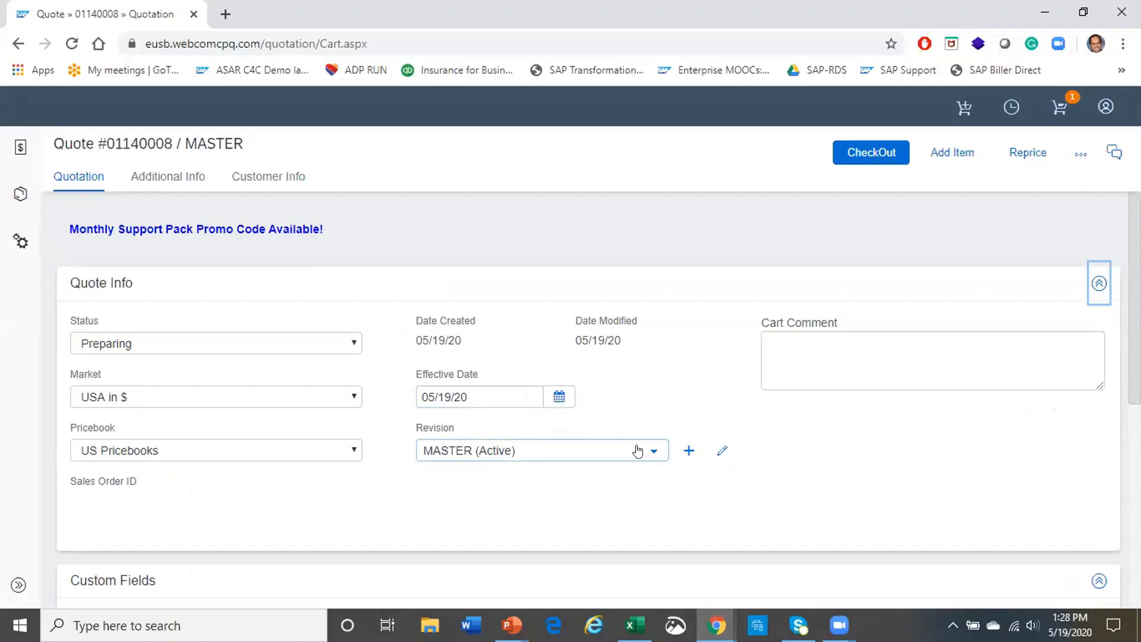
Review the cart comment and products table, then open the 'Monthly Support Pack Promo Code Available!' offer
click(818, 352)
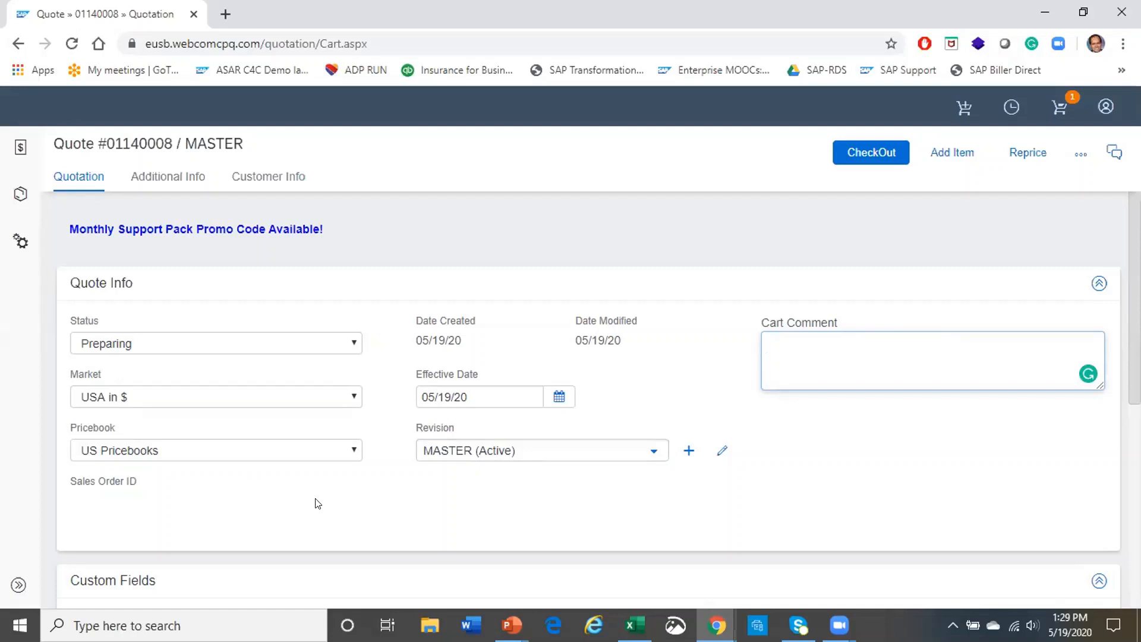
scroll(339, 502, down, 6)
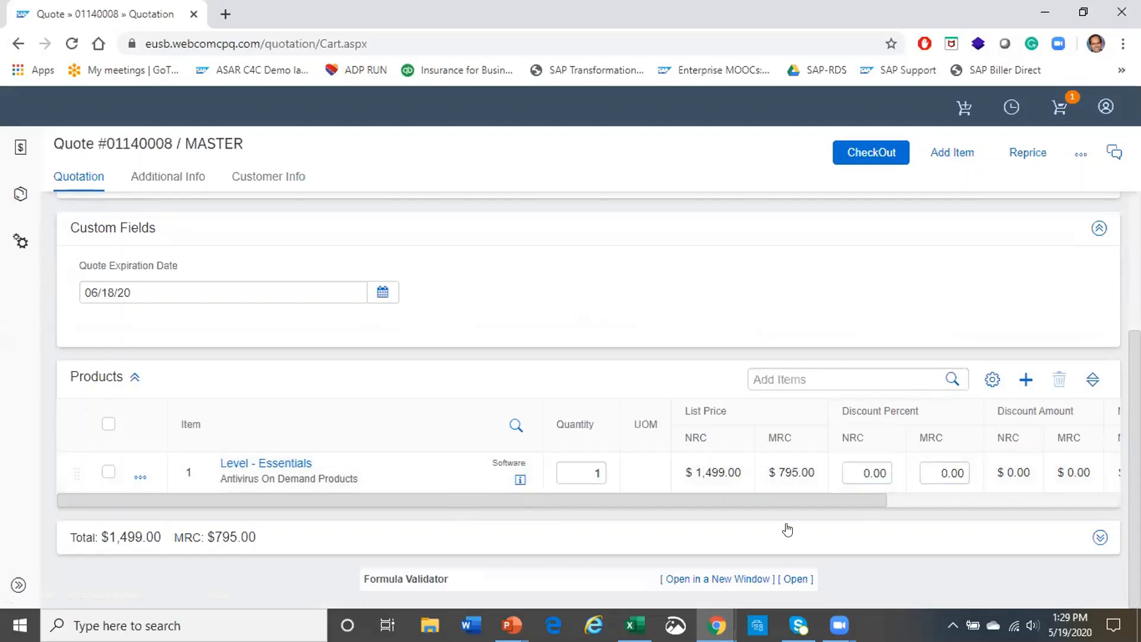
drag(796, 504, 637, 487)
scroll(576, 453, up, 6)
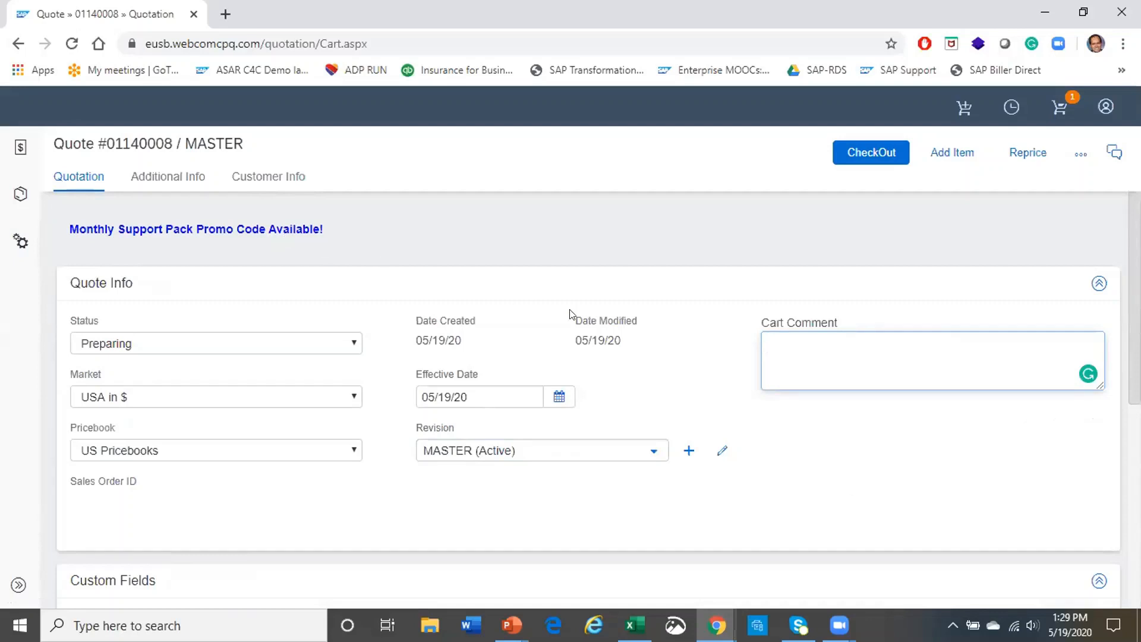
click(179, 232)
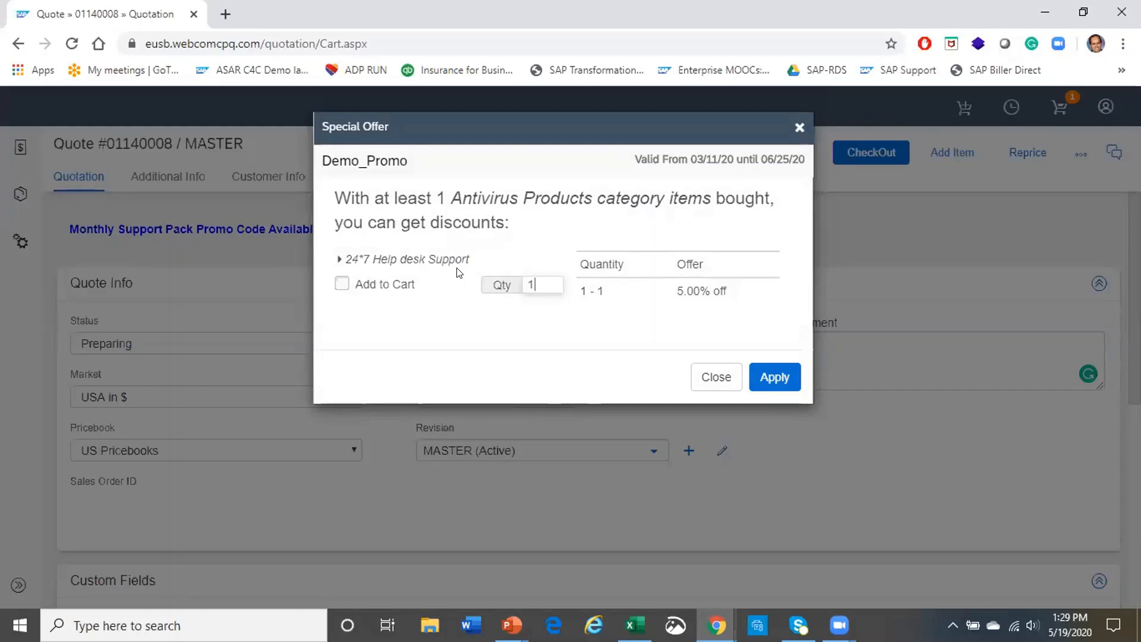
Add 24*7 Help desk Support from the Demo_Promo offer to the quote and apply it
click(342, 284)
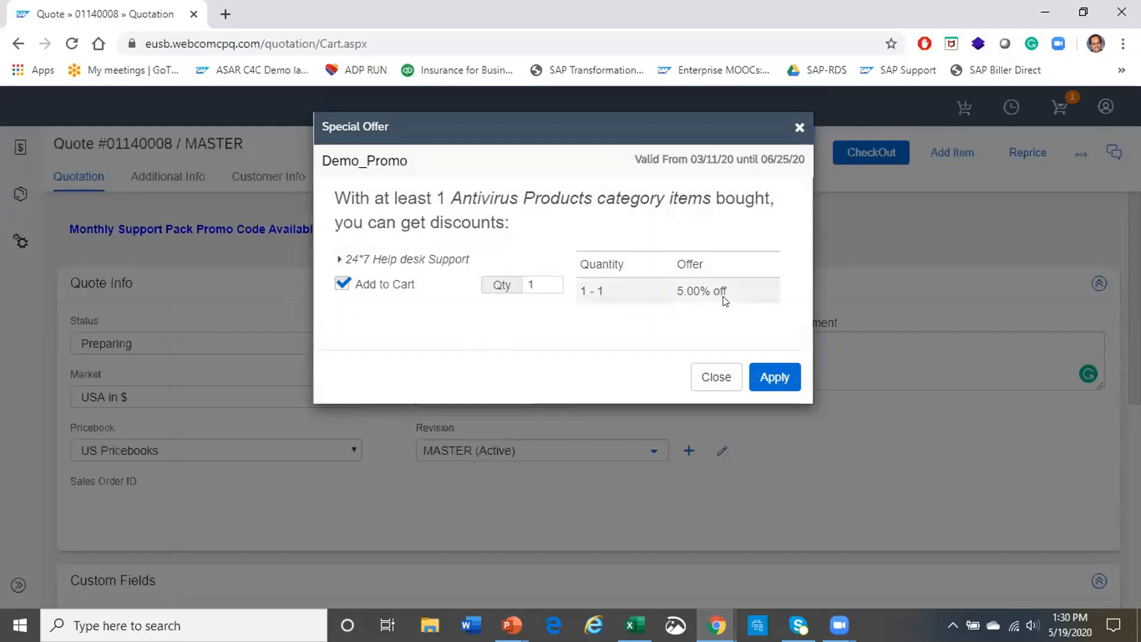
click(772, 377)
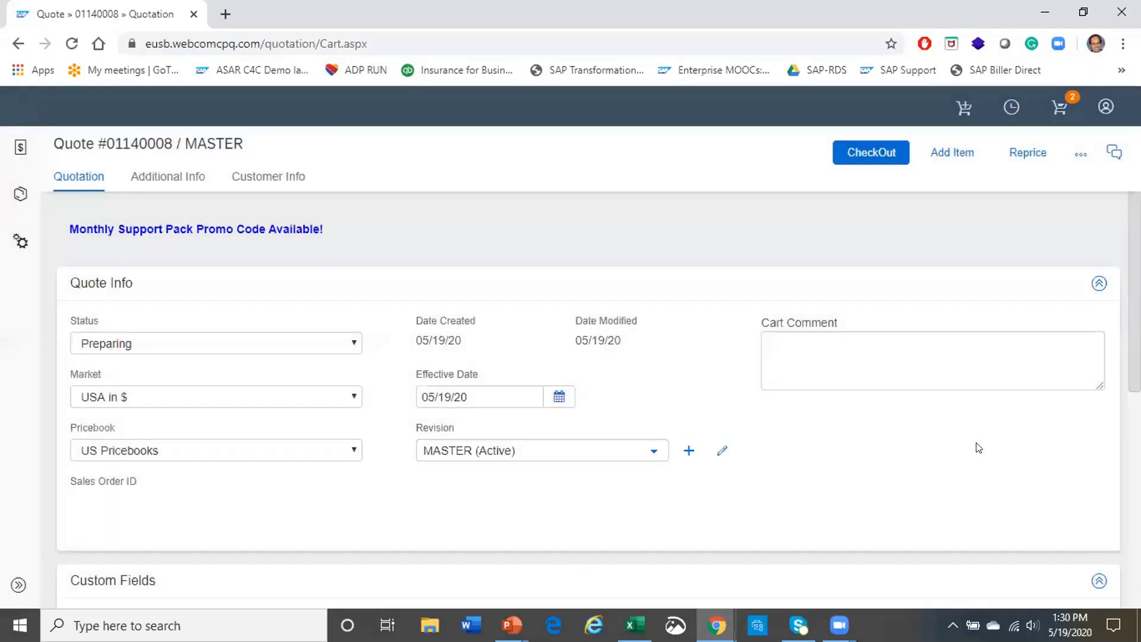
scroll(978, 447, down, 5)
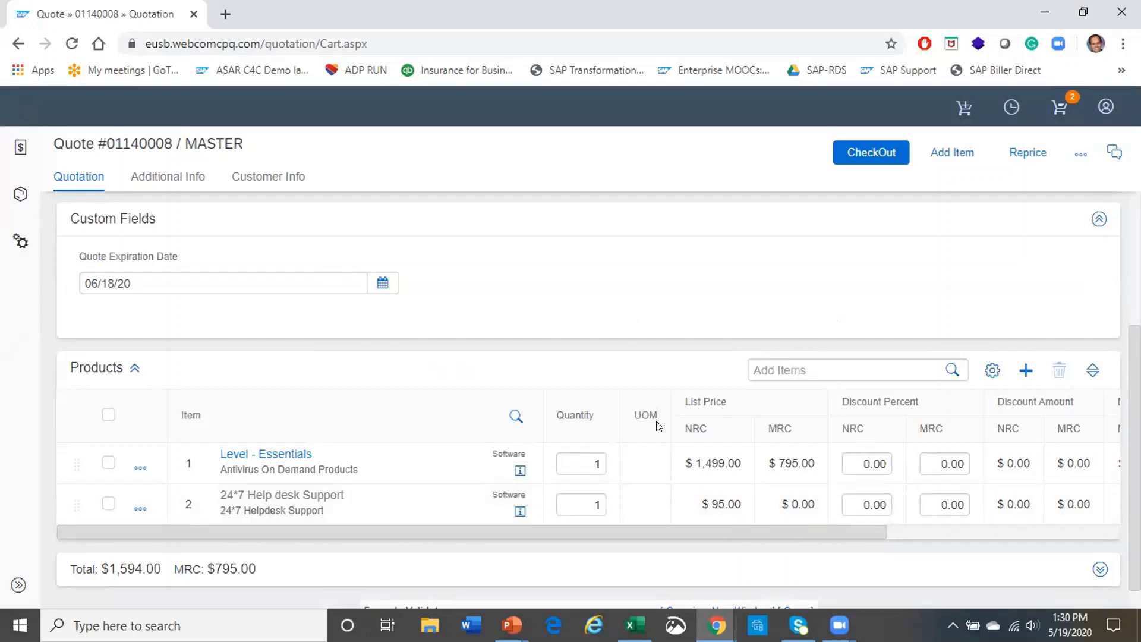
scroll(642, 475, up, 6)
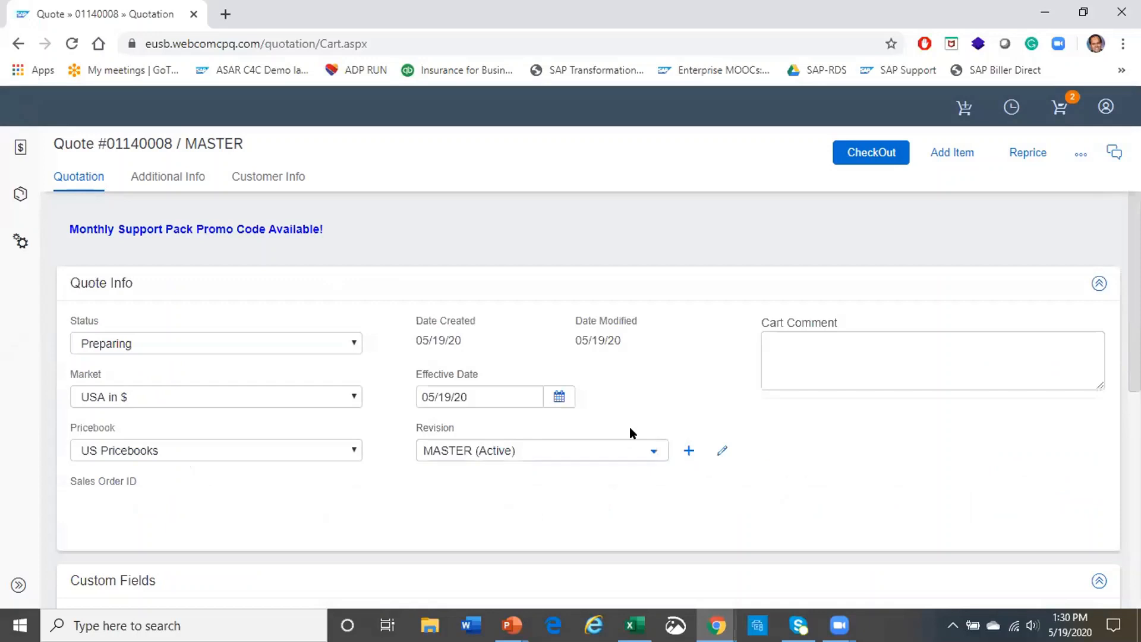
scroll(629, 433, down, 6)
scroll(654, 449, down, 1)
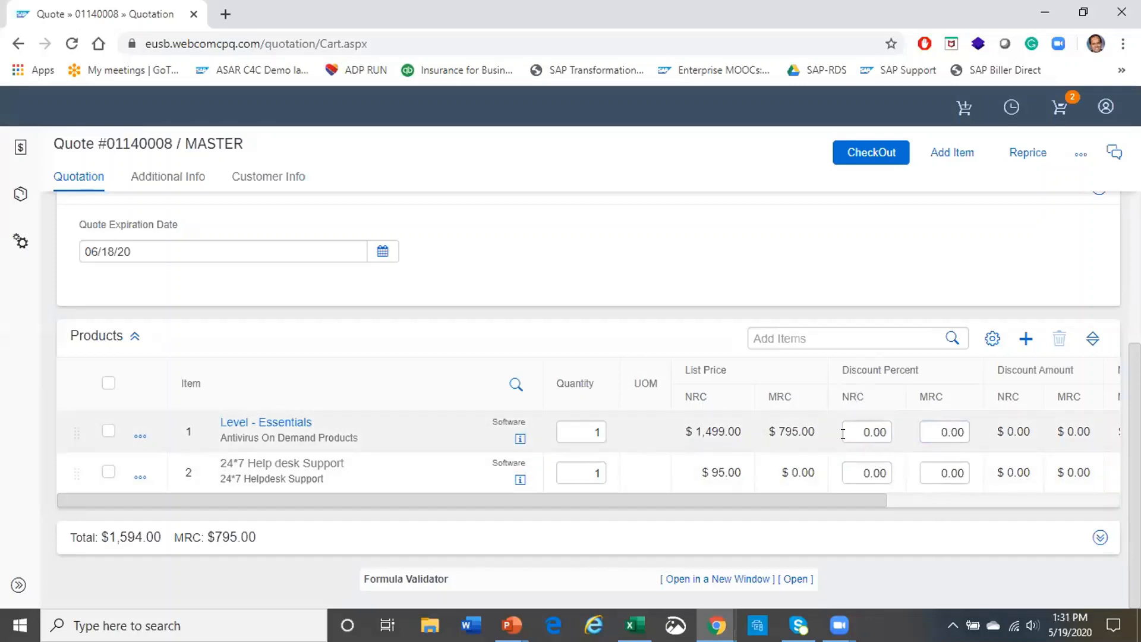
Give the Essentials item a 10% setup discount, bringing the quote total to $1,444.10
click(849, 424)
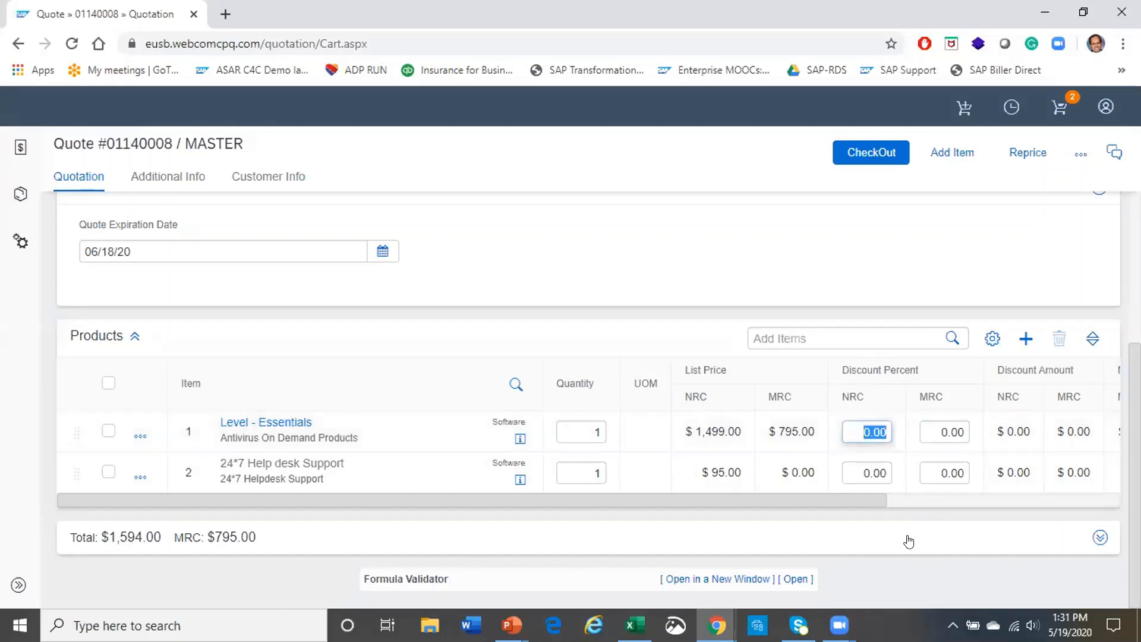
text(10)
key(Return)
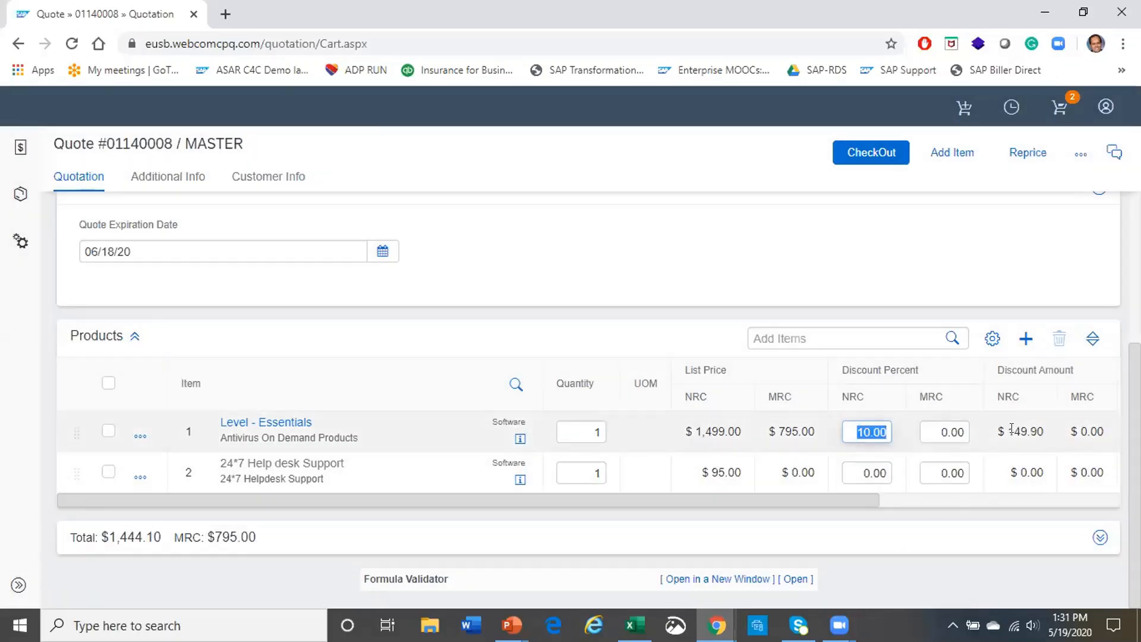
drag(822, 498, 711, 494)
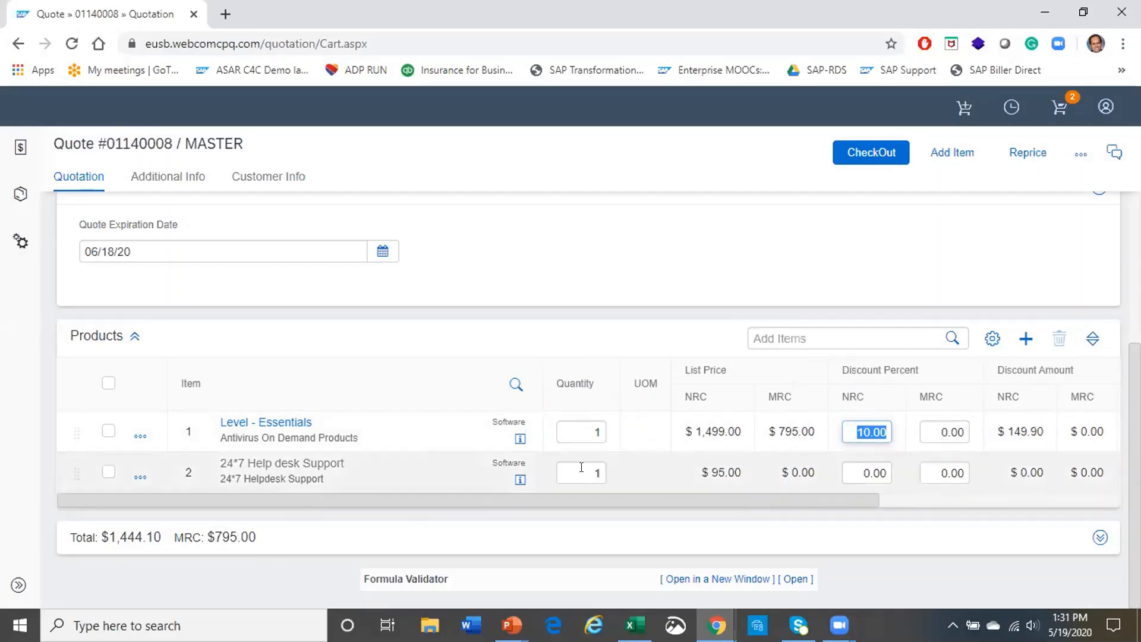
scroll(583, 399, up, 10)
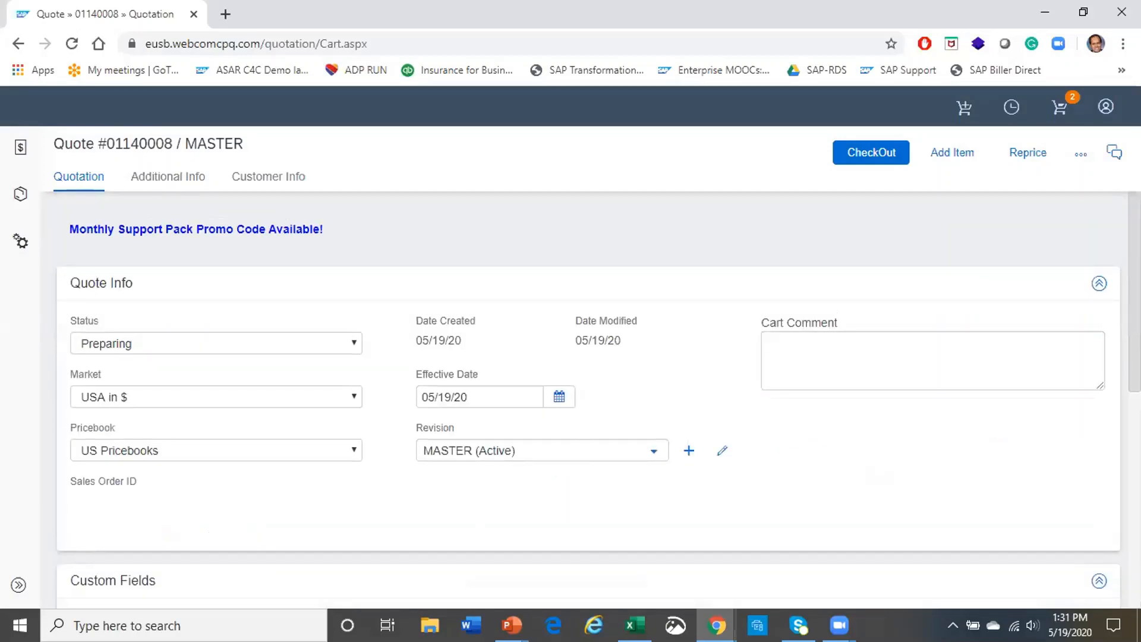
scroll(1025, 382, down, 10)
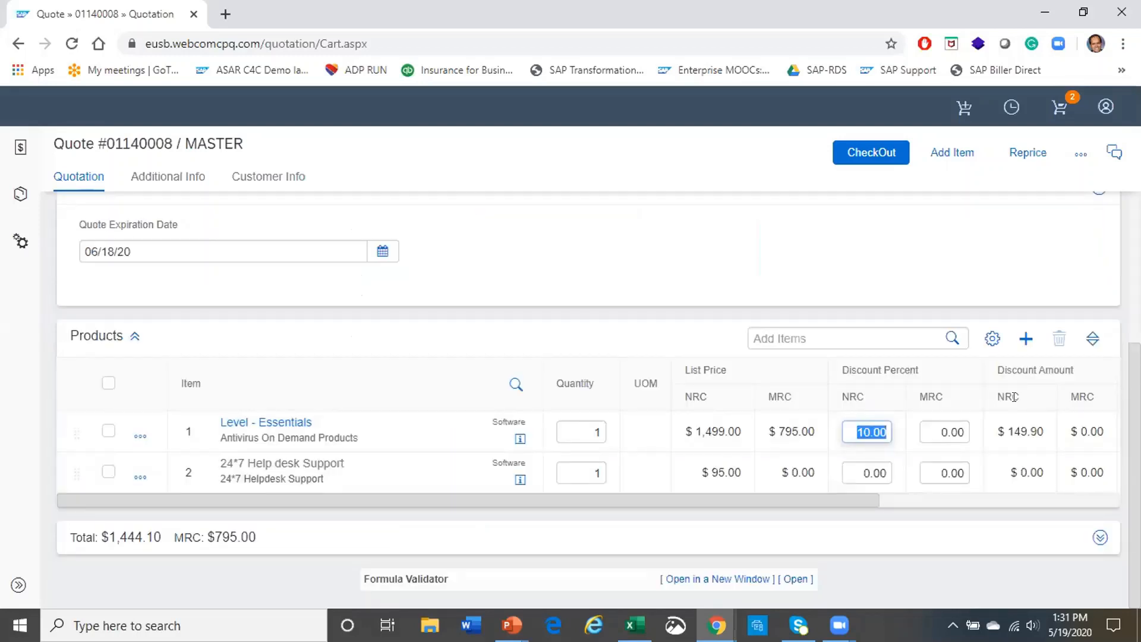
key(alt+Tab)
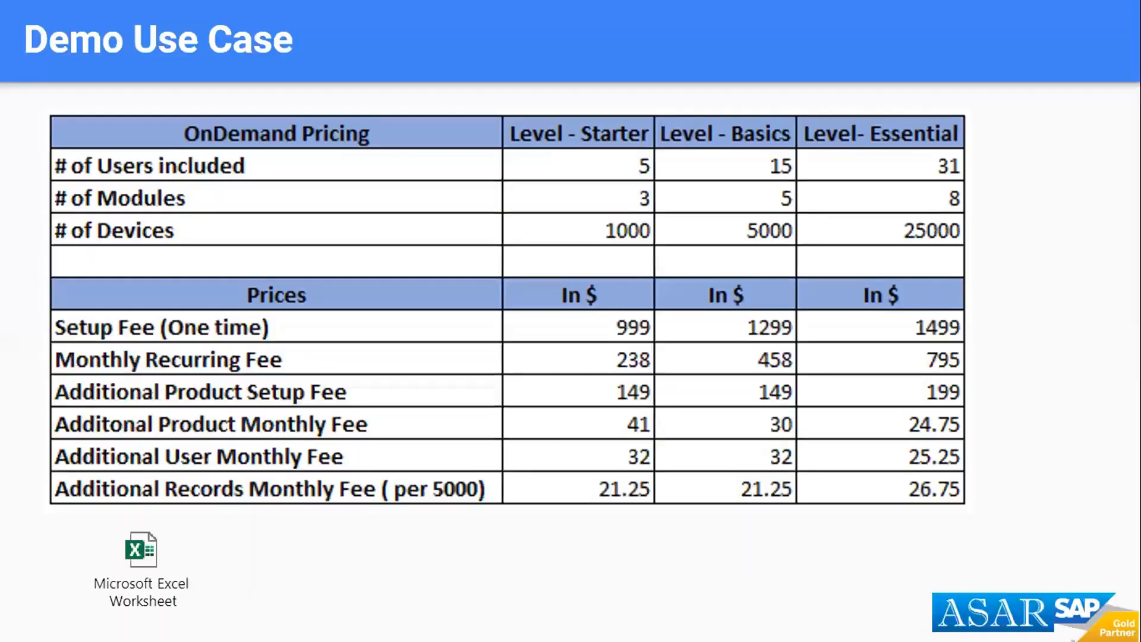
Advance the slide show past the Demo Use Case pricing slide
key(Right)
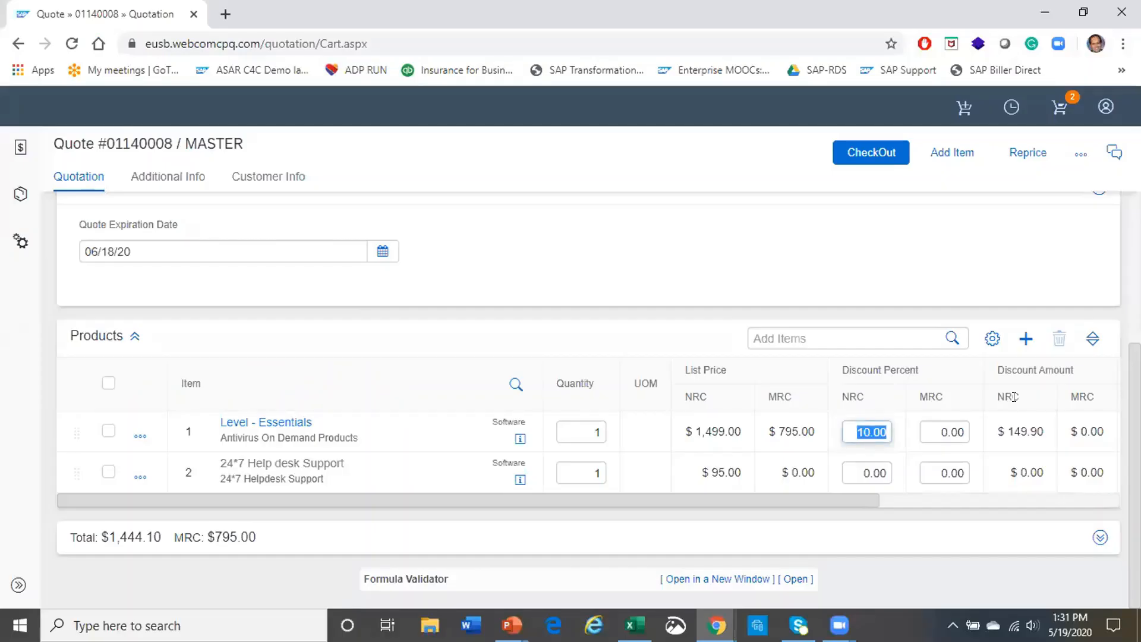
Raise the Essentials setup discount to 30%, cutting the total to $1,144.30 and requiring approval
scroll(739, 364, up, 10)
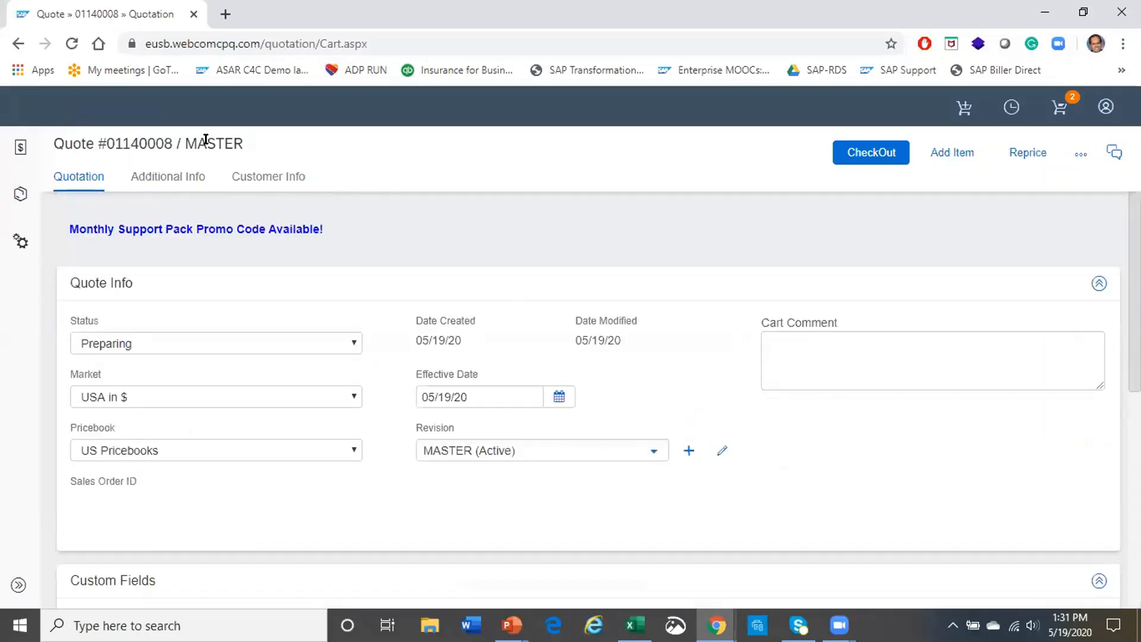
scroll(779, 396, down, 10)
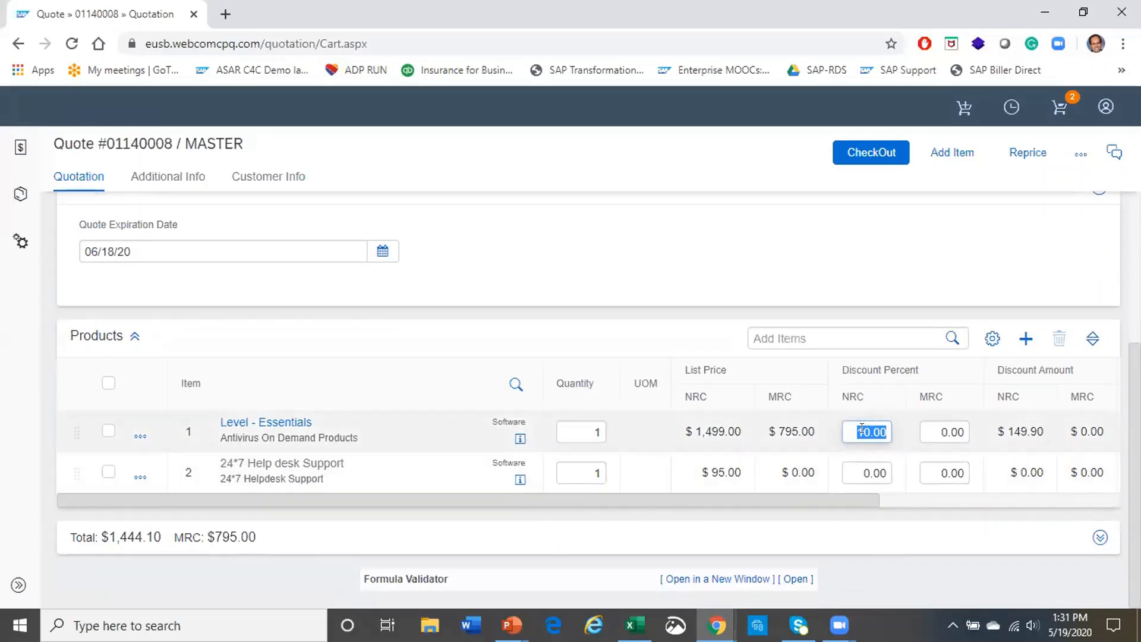
text(30)
key(Return)
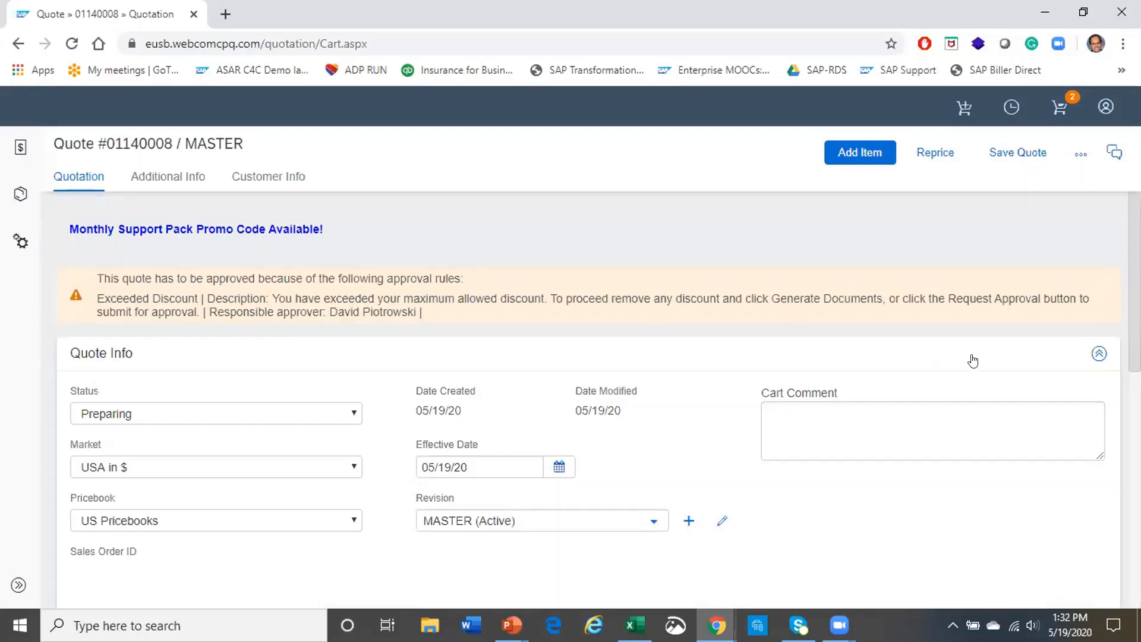
Try 20% and then 15% setup discounts on Level - Essentials
scroll(930, 395, down, 8)
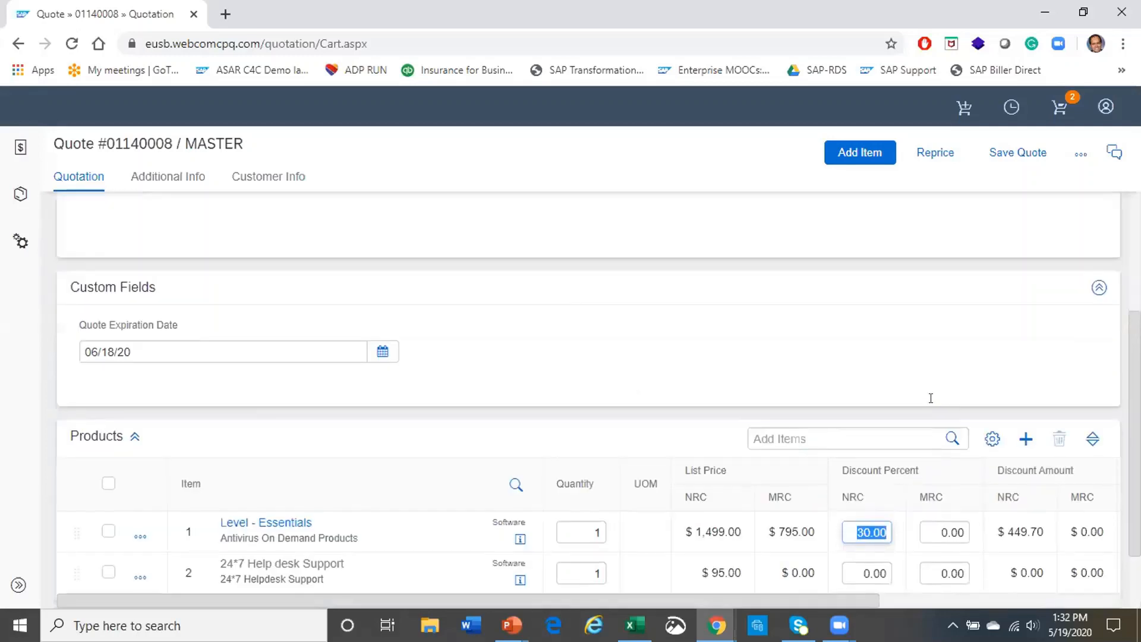
scroll(888, 397, up, 8)
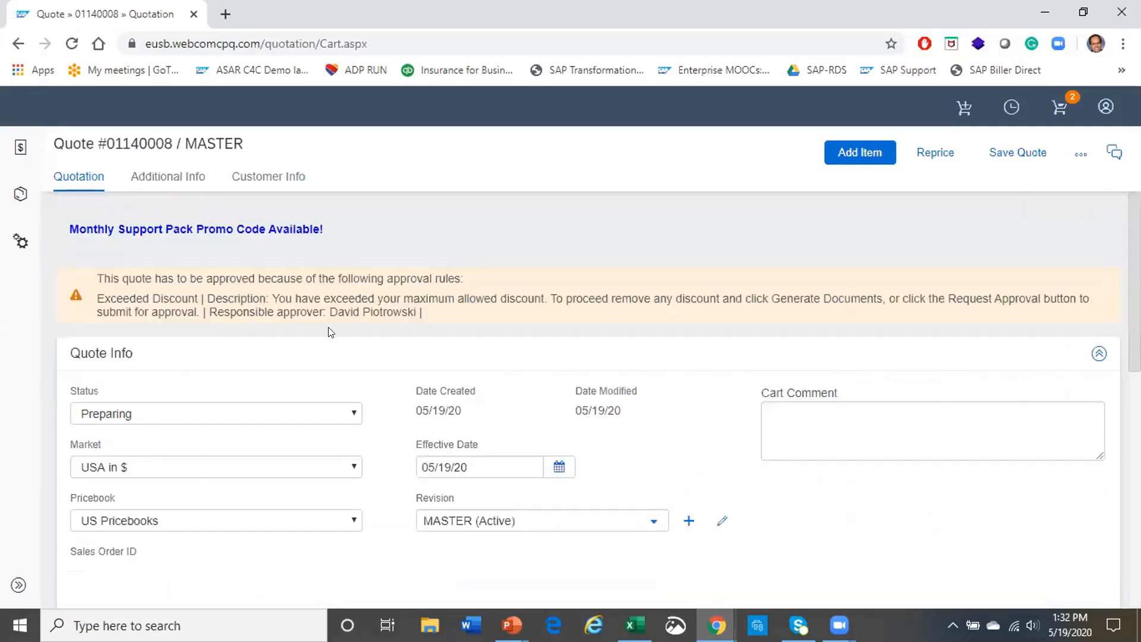
scroll(646, 396, down, 8)
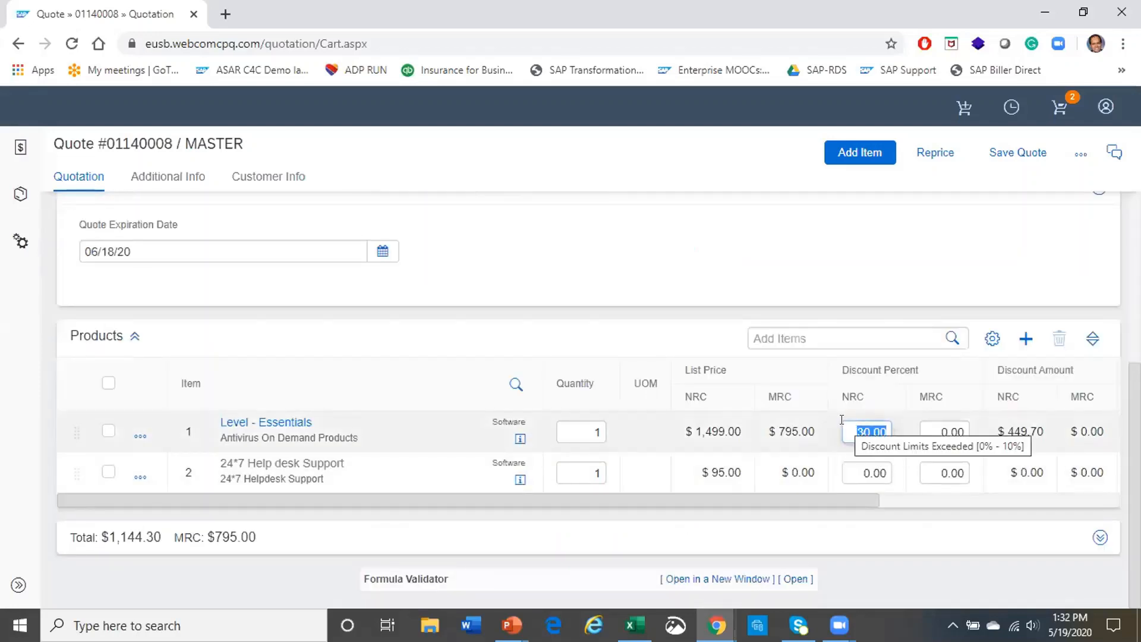
text(20)
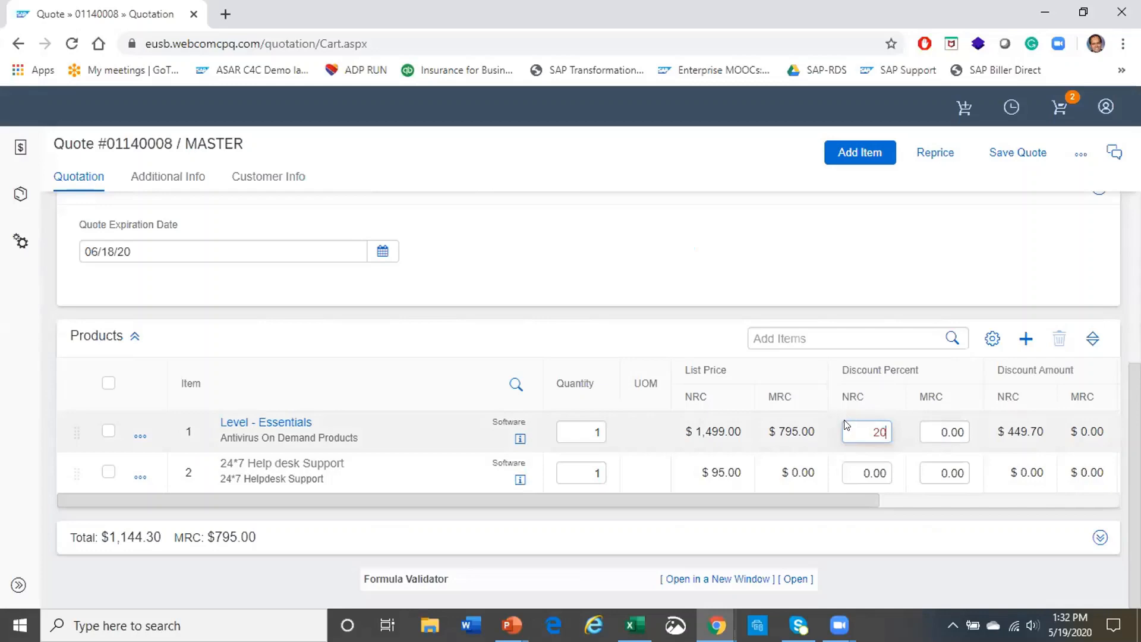
key(Return)
scroll(547, 437, up, 8)
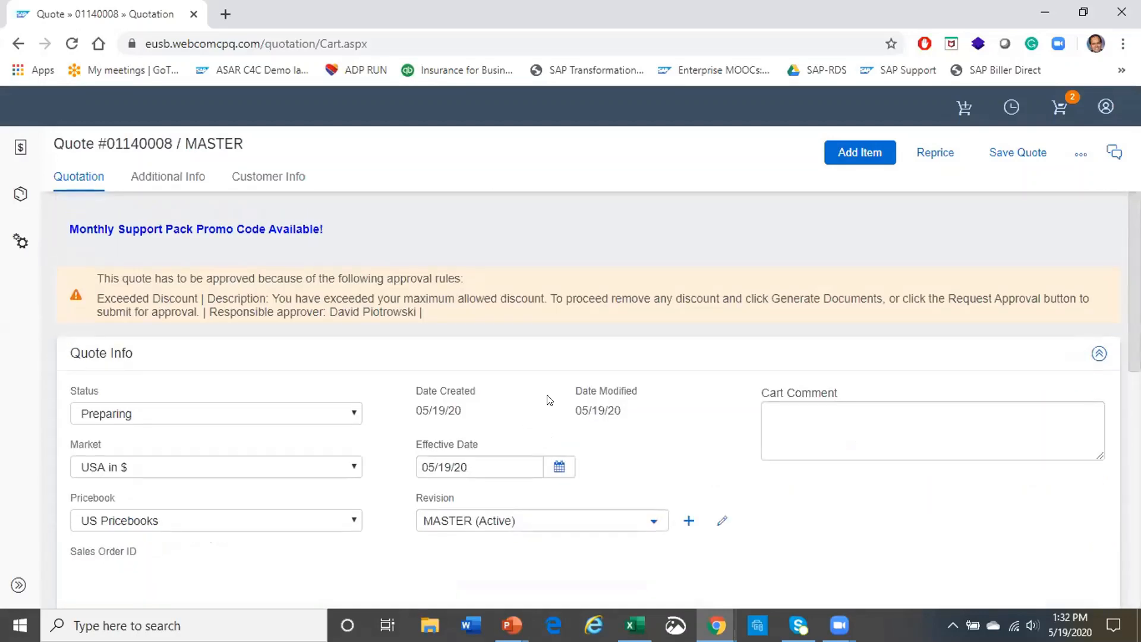
scroll(683, 404, down, 8)
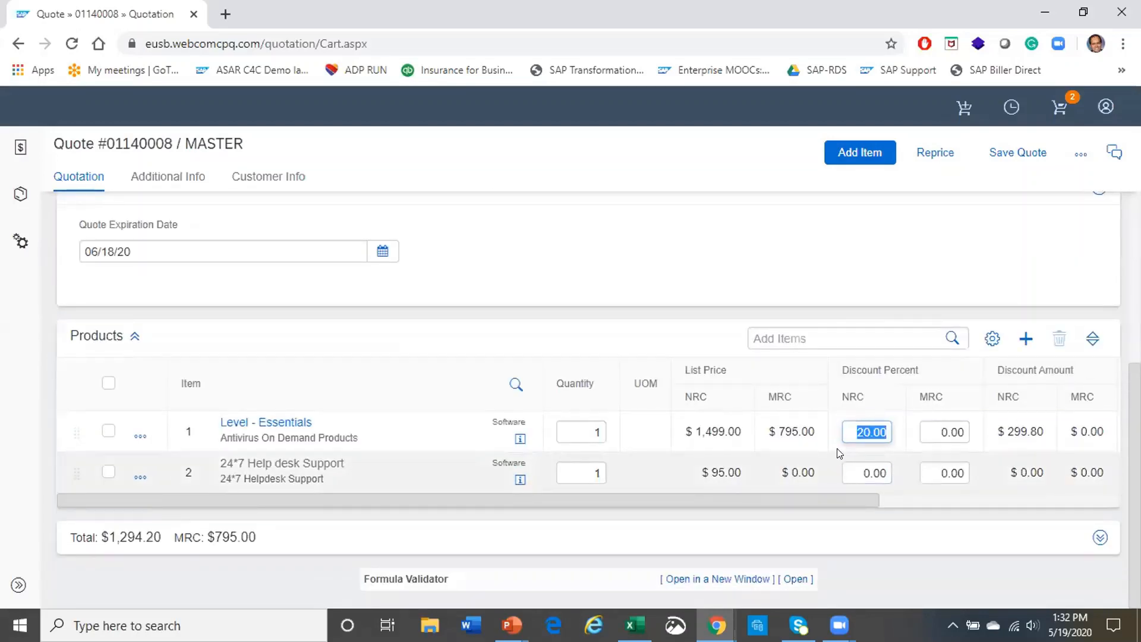
text(15)
key(Return)
Drop the Essentials setup discount to 0%, then restore it to 30%
scroll(806, 443, up, 8)
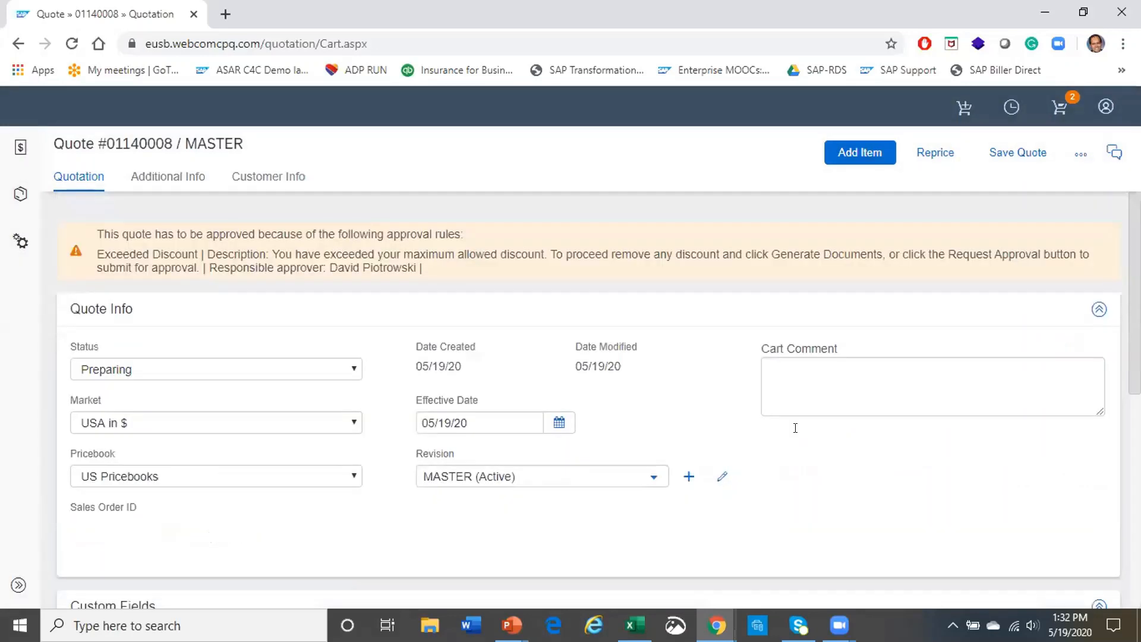
scroll(796, 428, down, 6)
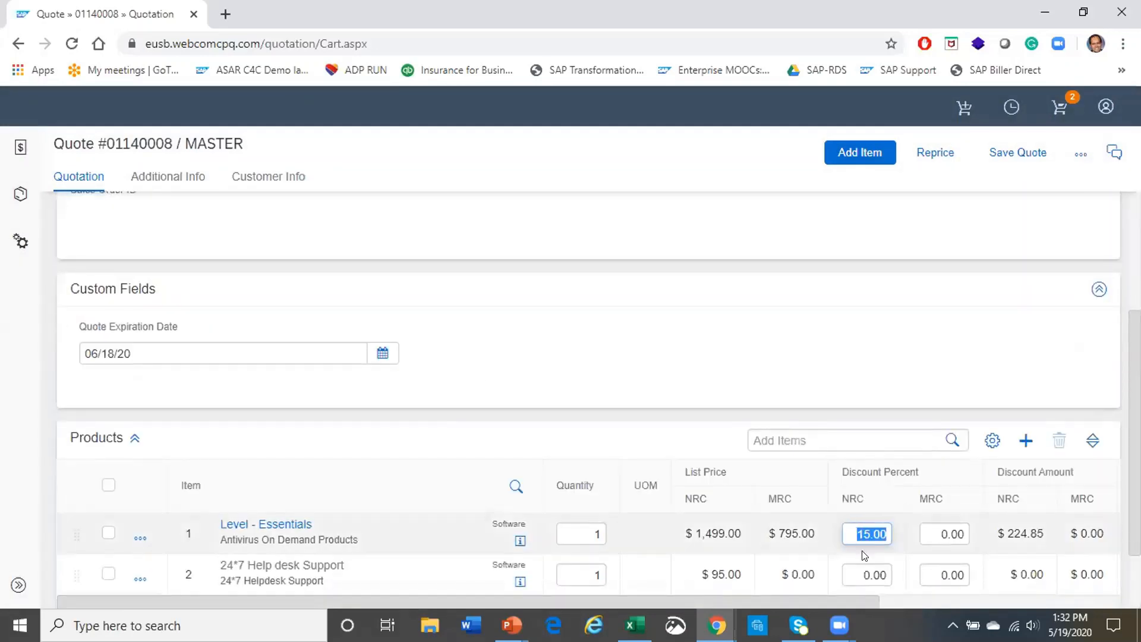
text(0)
key(Return)
scroll(840, 496, down, 6)
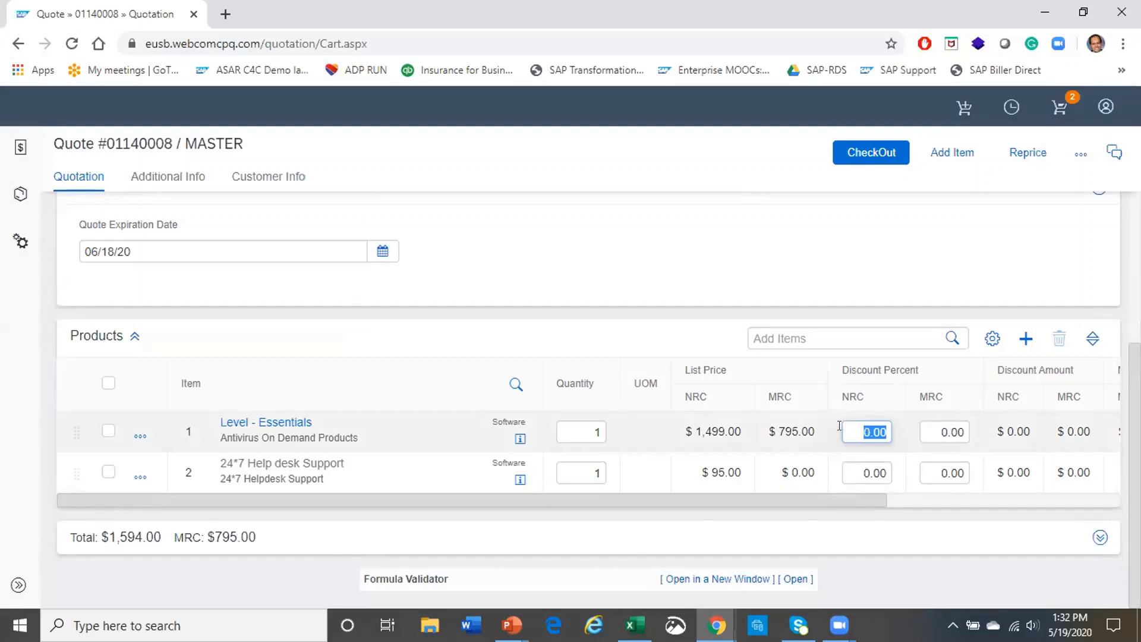
text(30)
key(Return)
scroll(703, 419, up, 5)
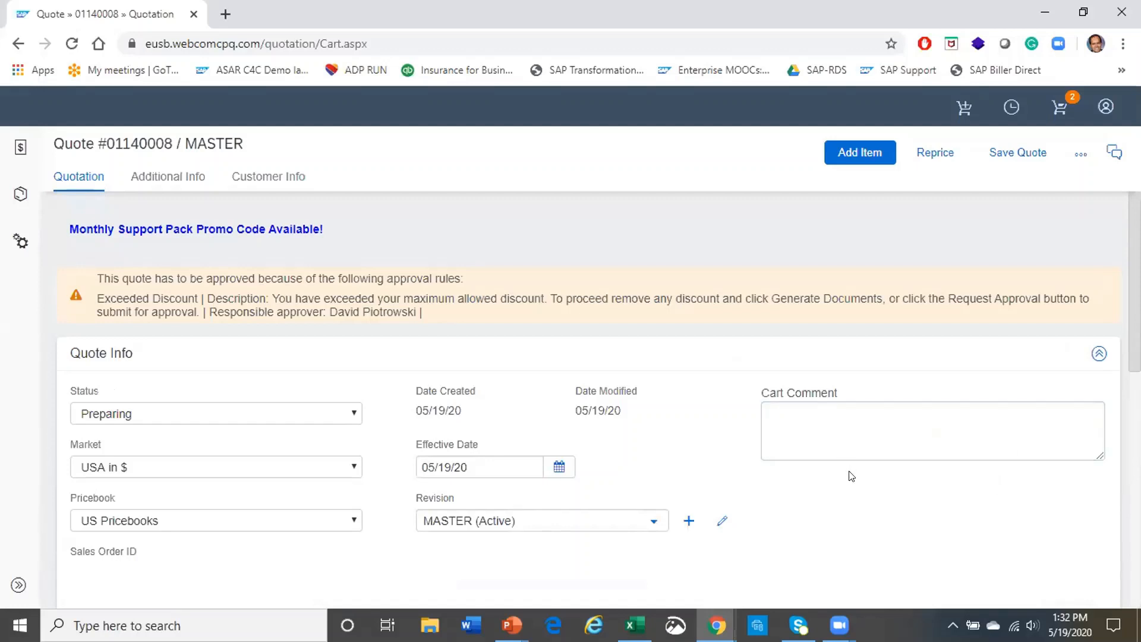
scroll(825, 453, down, 5)
scroll(824, 456, up, 5)
scroll(825, 455, up, 1)
Open the quote's Additional Info page, where only Terms is filled with Net 30
click(186, 180)
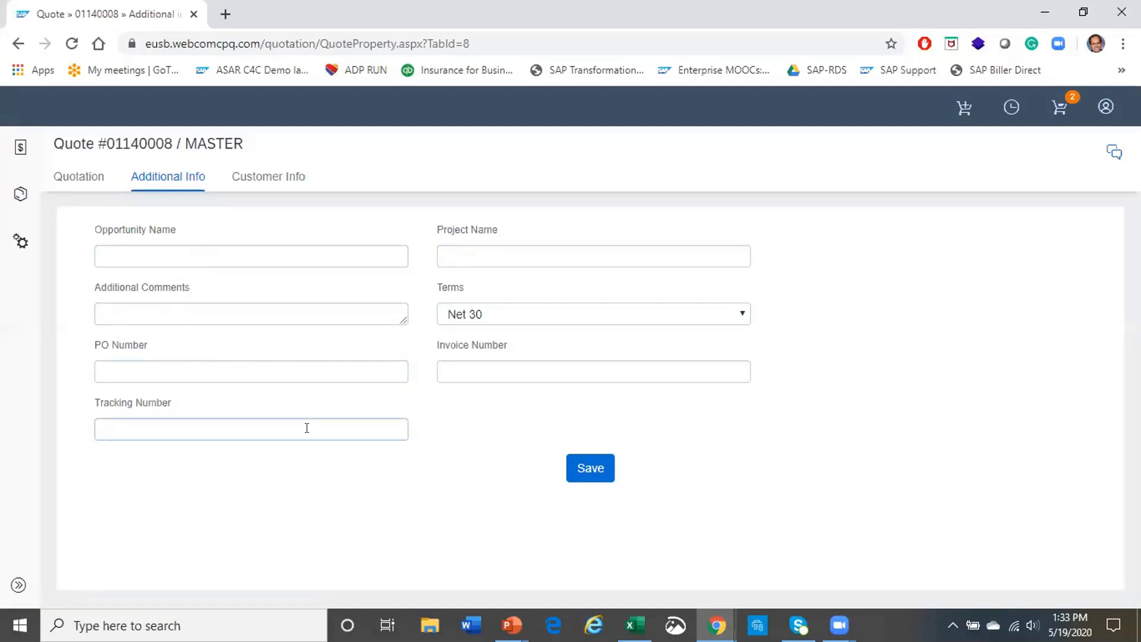
Set the Bill To customer to the Webcom, Inc. contact found through the Customer Info search
click(261, 183)
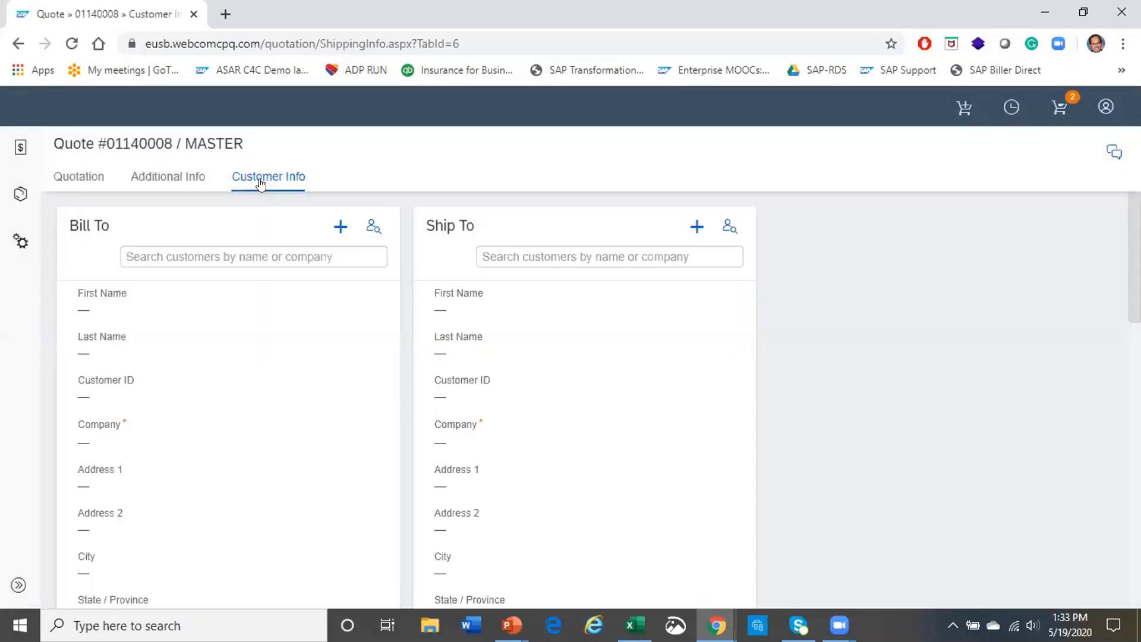
scroll(244, 484, down, 10)
scroll(244, 486, up, 10)
click(247, 251)
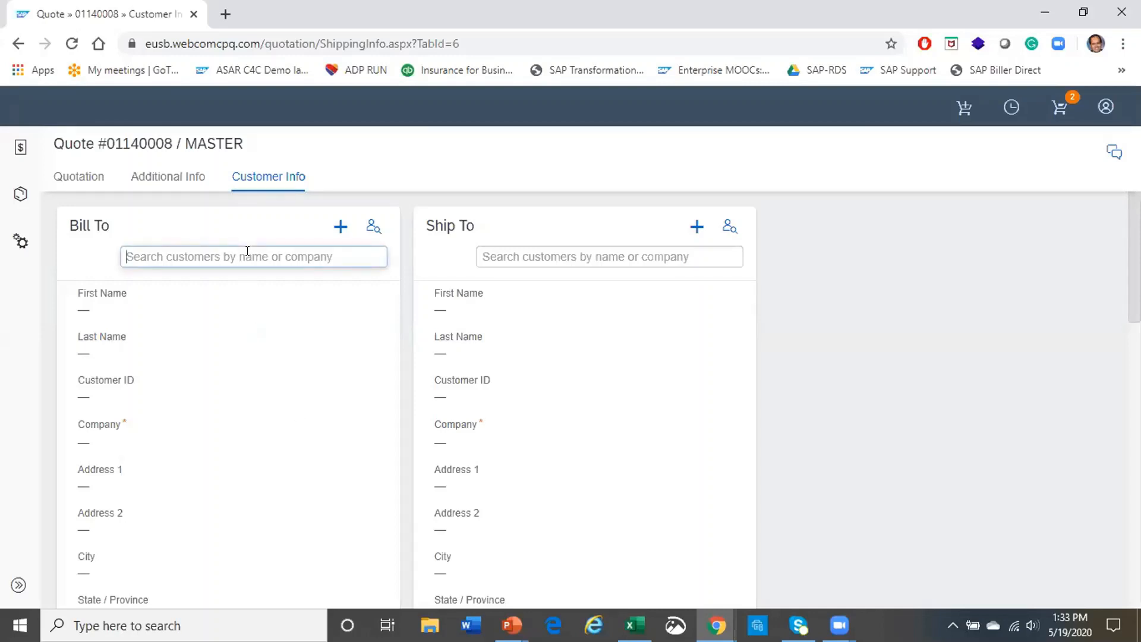
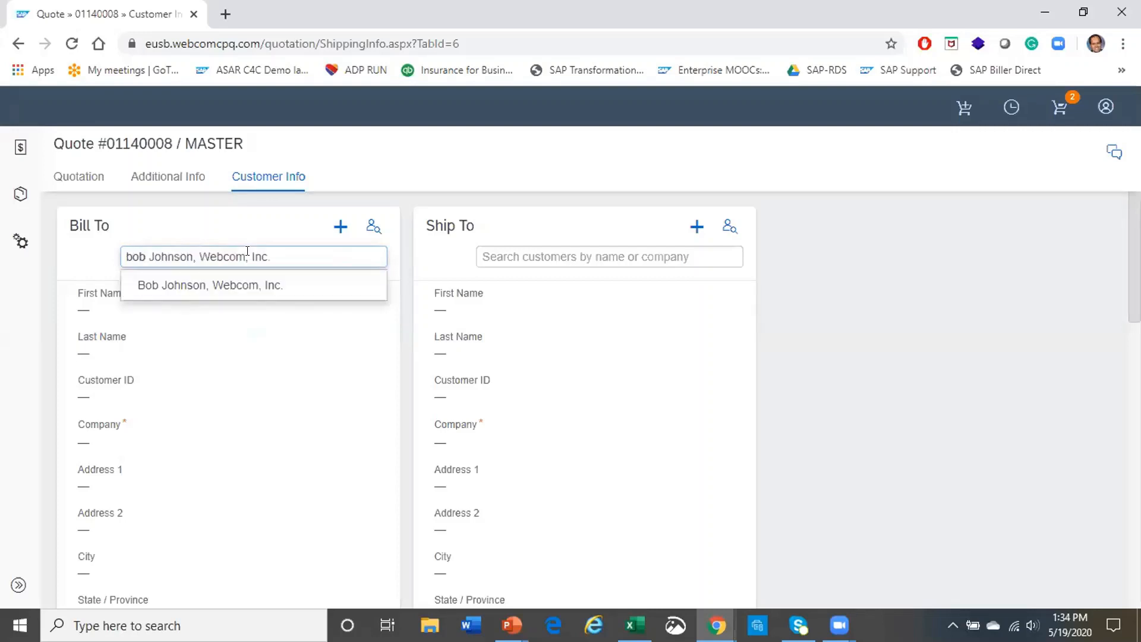
click(242, 285)
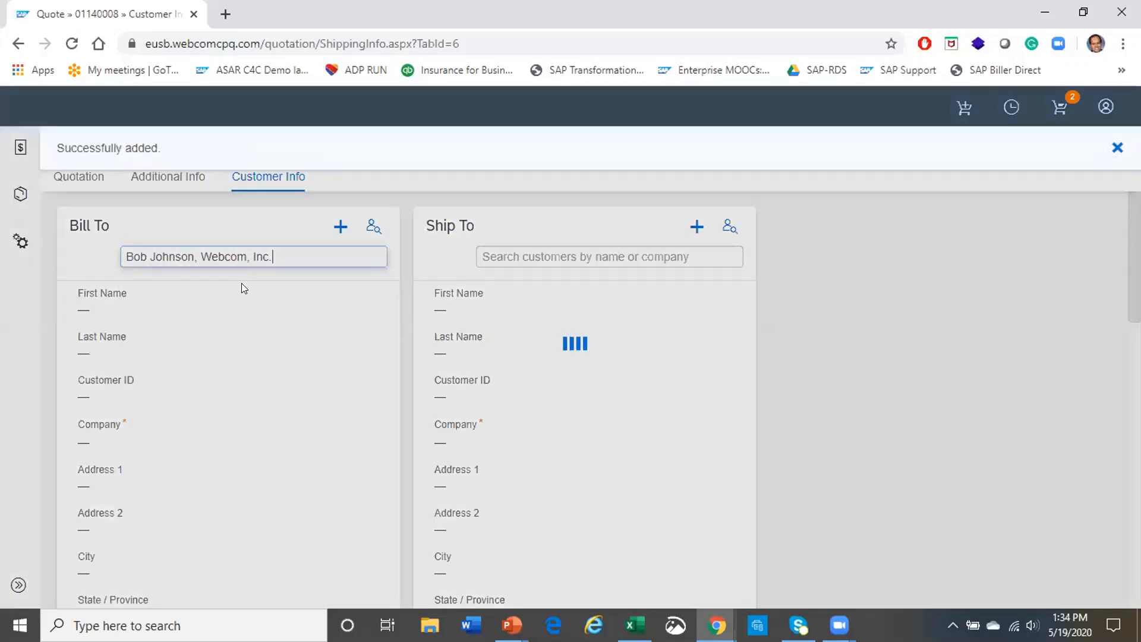
Copy the Bill To contact and address to the Ship To customer
scroll(273, 343, down, 12)
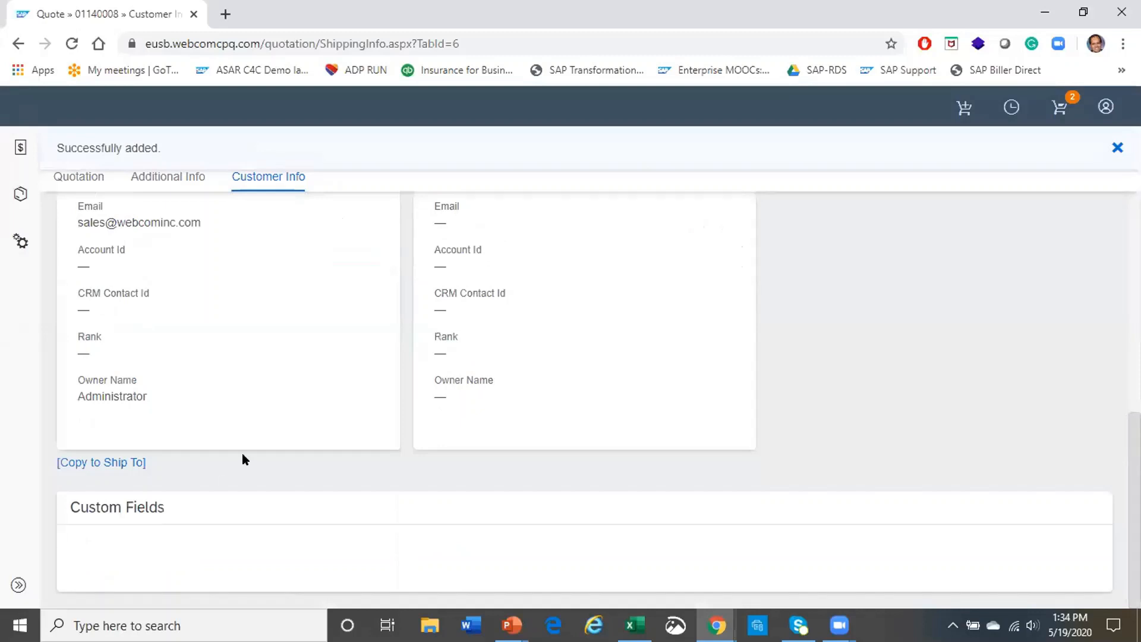
scroll(219, 479, up, 12)
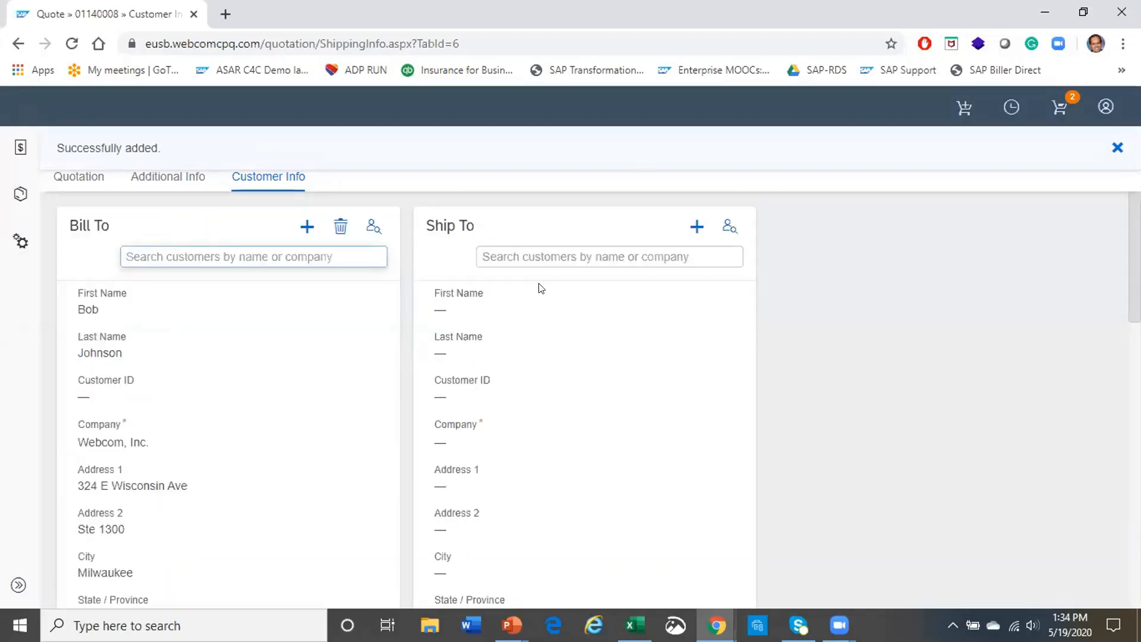
scroll(336, 449, down, 10)
click(88, 463)
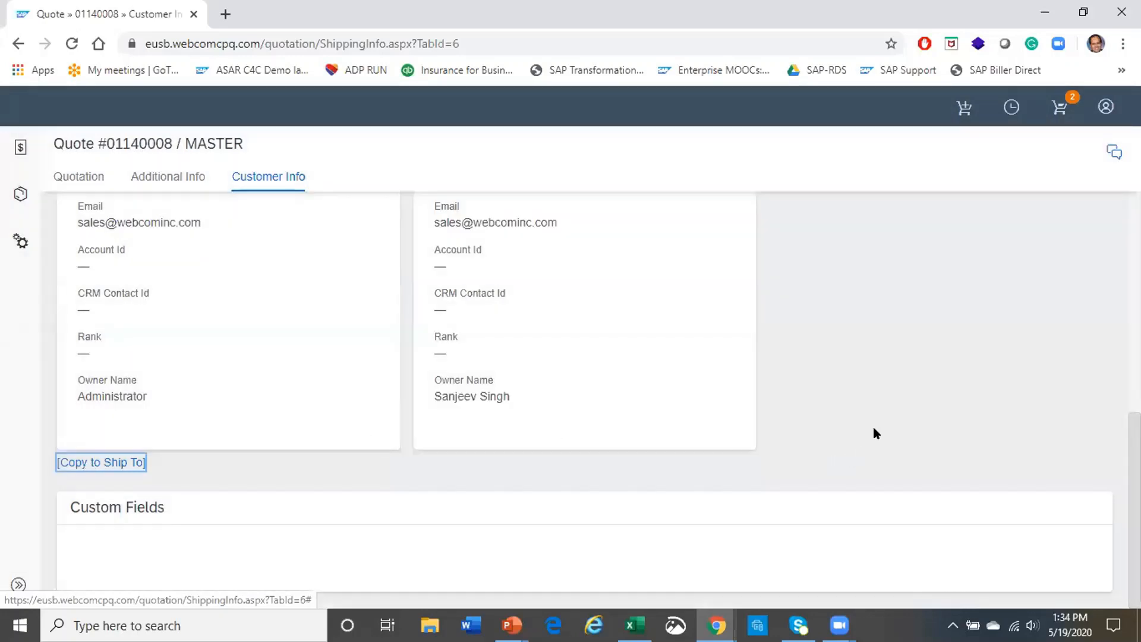
scroll(833, 449, up, 10)
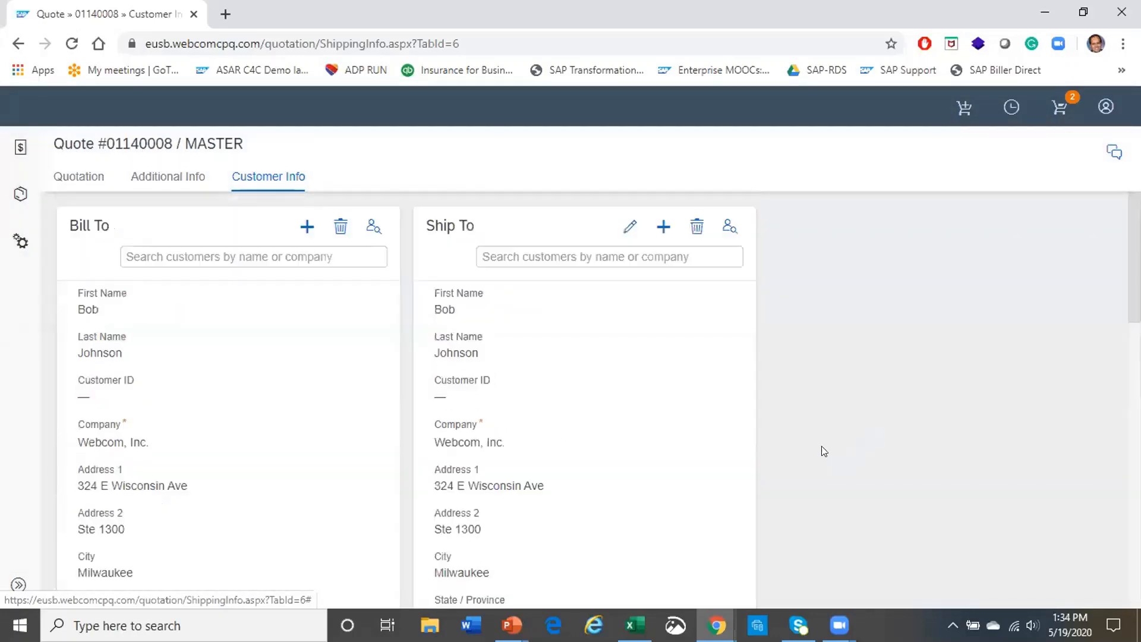
scroll(831, 451, down, 10)
Return to the Quotation page, check the products, and bring up quote 01140008's action list
click(72, 178)
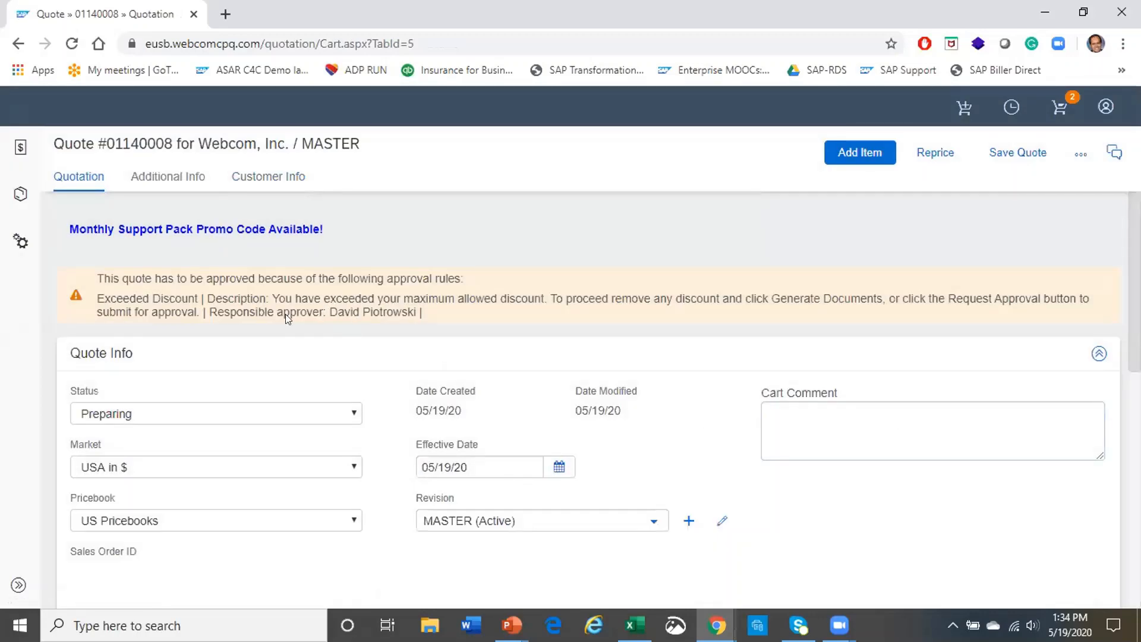
scroll(965, 466, down, 8)
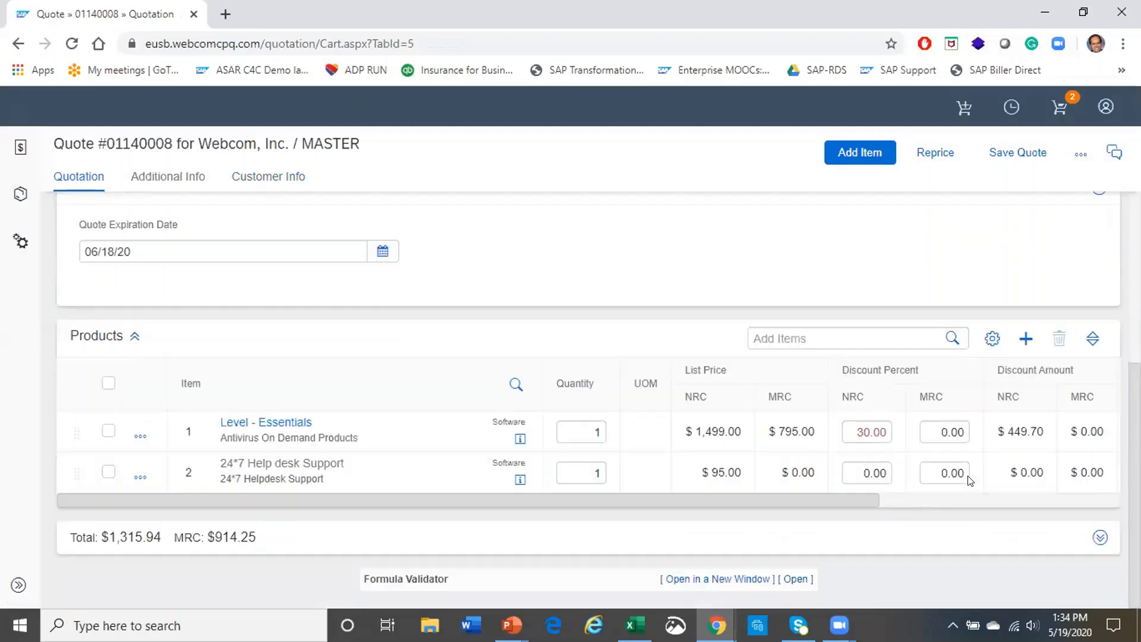
scroll(984, 460, up, 8)
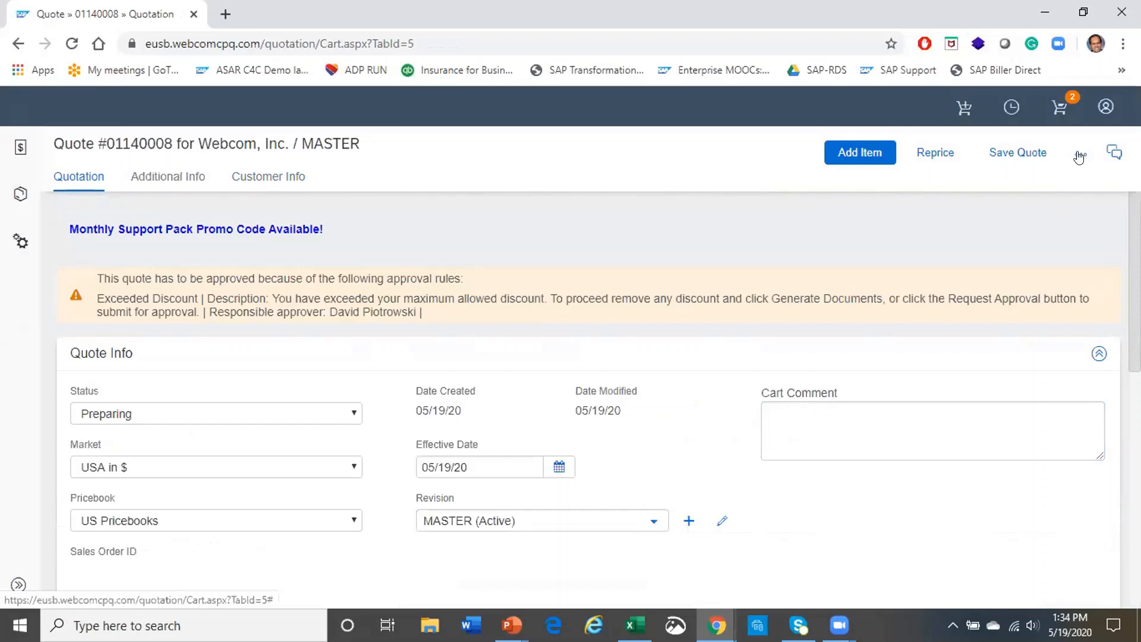
click(1079, 156)
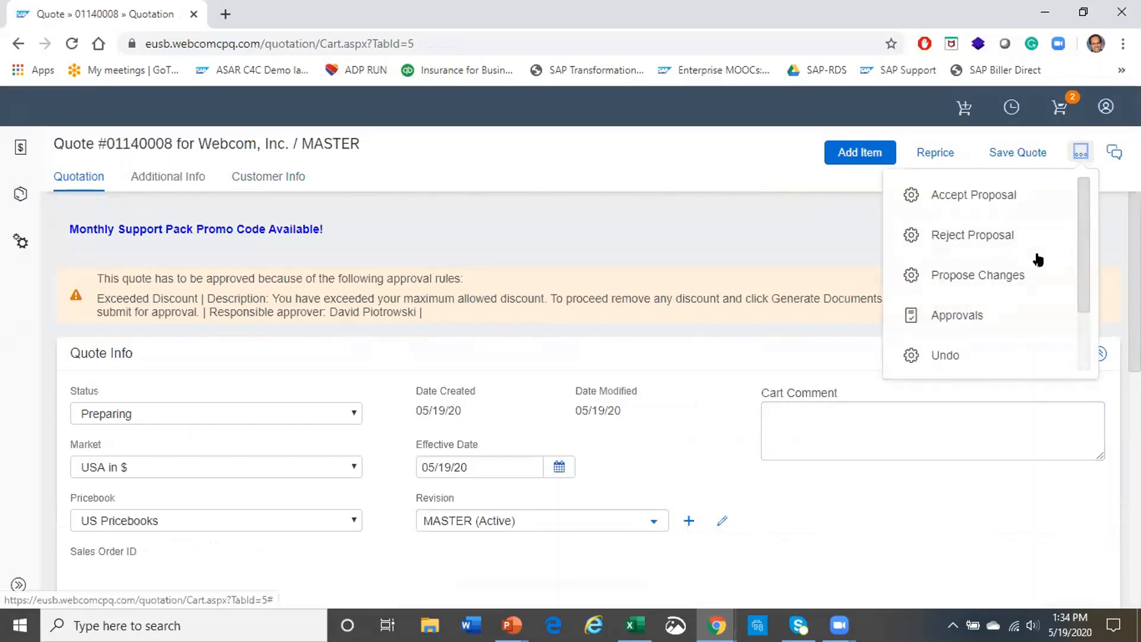
Submit the quote for approval with a comment asking to approve the discount to compete with Salesforce
click(960, 316)
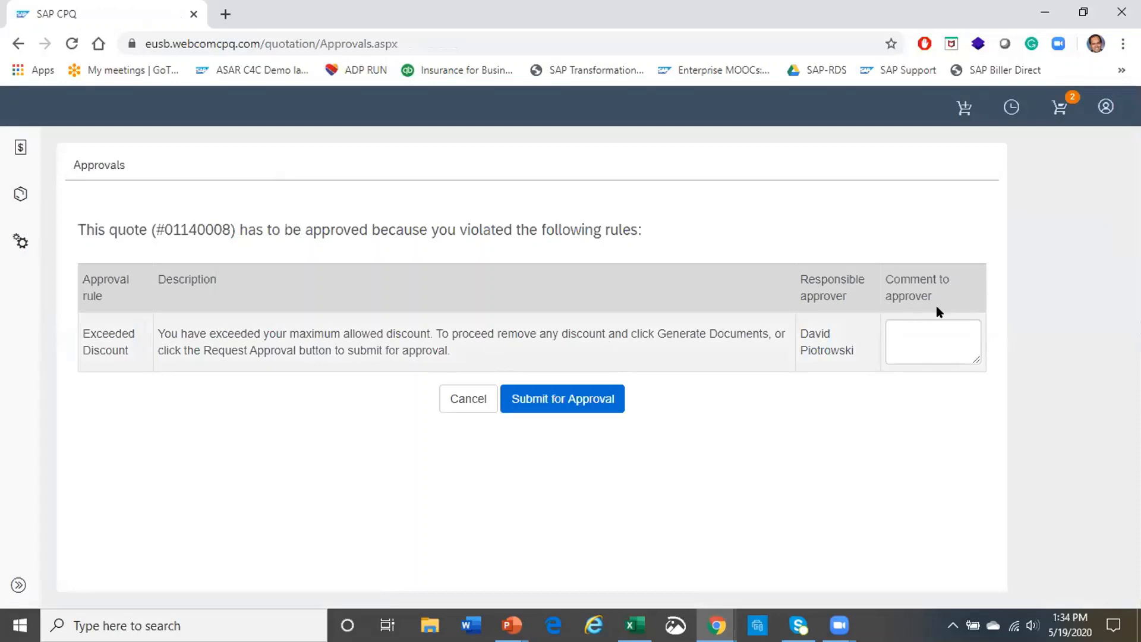
click(922, 344)
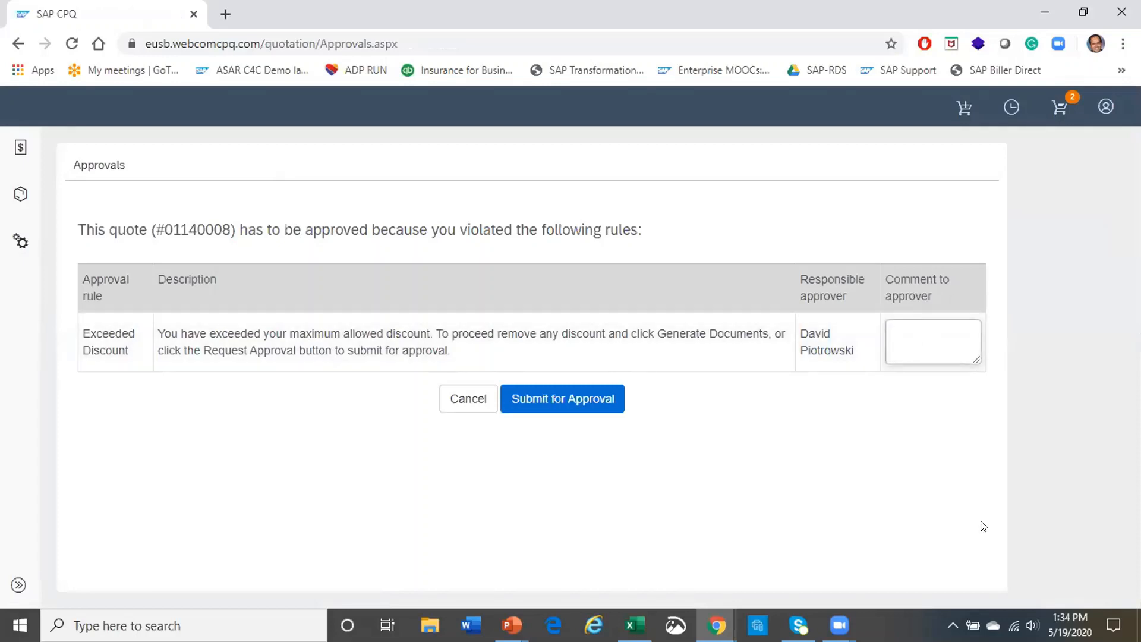
text(can you please ap)
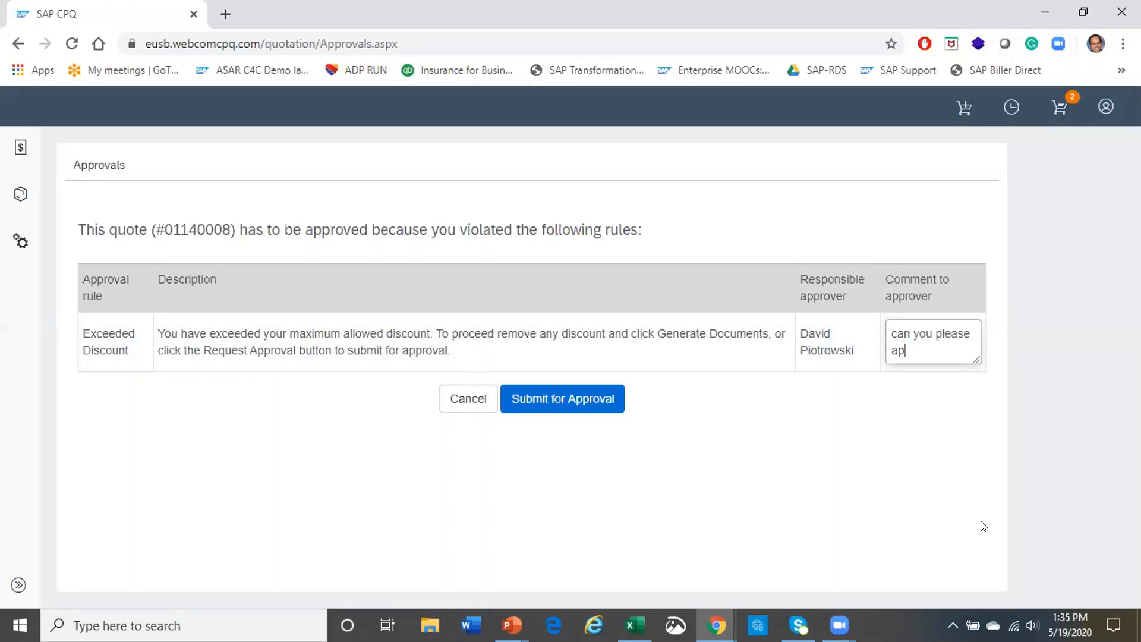
text(prove this discoun)
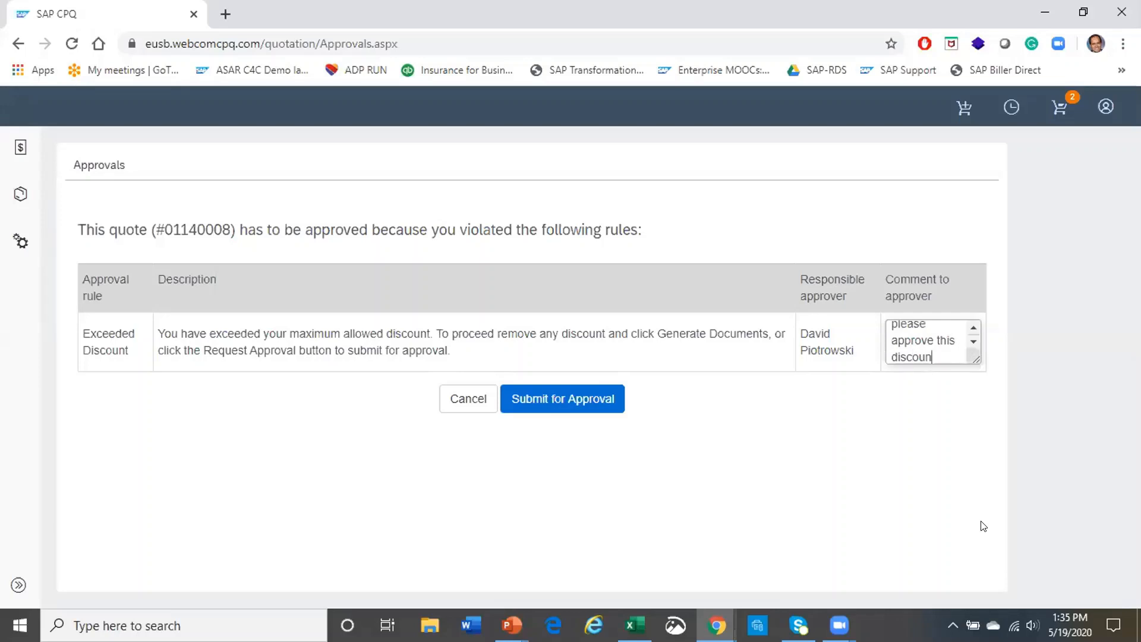
text(t as we a)
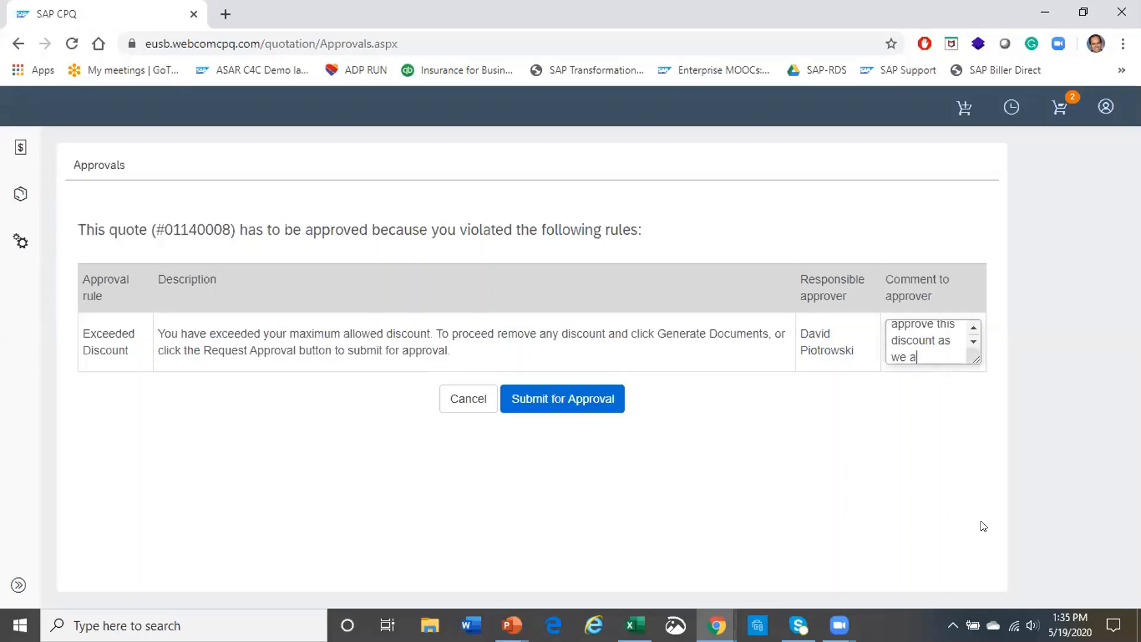
text(re competing salesforce)
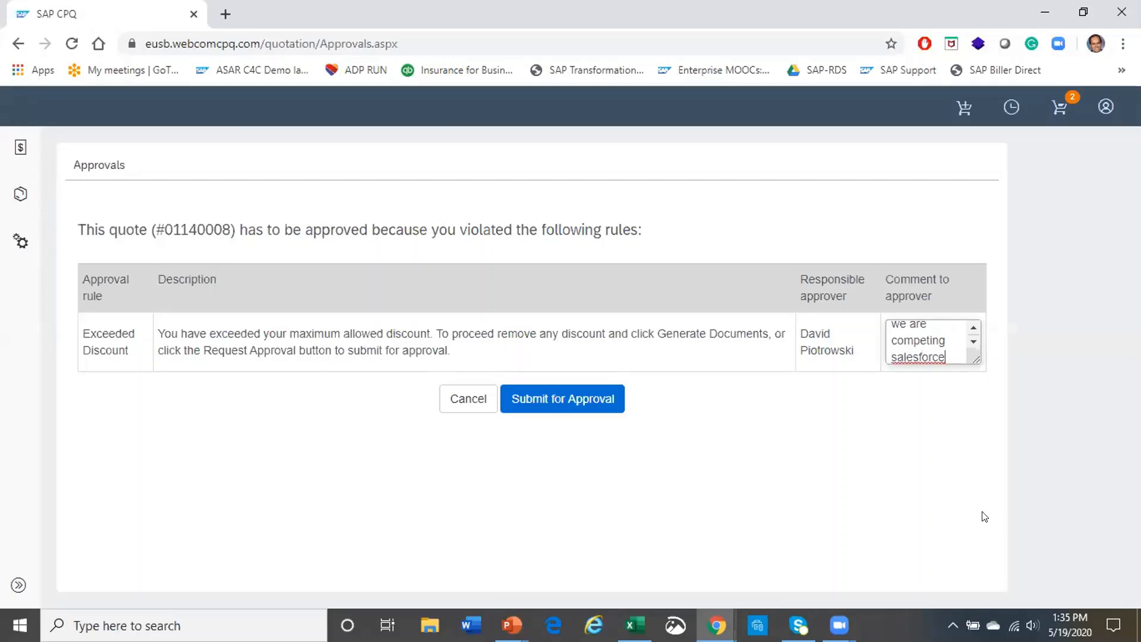
click(544, 399)
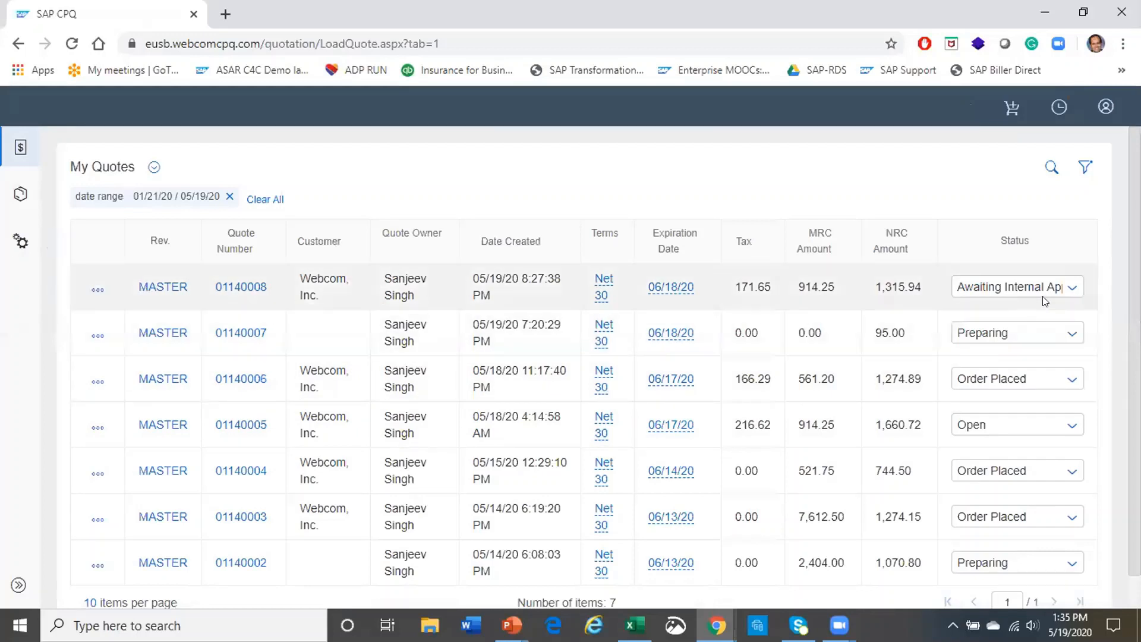
click(1078, 292)
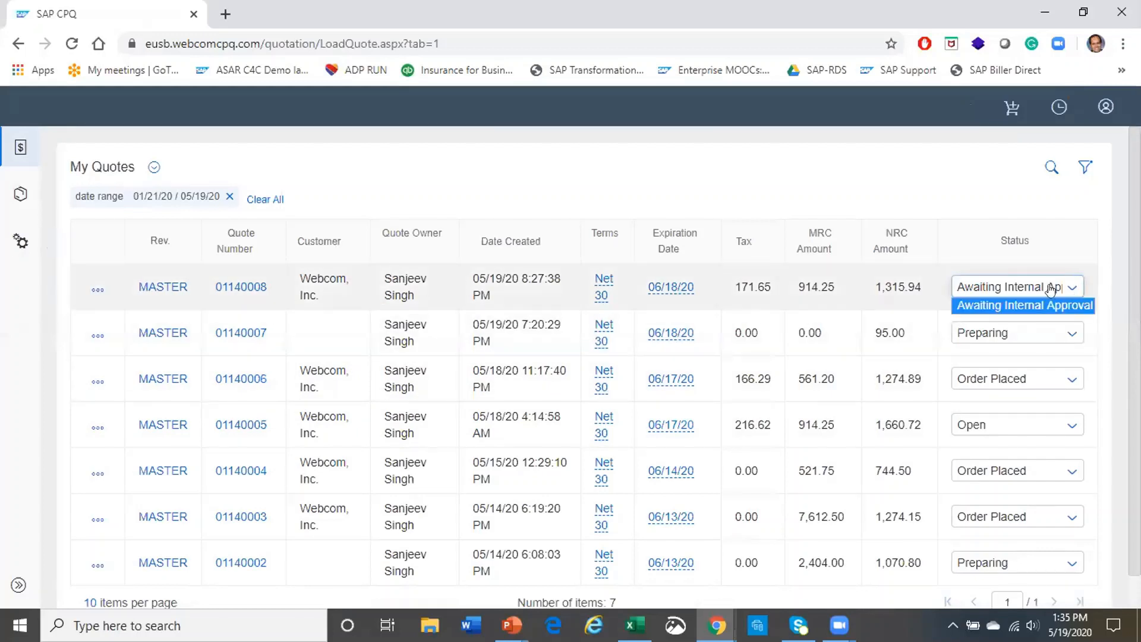
click(567, 180)
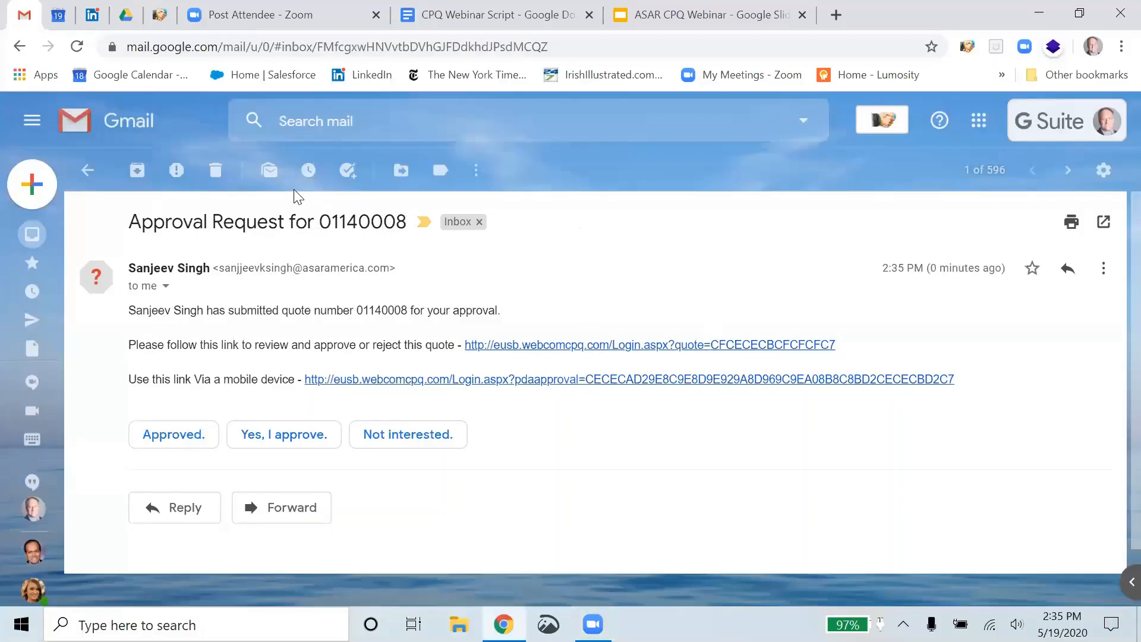
Follow the review link in the Gmail Approval Request email for quote 01140008
click(553, 346)
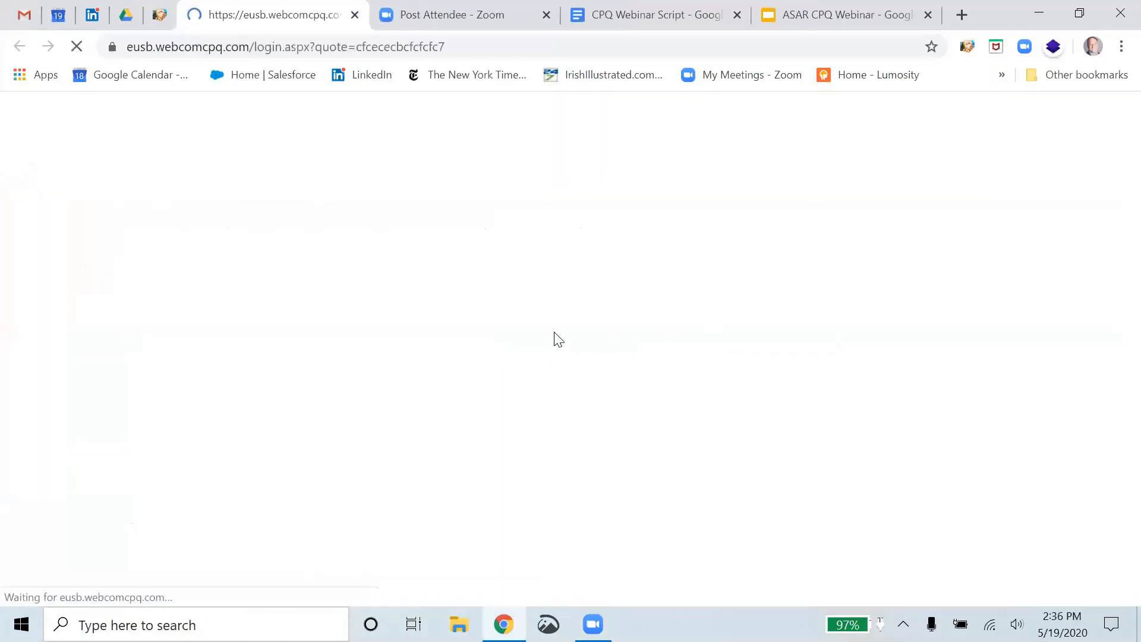
Log in to SAP CPQ with the approver's username and password
text(david)
key(Tab)
text(•••••)
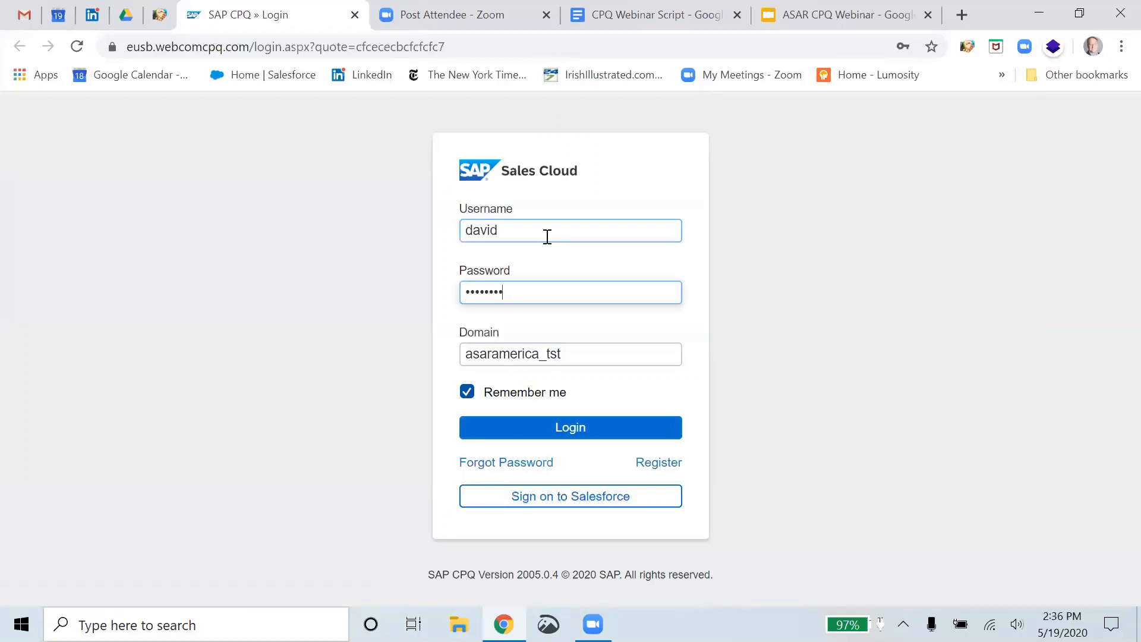
click(544, 431)
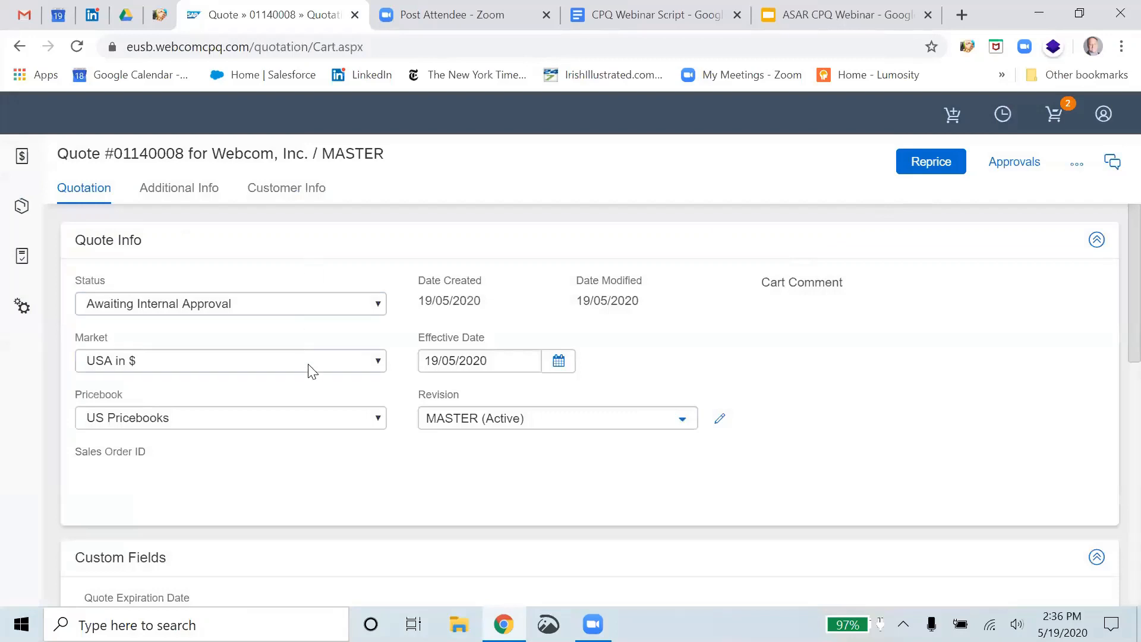
Review quote 01140008's Awaiting Internal Approval status and 30% Level - Essentials discount
scroll(731, 404, down, 3)
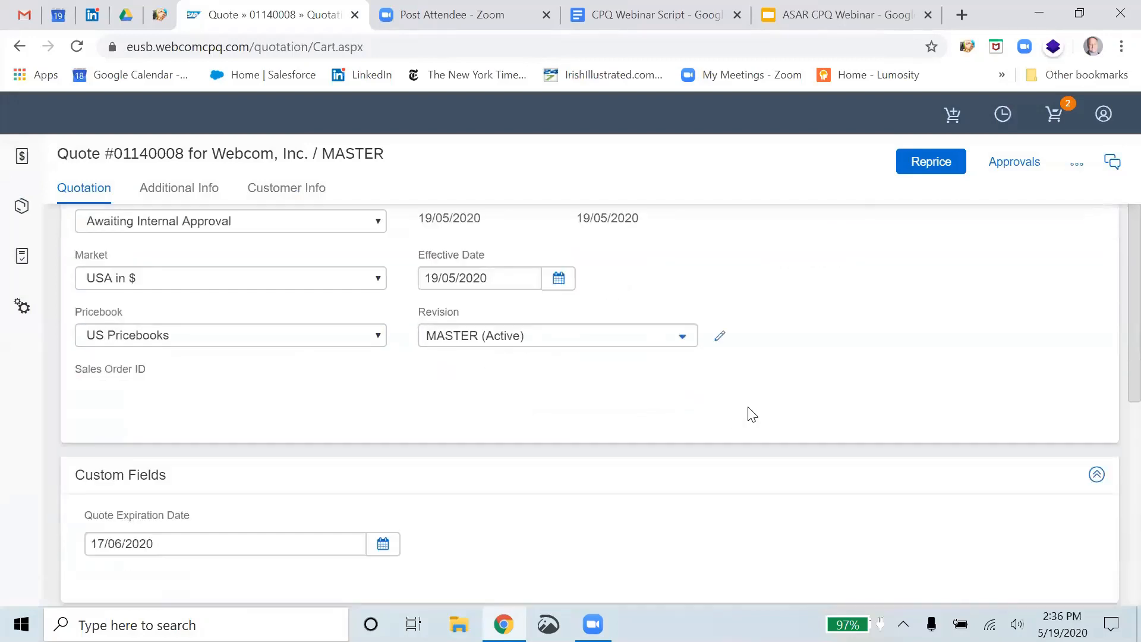
scroll(752, 414, down, 5)
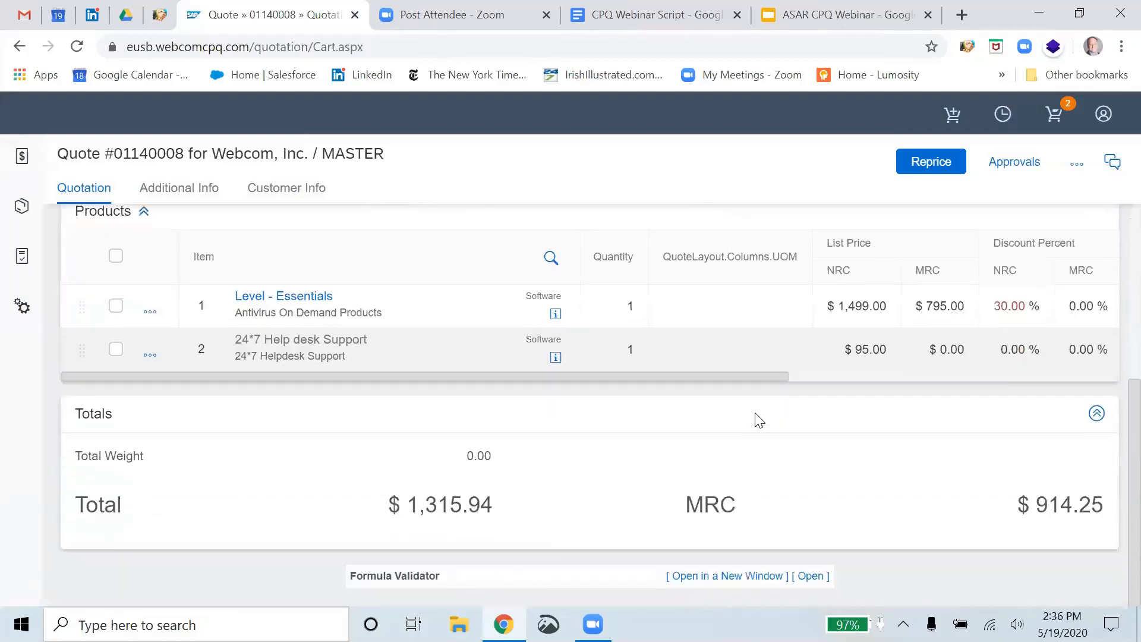
scroll(749, 464, up, 8)
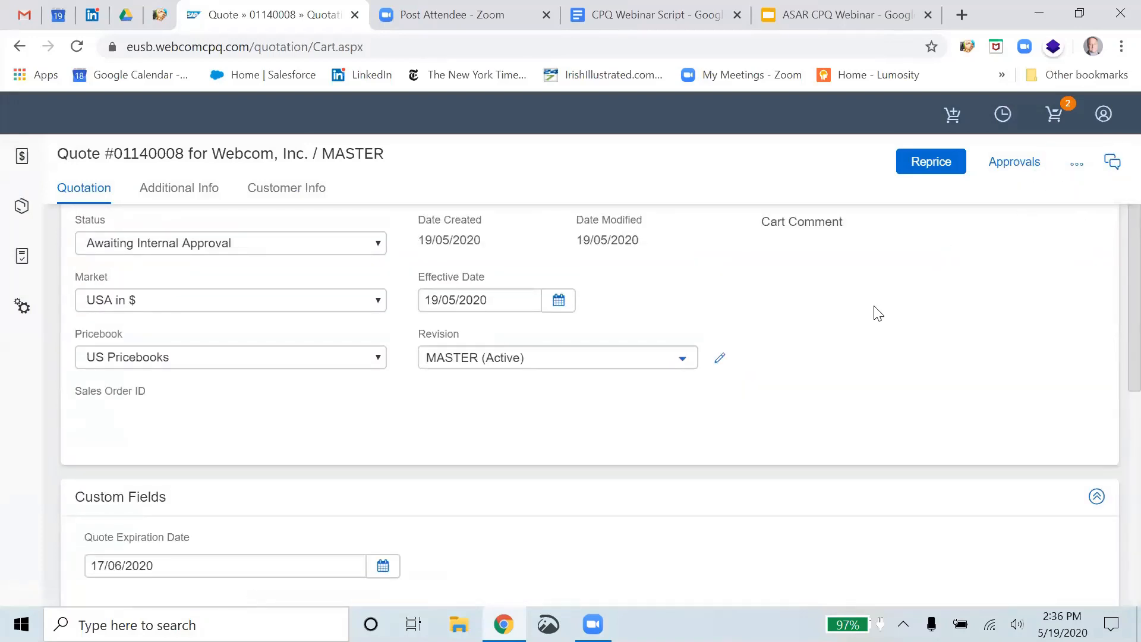
scroll(868, 321, down, 5)
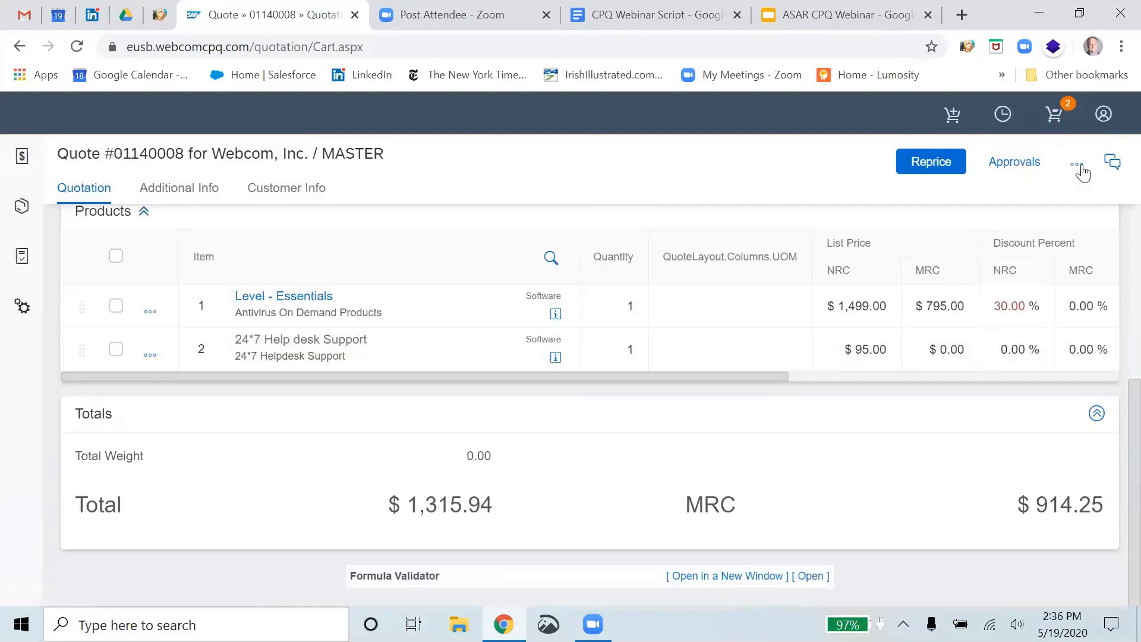
click(1078, 163)
Approve the Exceeded Discount rule with the comment 'Beat Salesforce'
click(1014, 162)
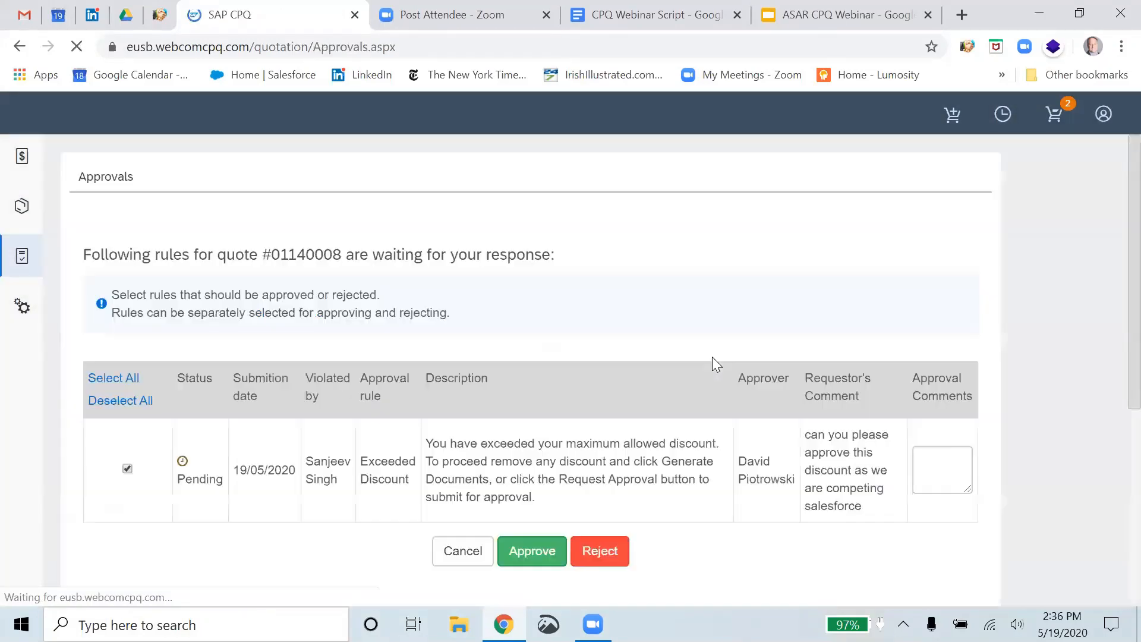
click(938, 452)
text(Beat)
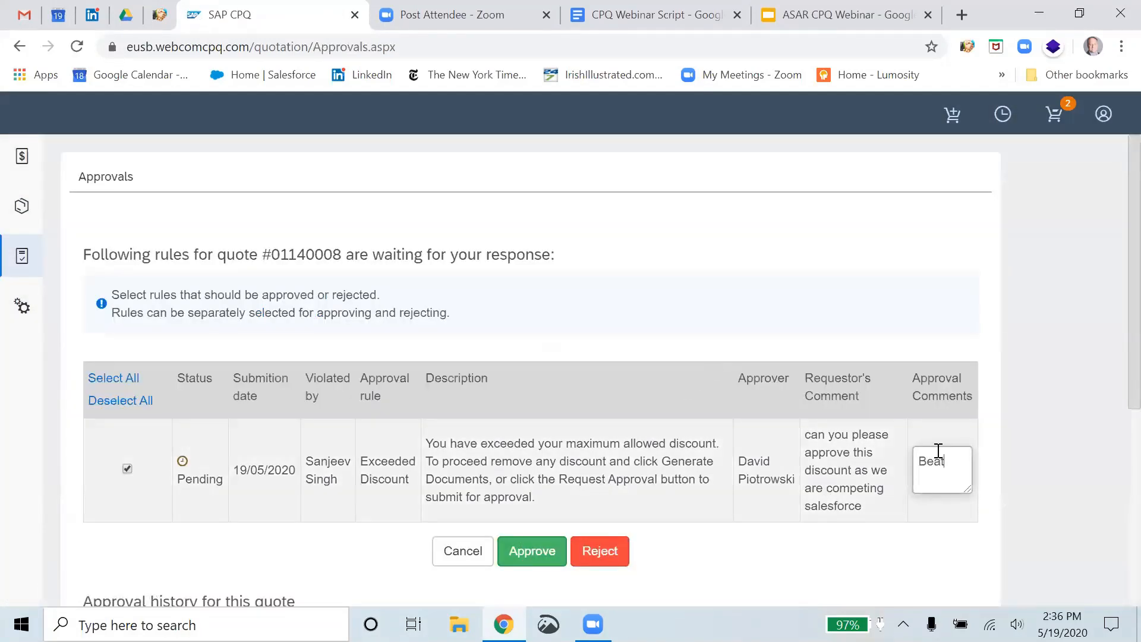
text( Salesforce)
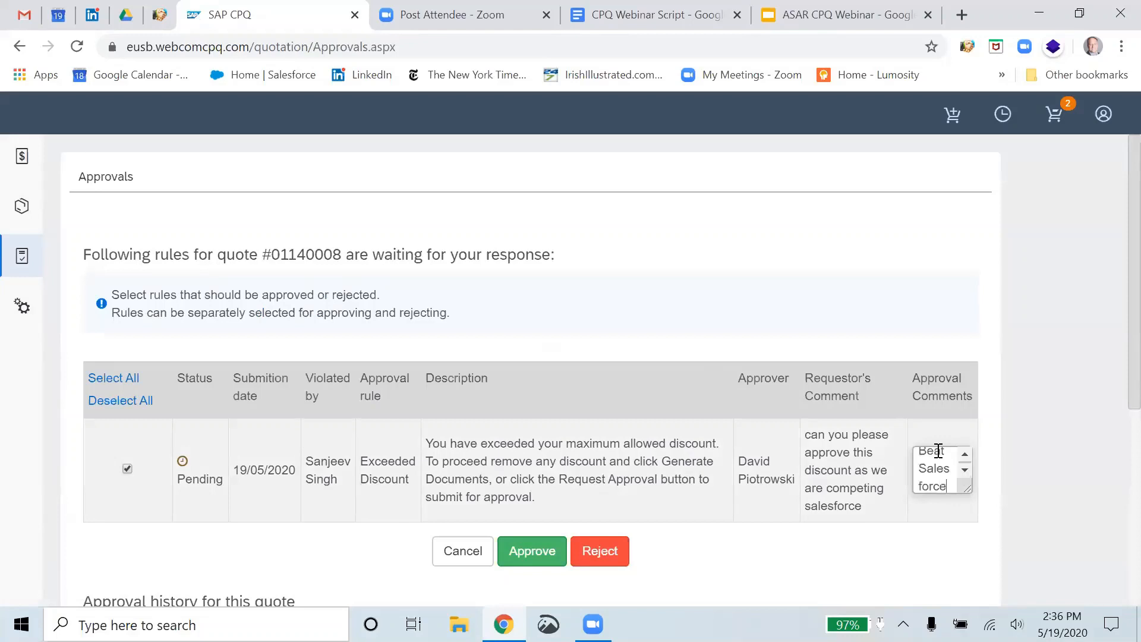
click(547, 552)
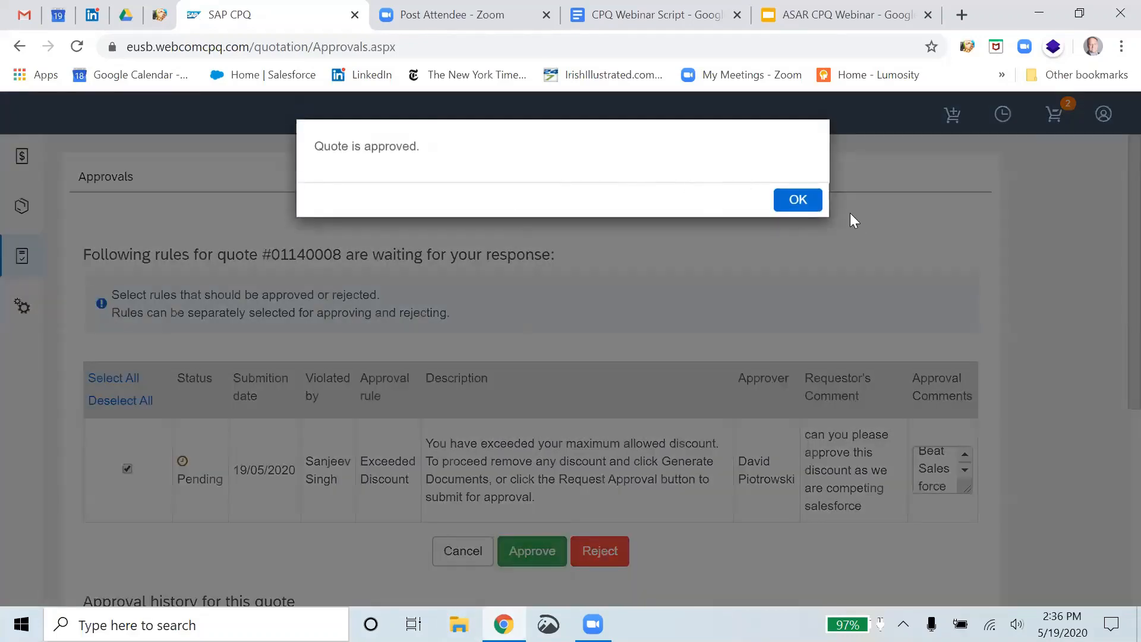
Dismiss the 'Quote is approved' confirmation and switch back to the Gmail window
click(803, 201)
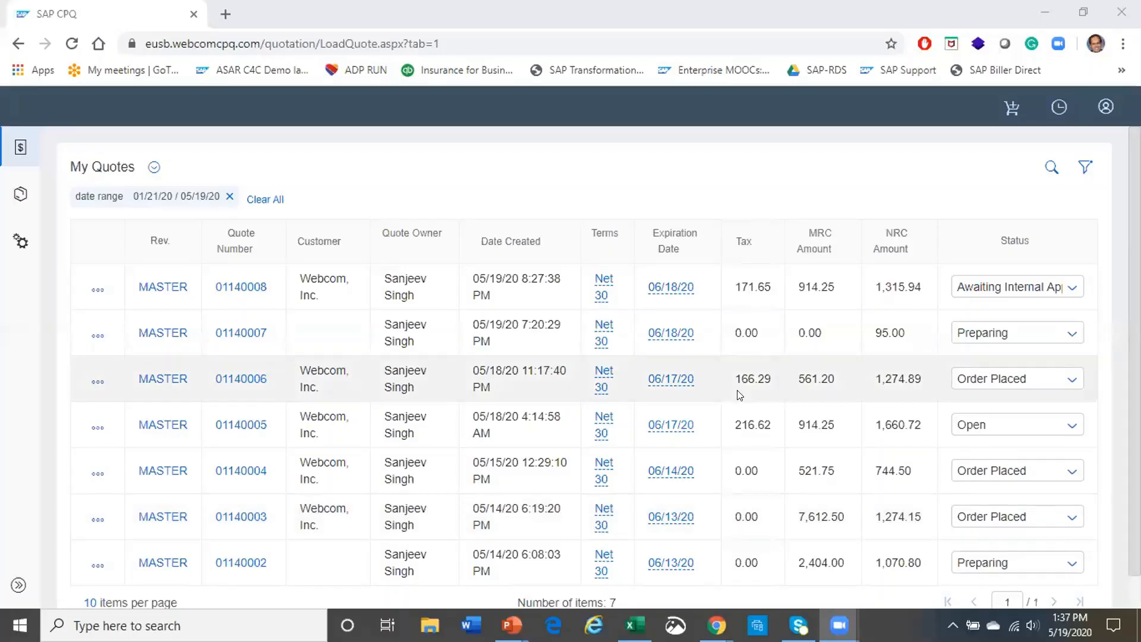
mouse_move(717, 626)
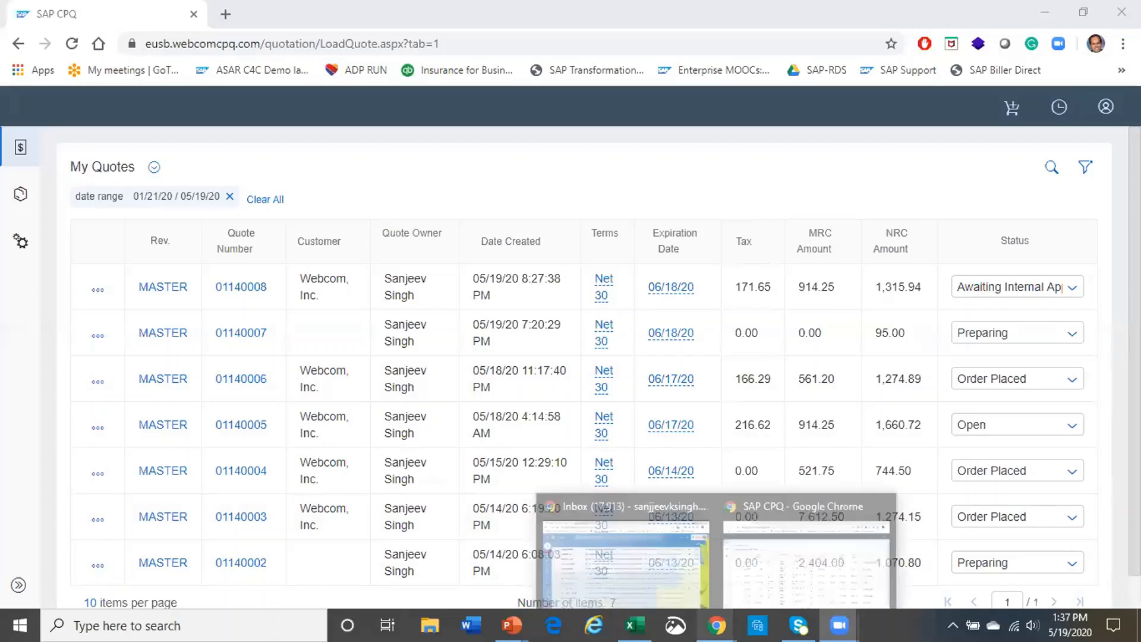
click(642, 573)
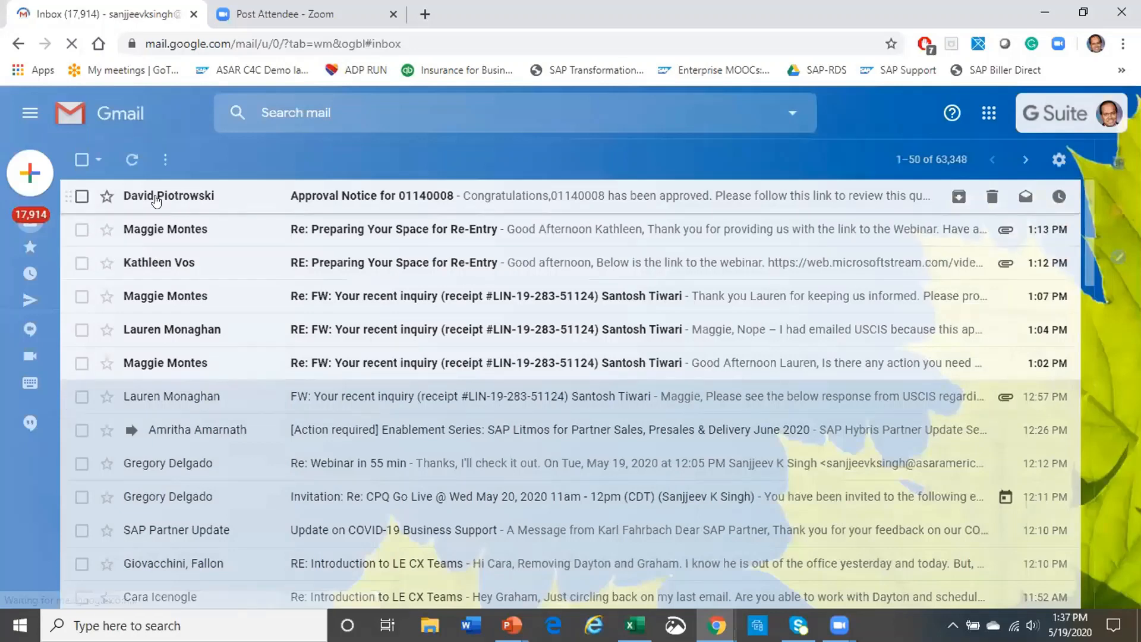
Read the 01140008 Approval Notice email and follow its link to the now-Approved quote
click(365, 197)
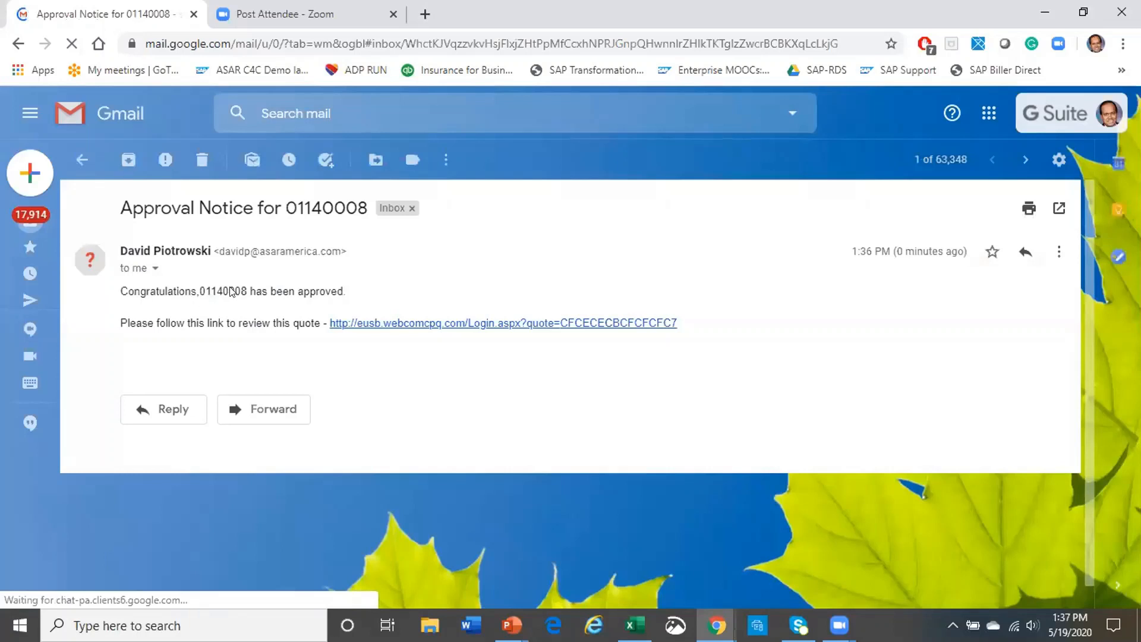
click(448, 324)
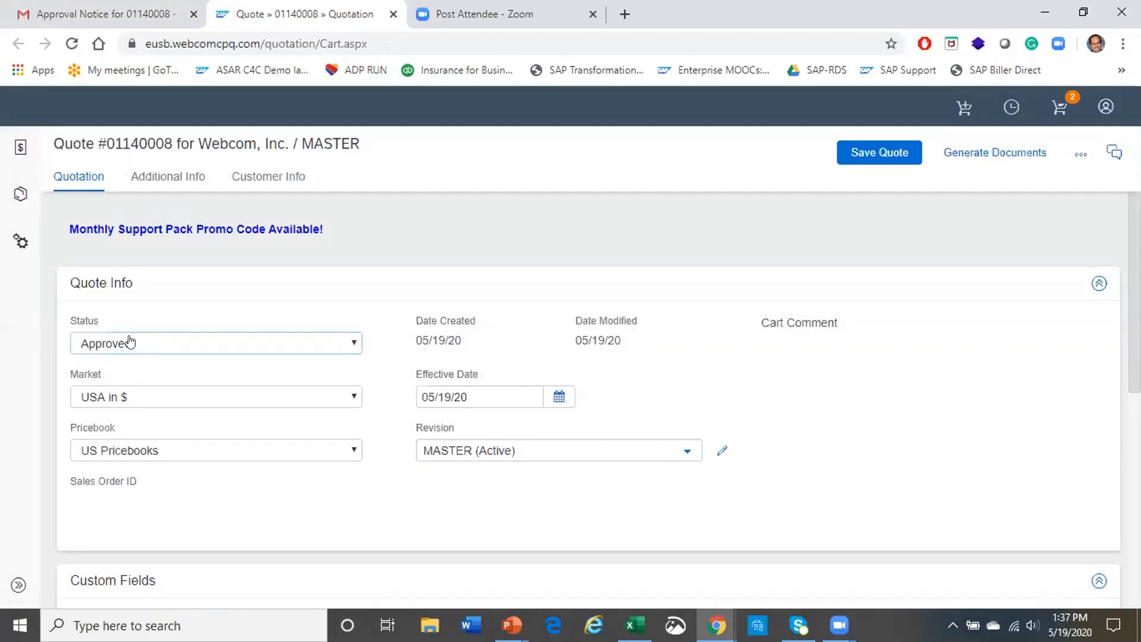
scroll(678, 369, down, 6)
scroll(675, 377, up, 6)
scroll(660, 404, down, 6)
scroll(880, 434, up, 6)
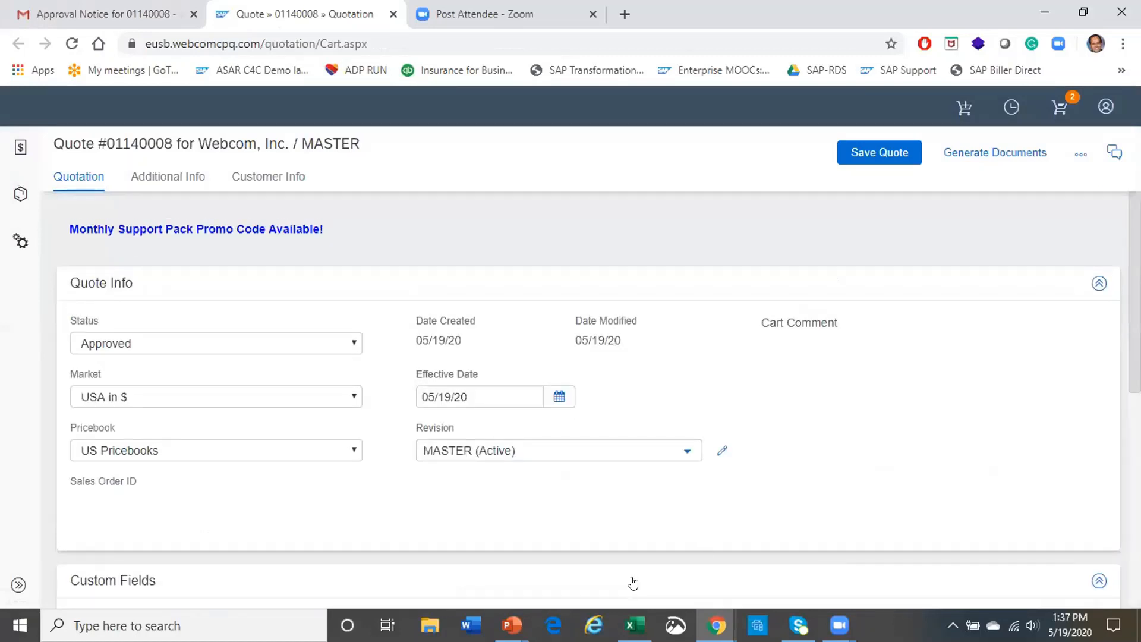
mouse_move(511, 624)
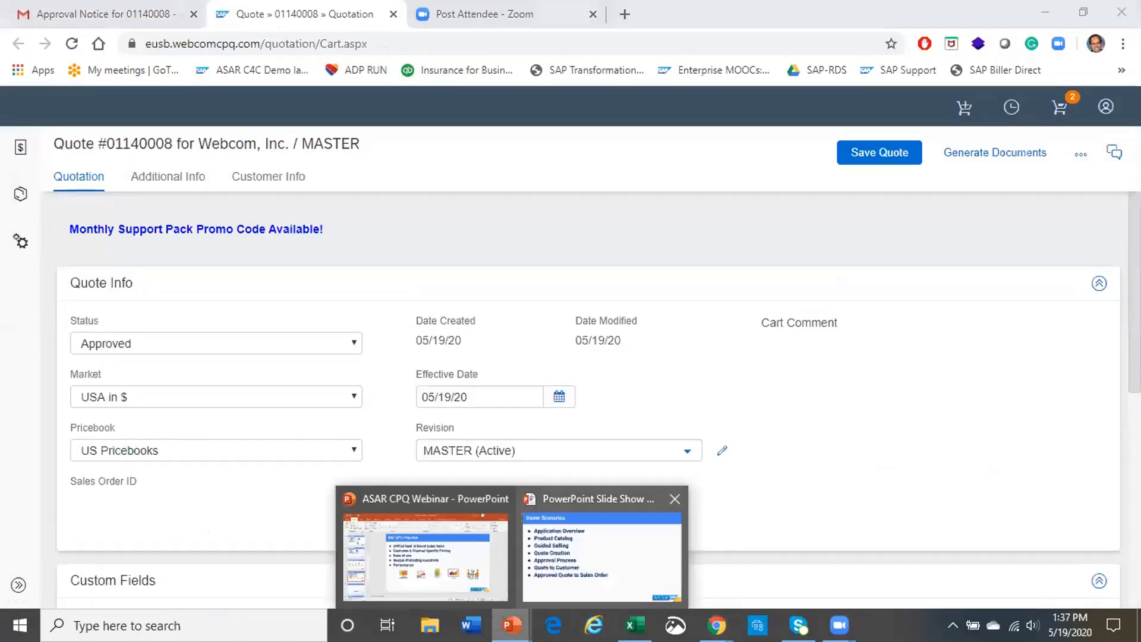
click(598, 550)
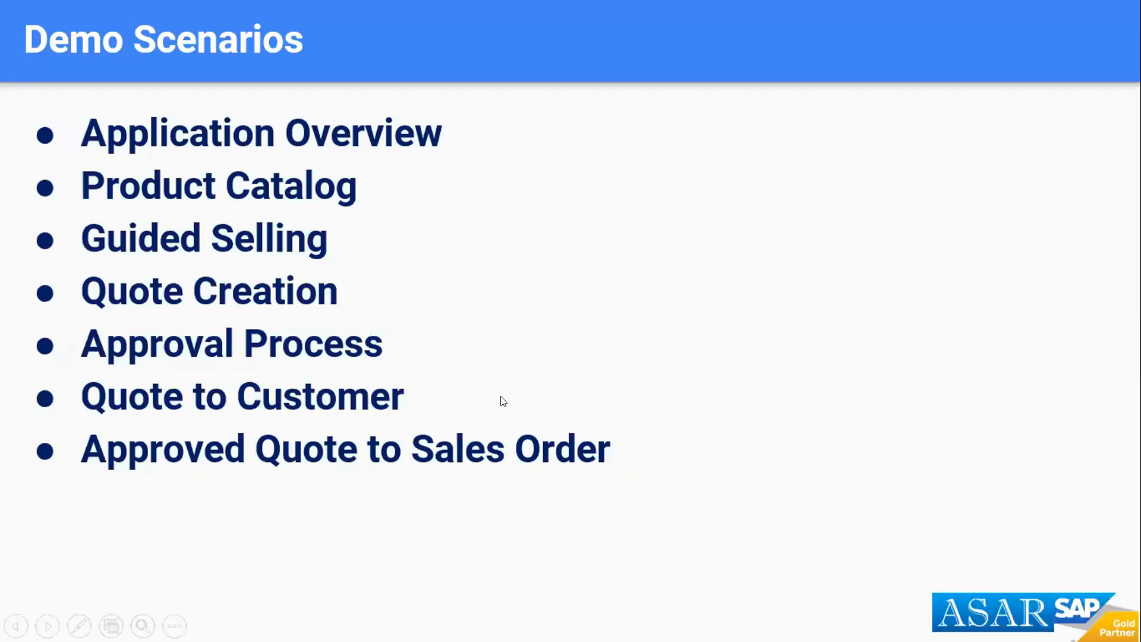
Leave the Demo Scenarios slide and return to the approved Webcom quote 01140008 in Chrome
key(alt+Tab)
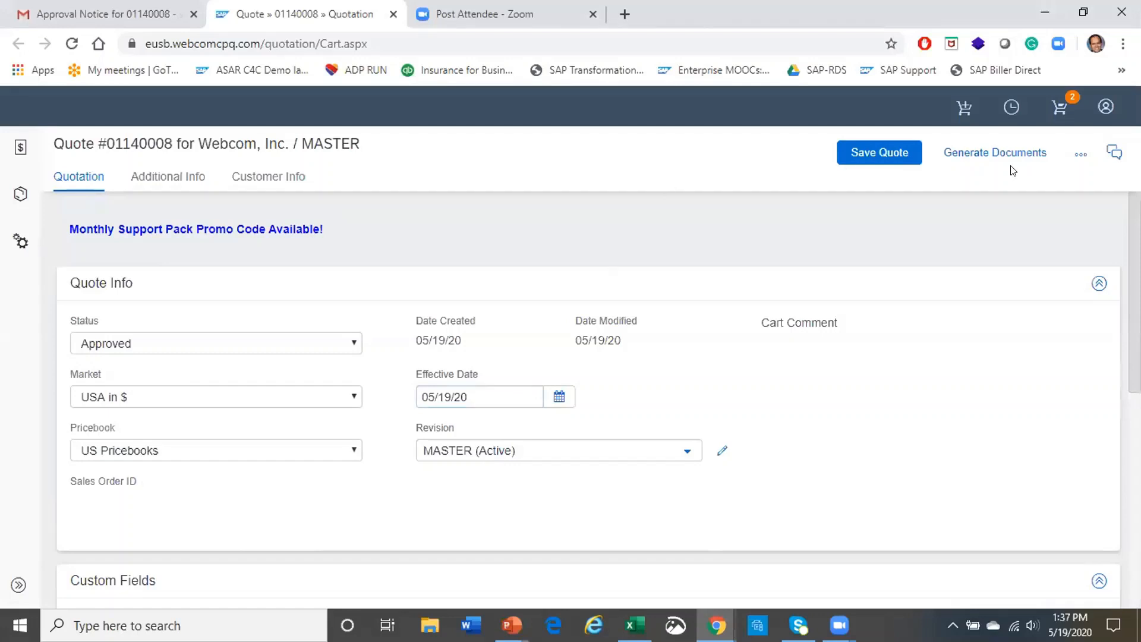
Open Generate Documents for quote 01140008 to list the Demo Quote, Purchase Order, Proposal and Quote templates
click(980, 153)
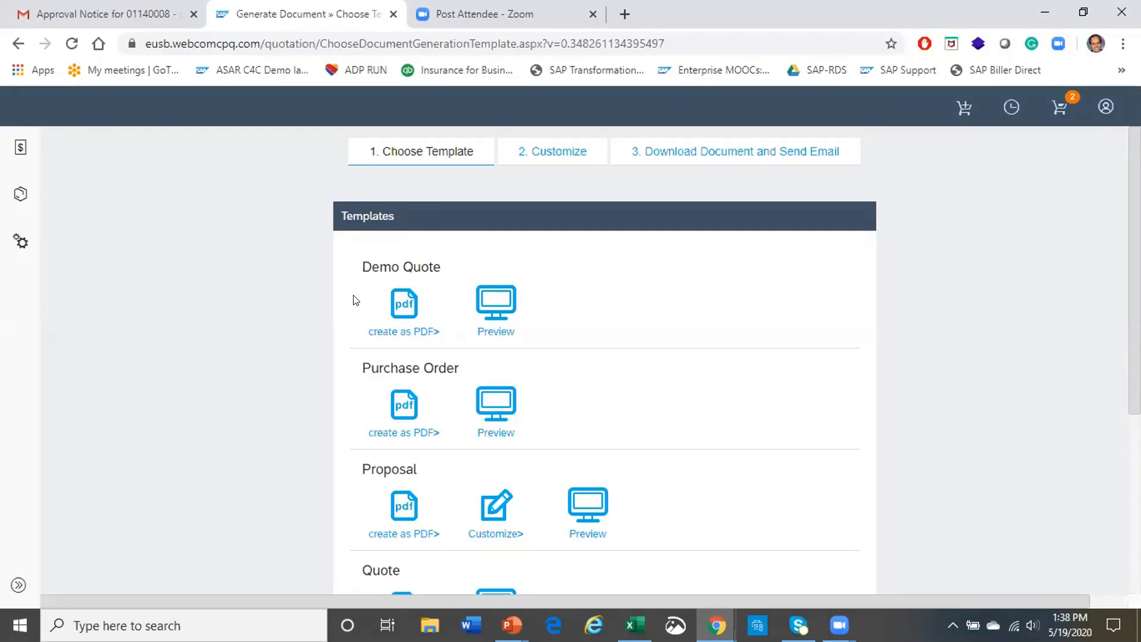
Create the proposal as a PDF, add an extra To recipient, send it, and download 01140008-1.pdf
click(421, 331)
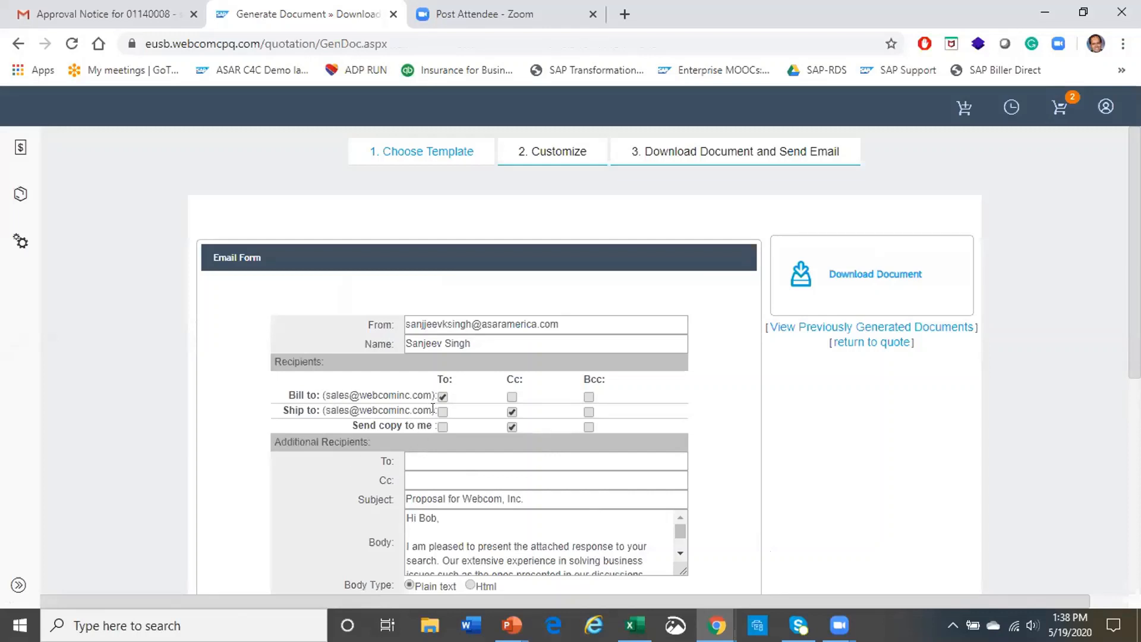
click(427, 462)
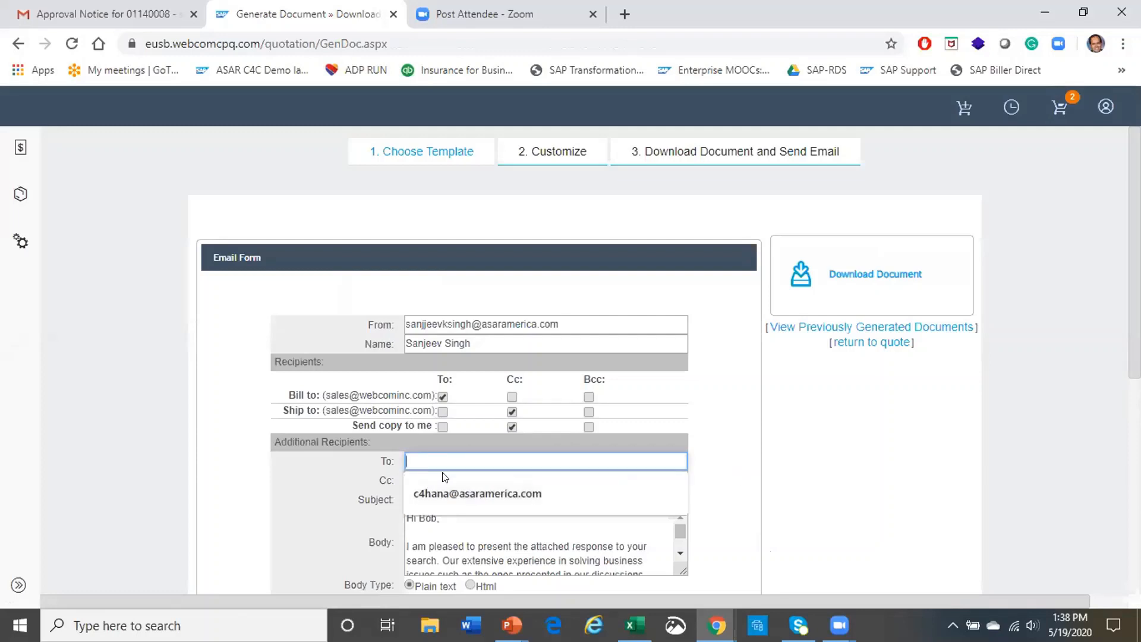
click(447, 494)
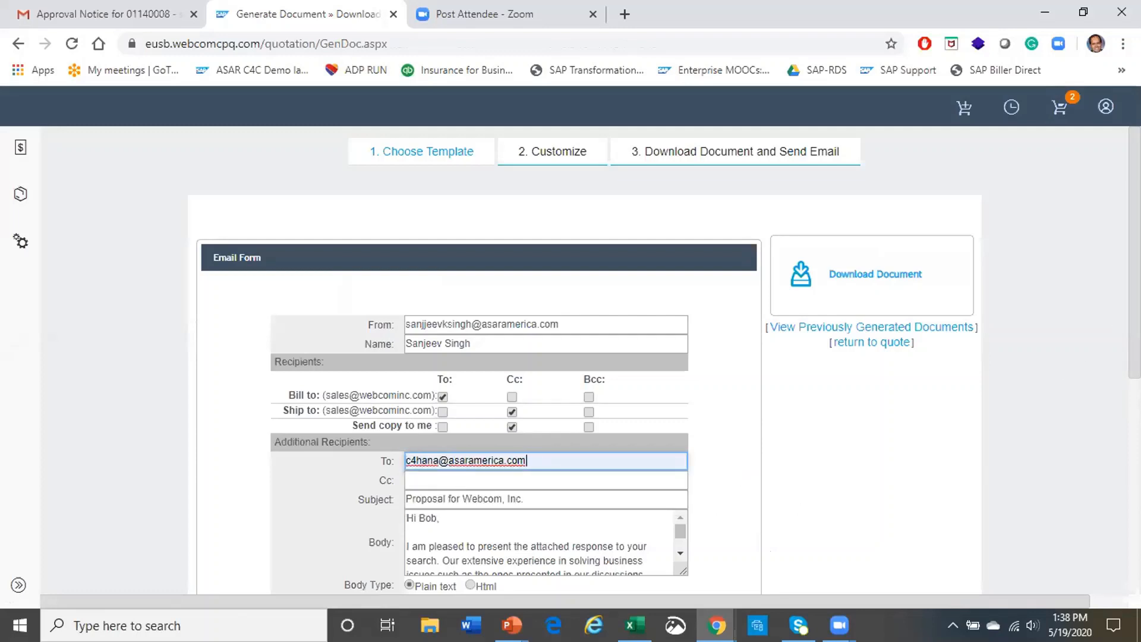
scroll(951, 452, down, 2)
drag(682, 419, 681, 417)
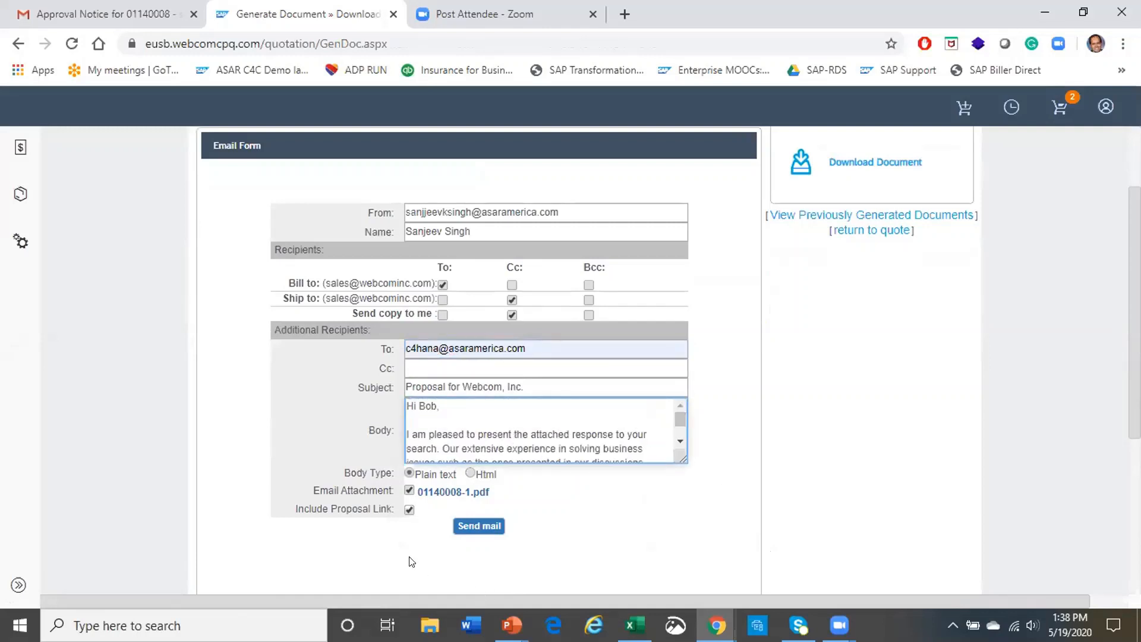
click(479, 526)
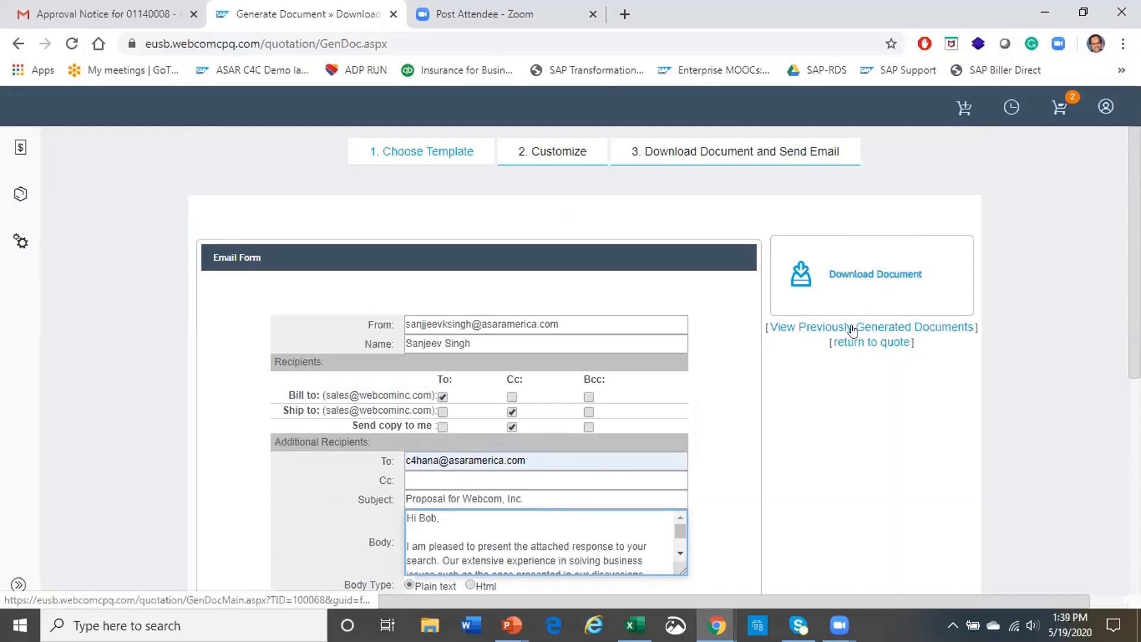
click(861, 275)
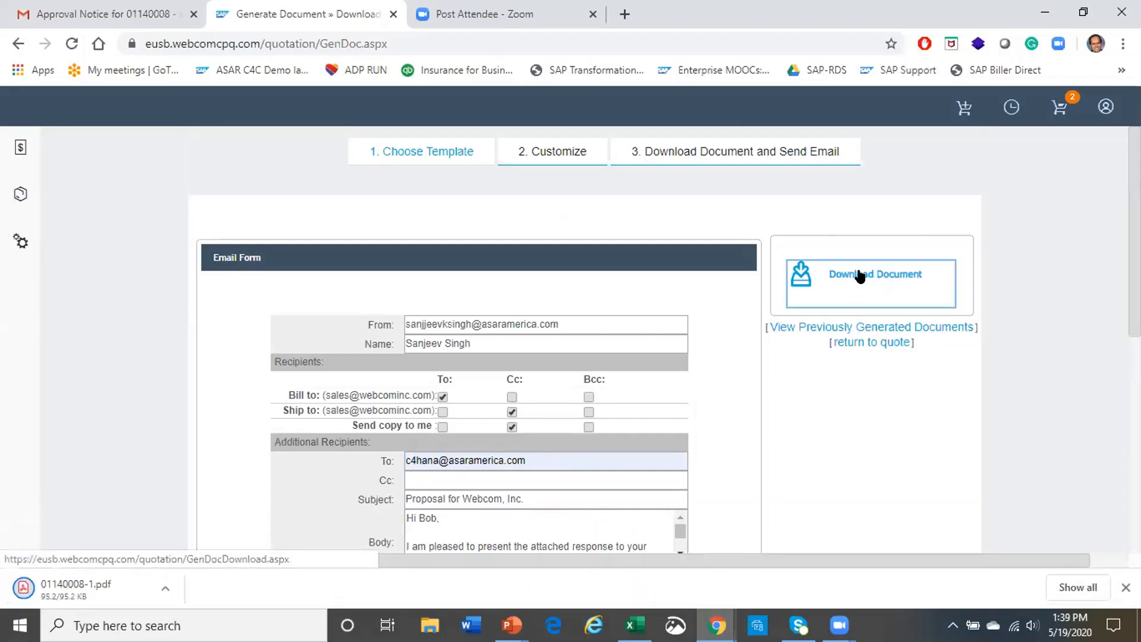
Open the downloaded 01140008-1.pdf and read through its five pages of startup and ongoing costs
click(43, 582)
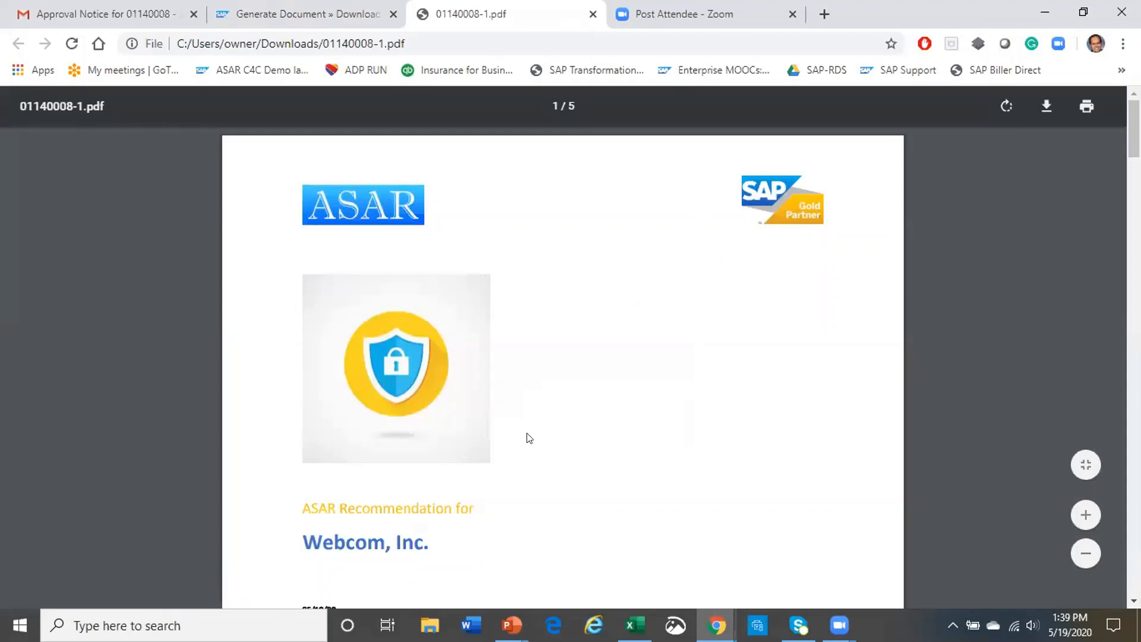
scroll(494, 387, down, 10)
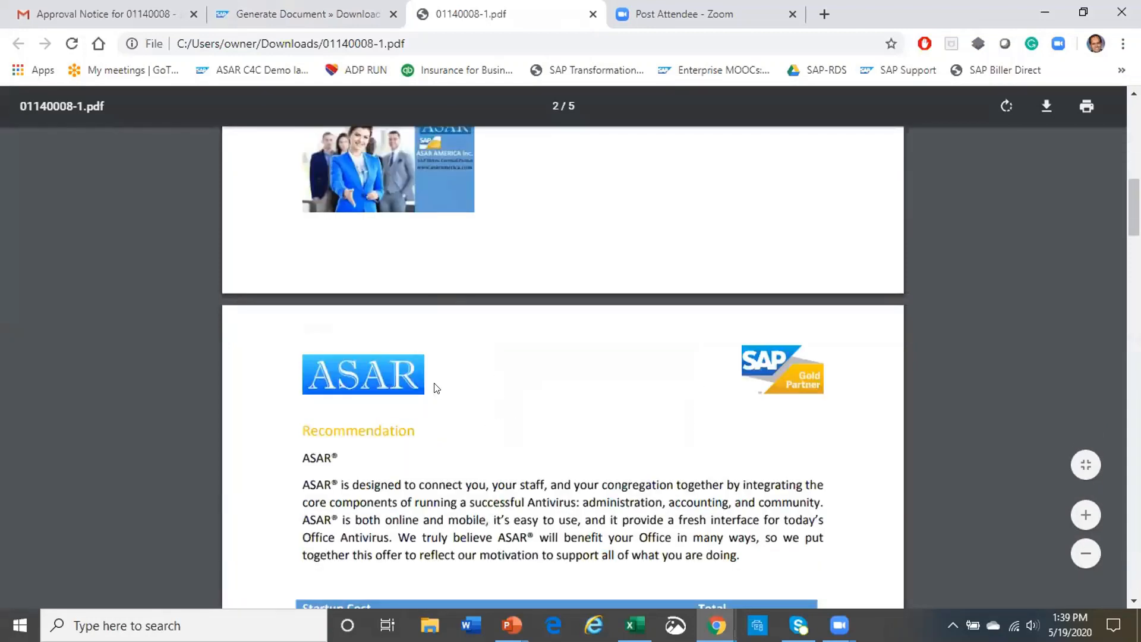
scroll(492, 426, down, 13)
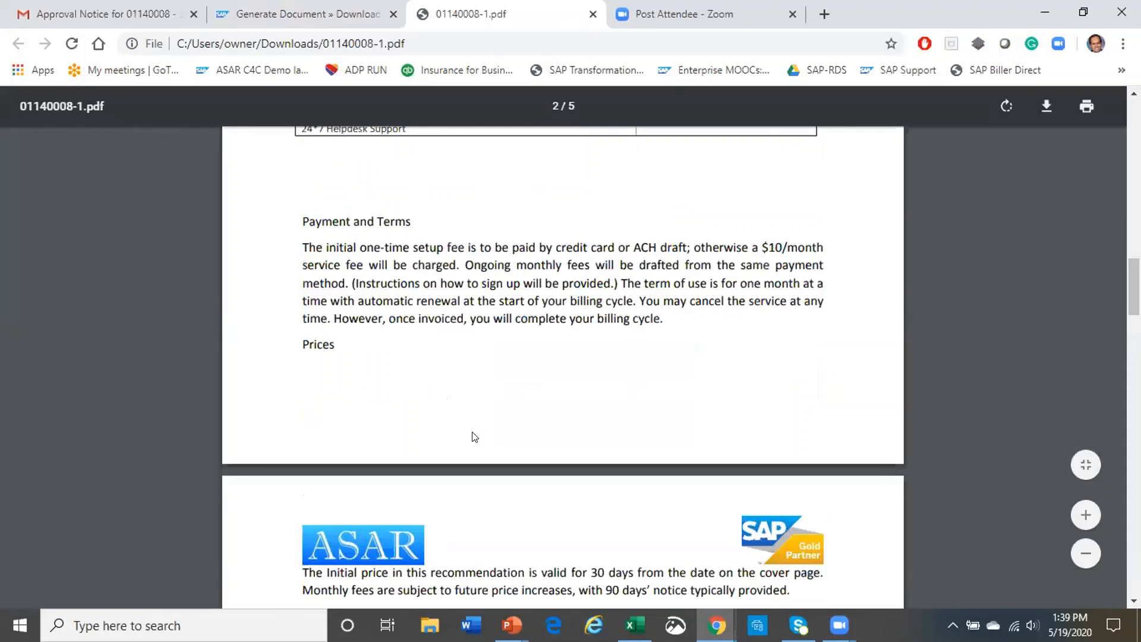
scroll(487, 428, up, 6)
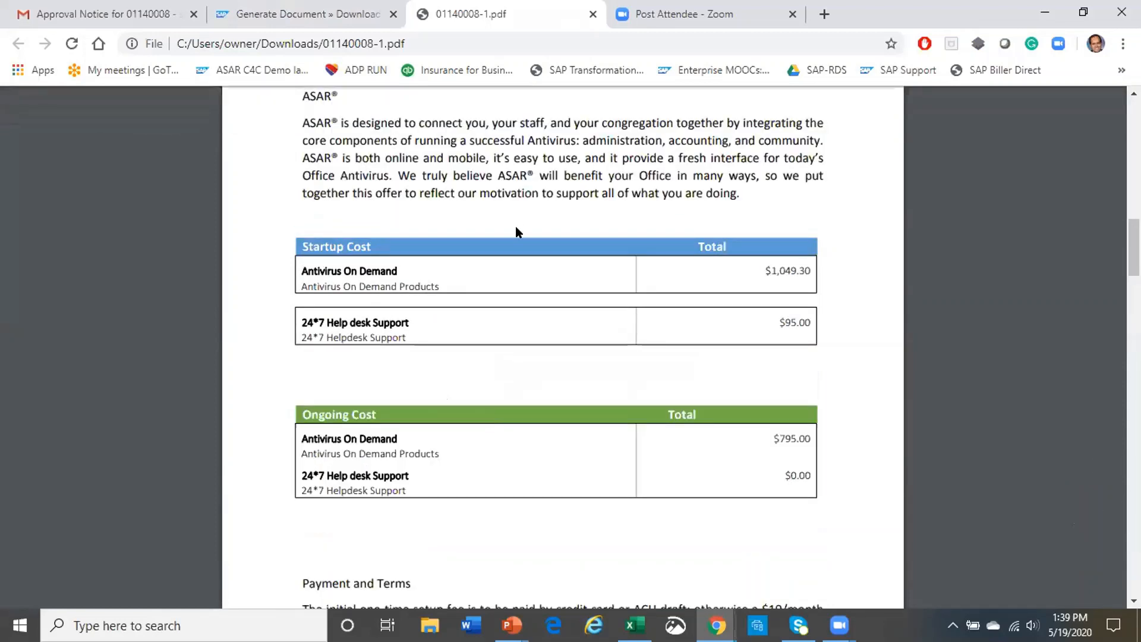
scroll(714, 348, down, 6)
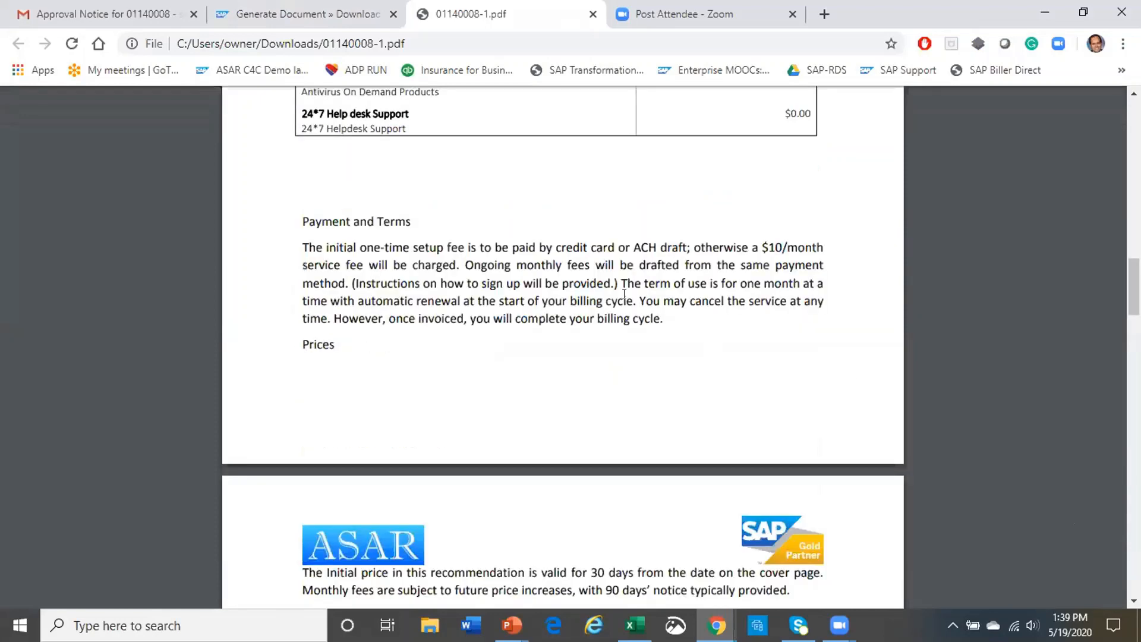
scroll(593, 341, down, 15)
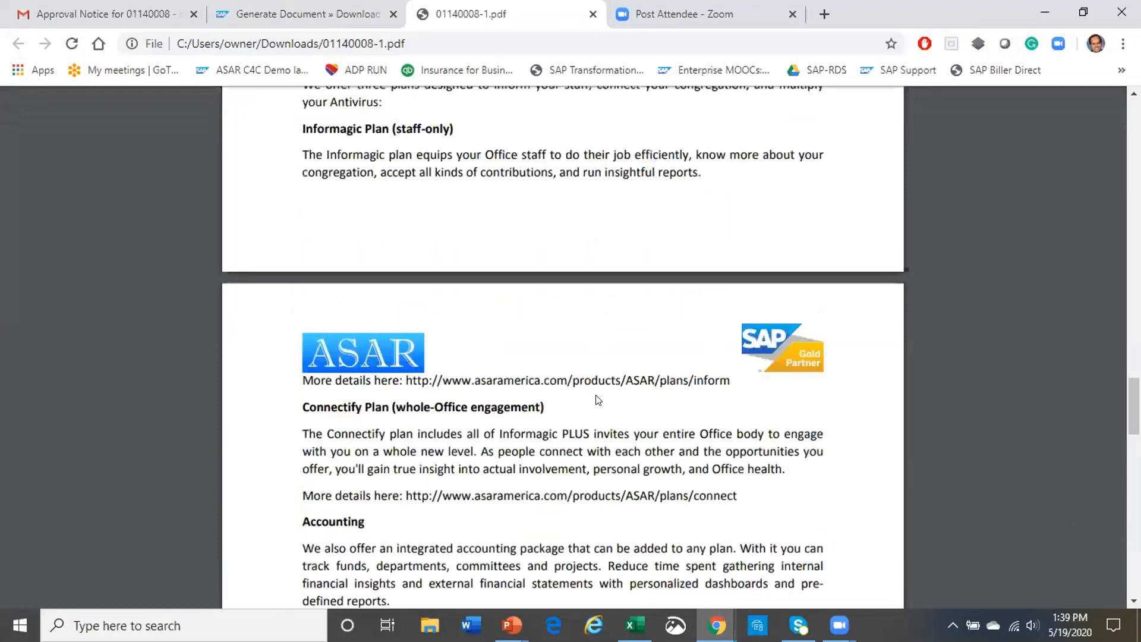
scroll(620, 392, down, 6)
scroll(621, 404, down, 5)
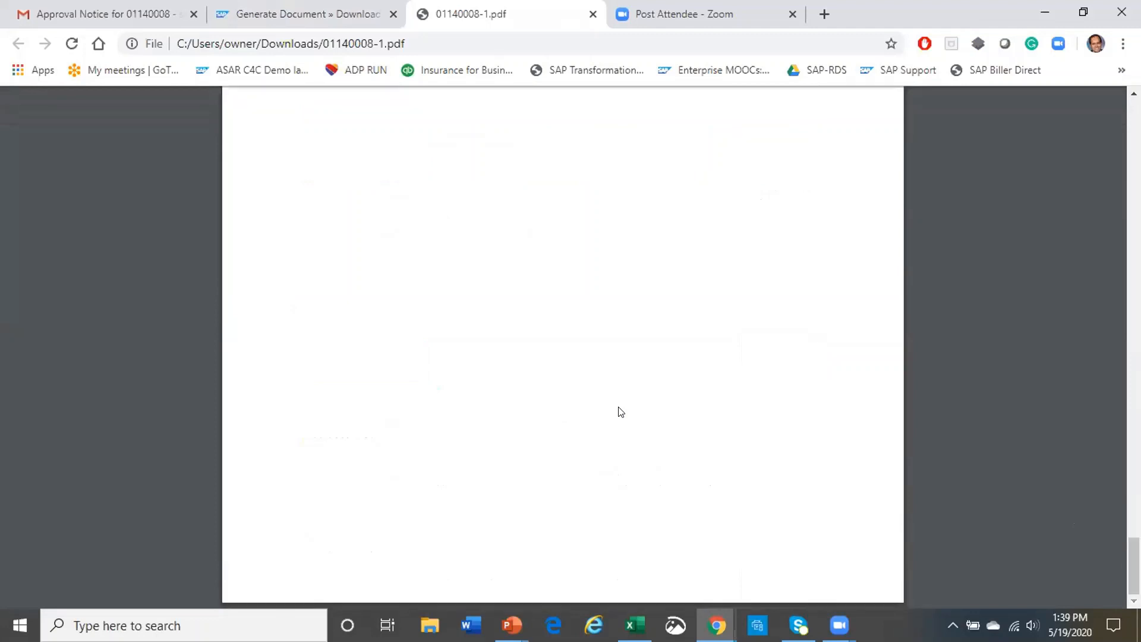
scroll(621, 392, up, 3)
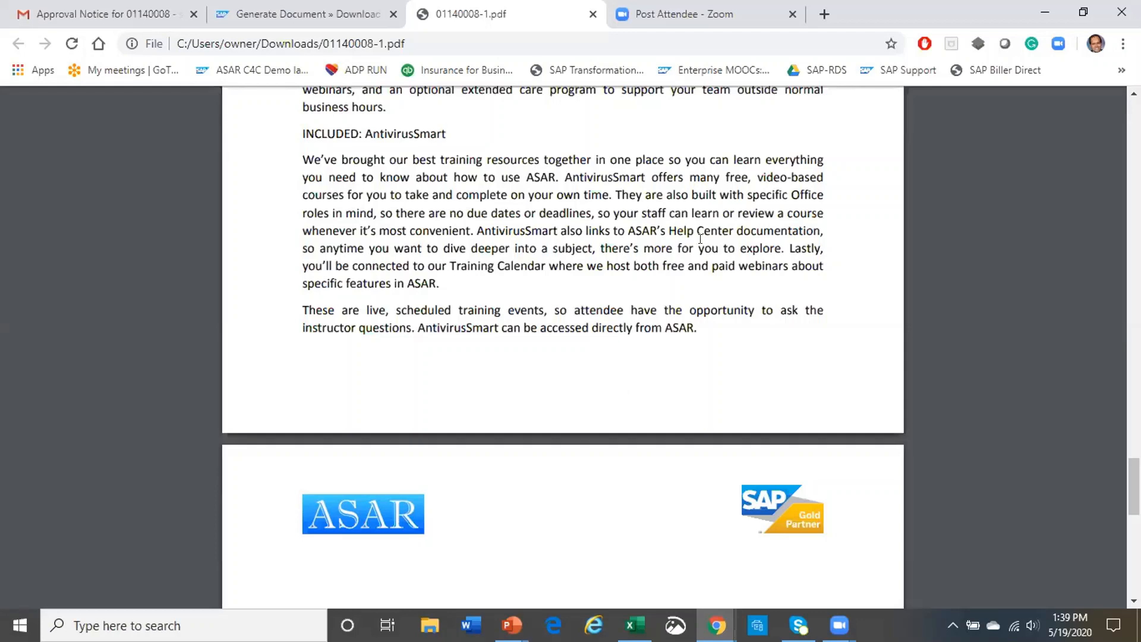
Close the PDF tab and send the Webcom proposal email with 01140008-1.pdf attached
key(ctrl+w)
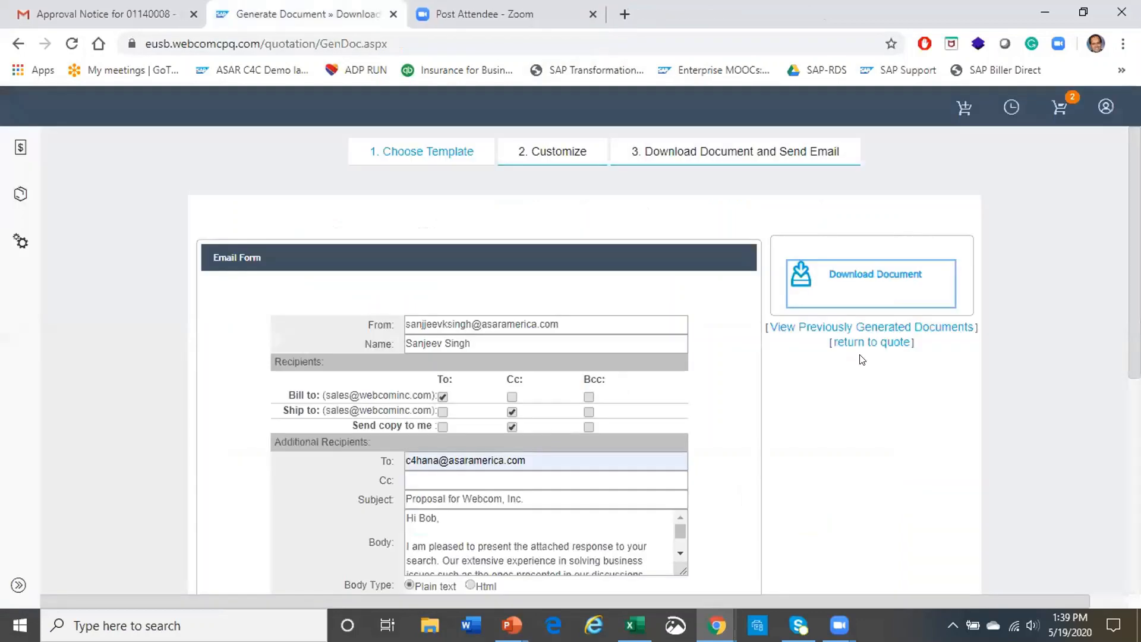
scroll(835, 438, down, 5)
scroll(736, 405, up, 5)
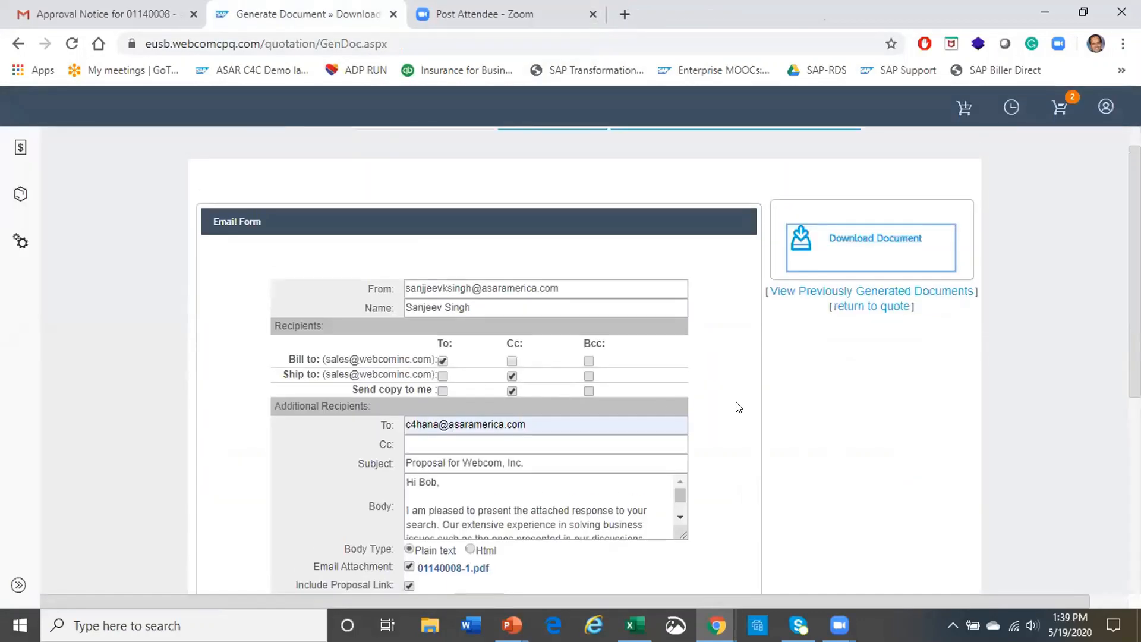
scroll(672, 367, down, 5)
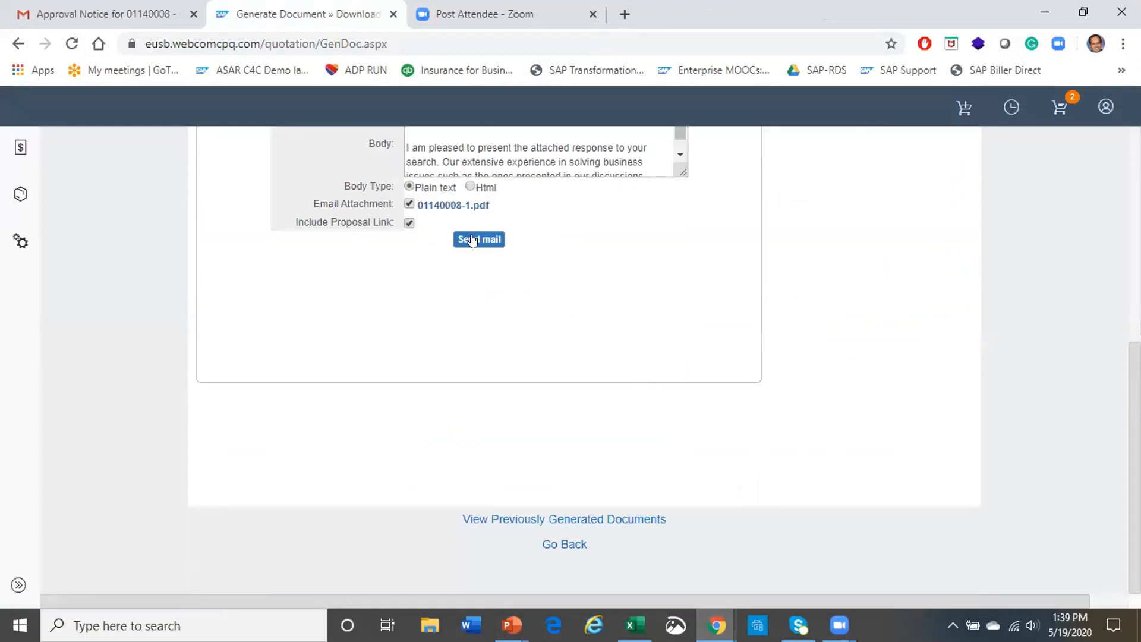
scroll(425, 304, up, 3)
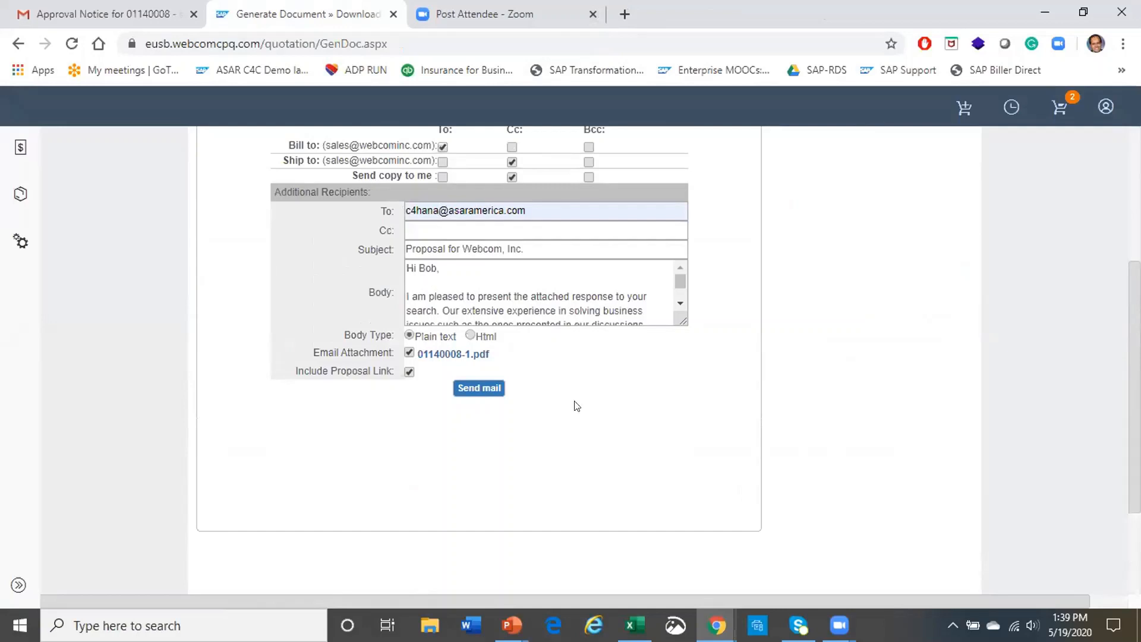
click(485, 393)
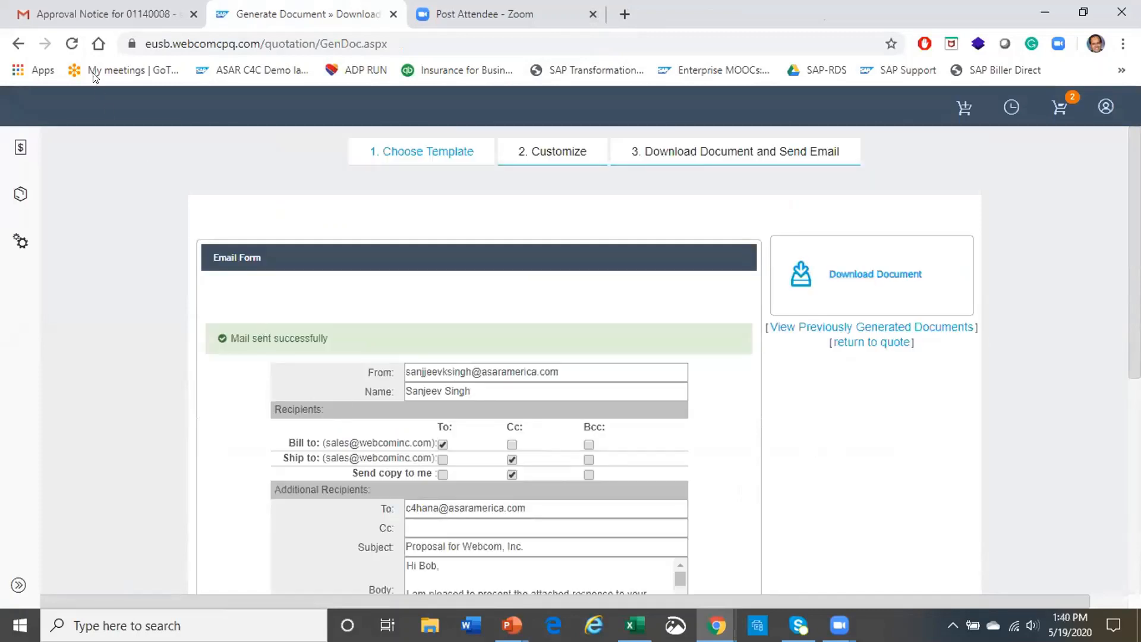
In Gmail, open the Proposal for Webcom, Inc. email, mark it safe, and check its 01140008-1.pdf attachment
click(84, 14)
mouse_move(17, 224)
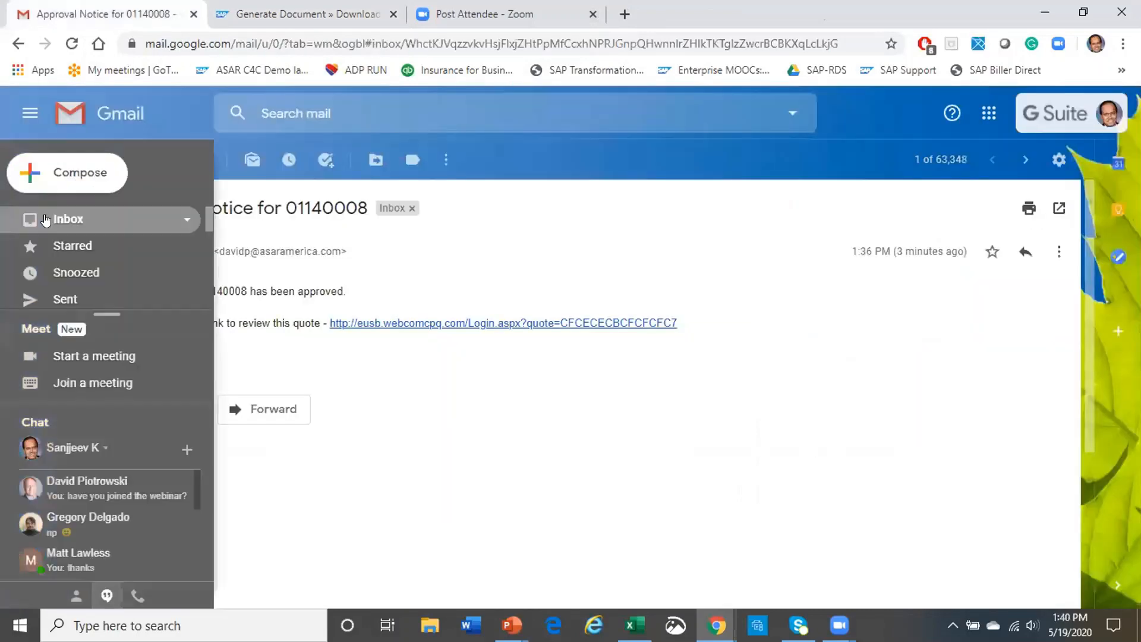
click(76, 221)
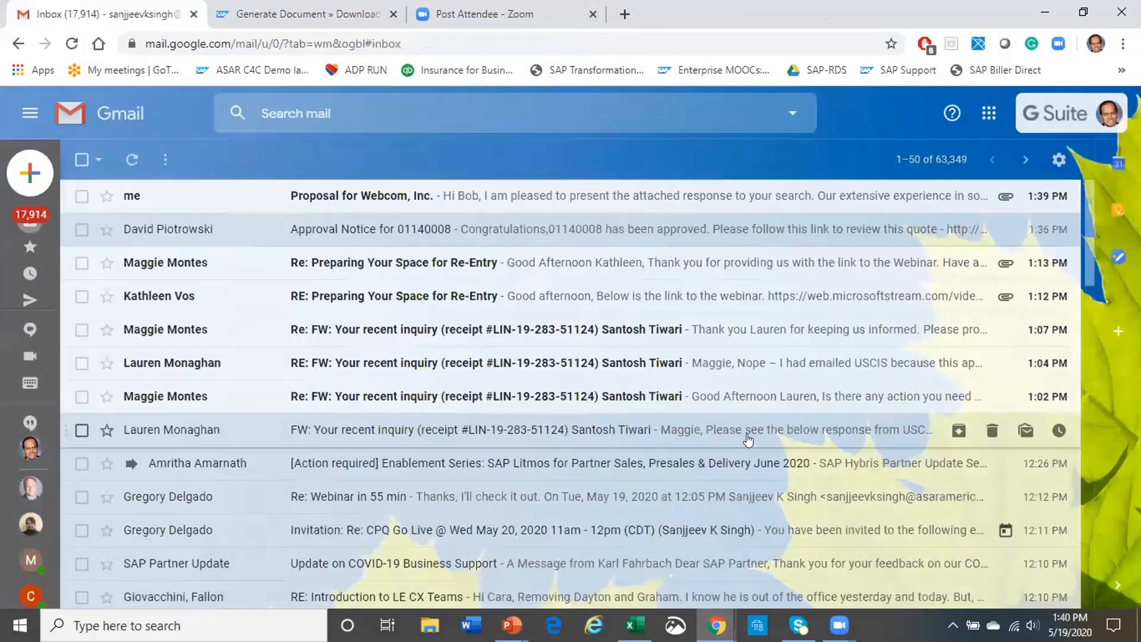
click(368, 195)
click(309, 403)
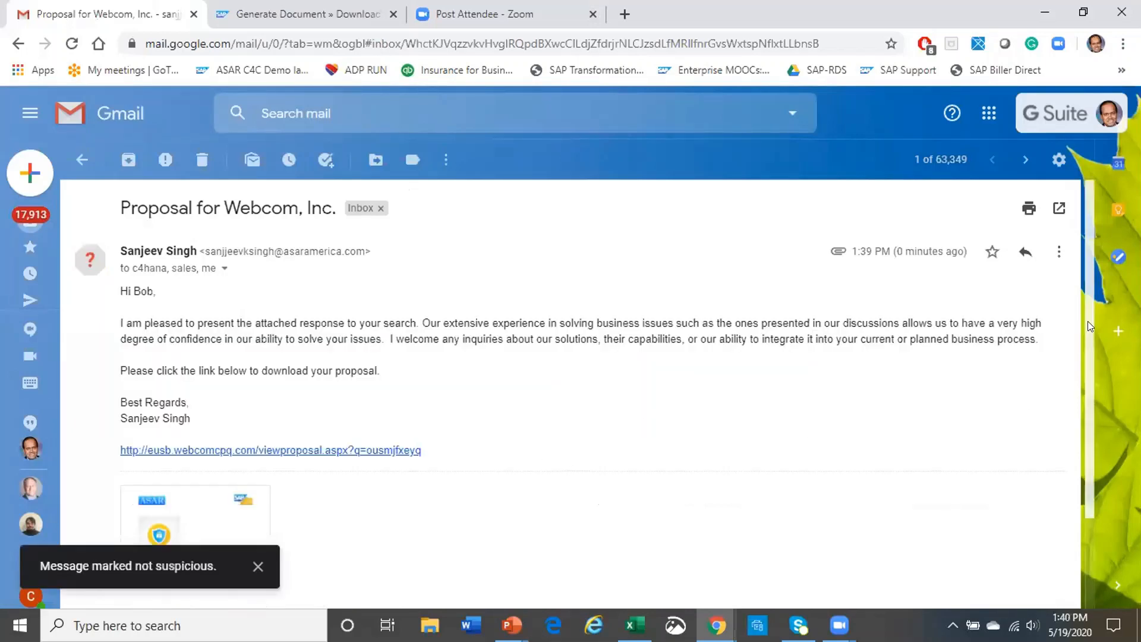
scroll(1089, 315, down, 2)
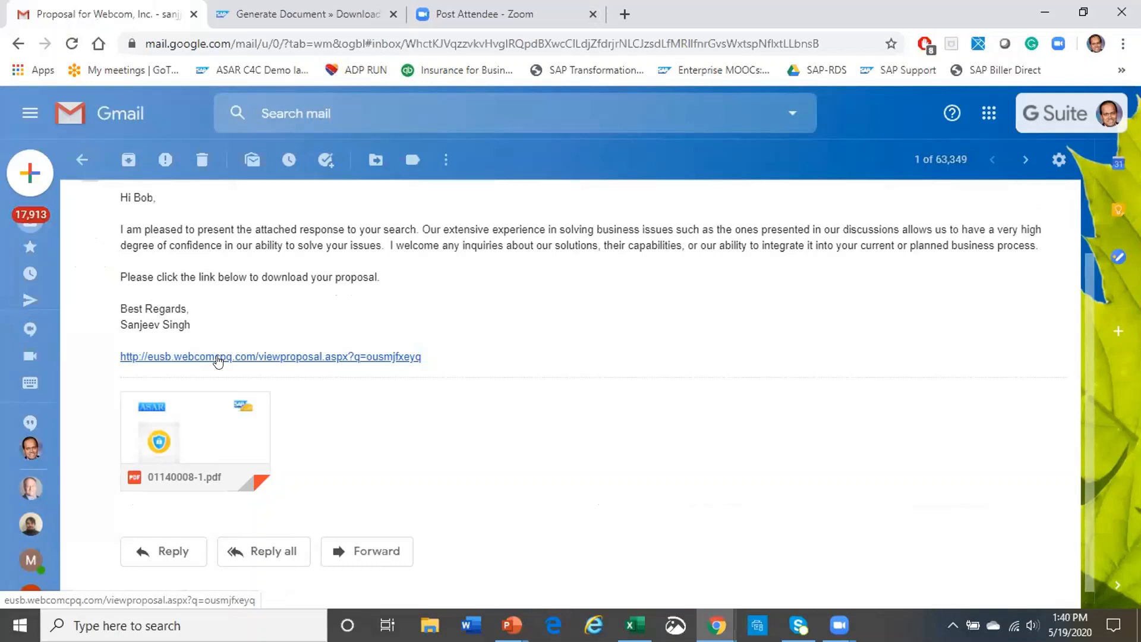
click(312, 20)
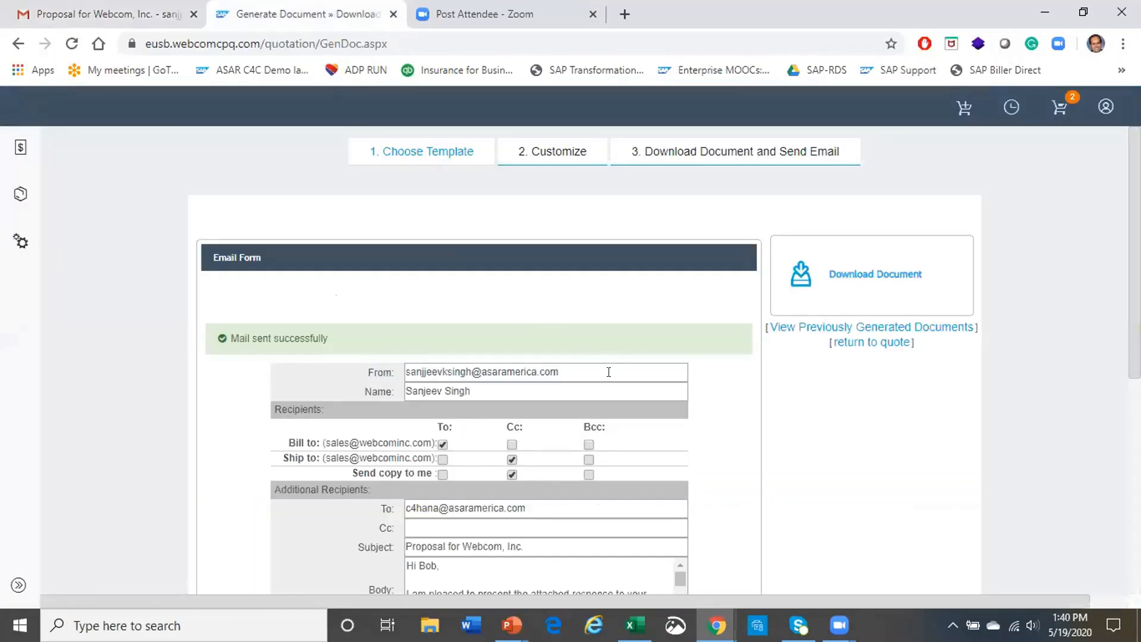
scroll(612, 426, down, 6)
scroll(610, 426, up, 5)
scroll(611, 426, up, 1)
scroll(713, 524, down, 7)
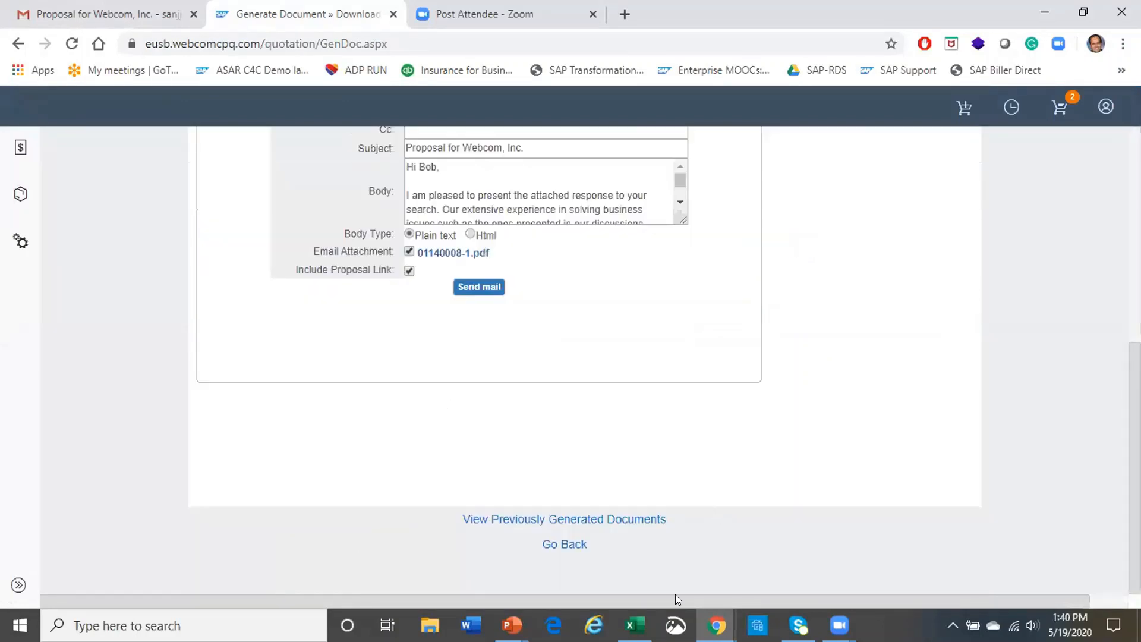
mouse_move(512, 625)
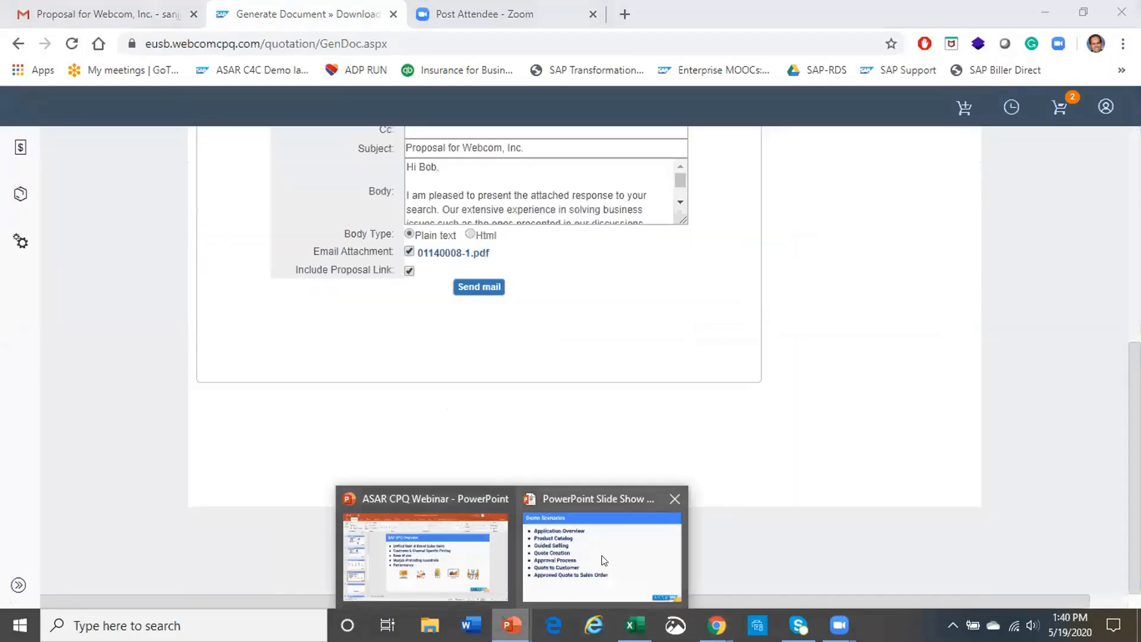
click(601, 559)
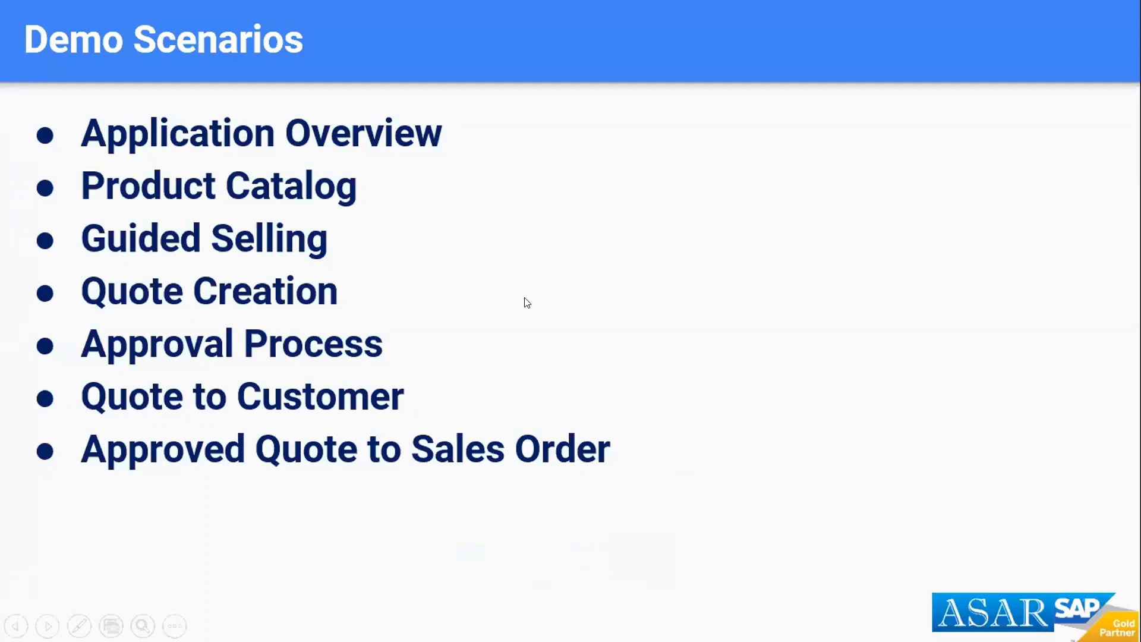
key(alt+Tab)
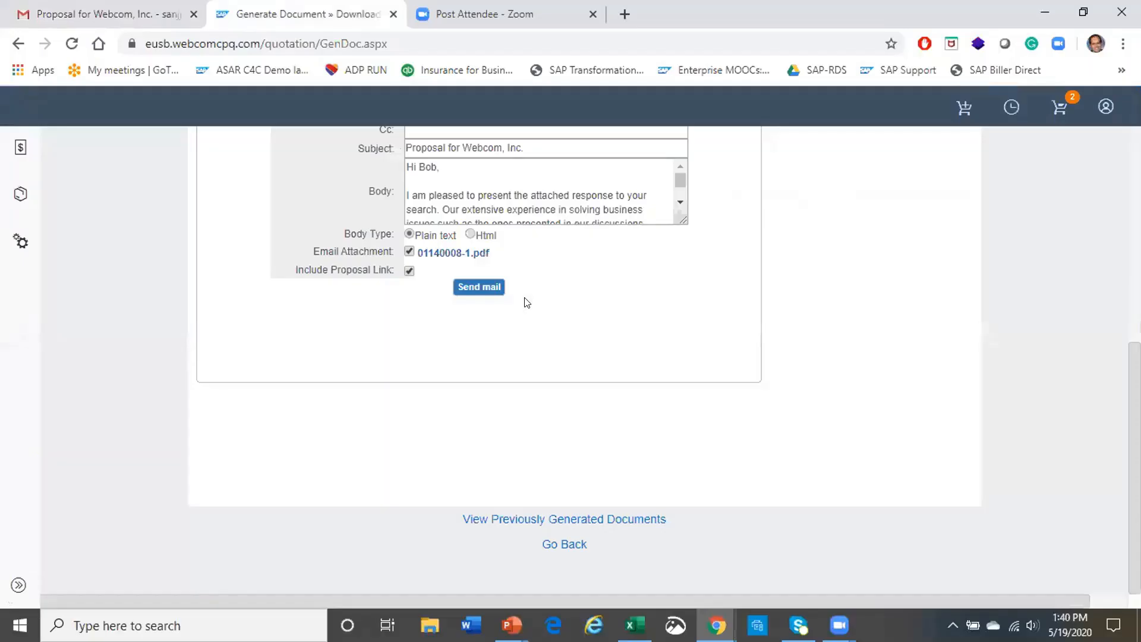
Reopen quote 01140008 from the My Quotes list
click(20, 147)
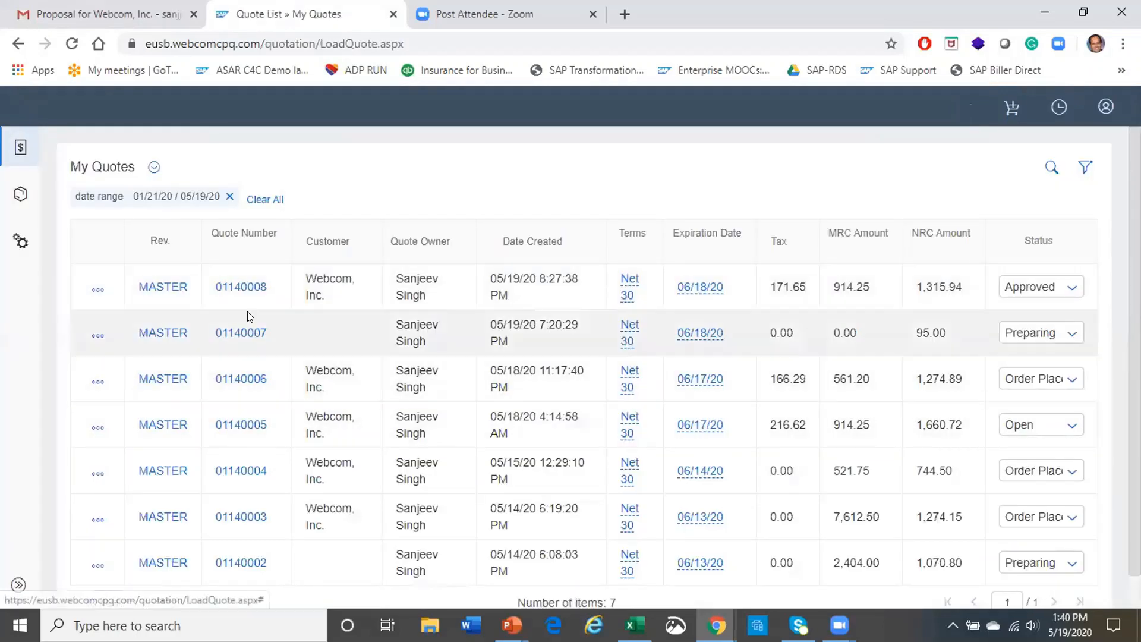
click(236, 286)
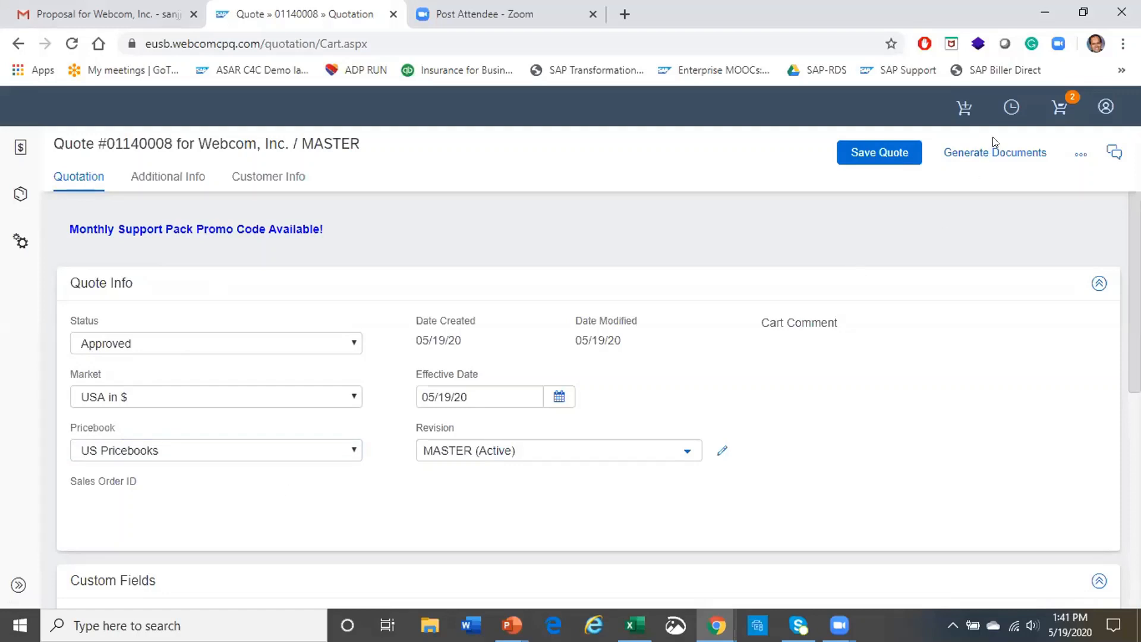
Place and confirm the order for quote 01140008, then go back to the quote list and Gmail
click(1081, 154)
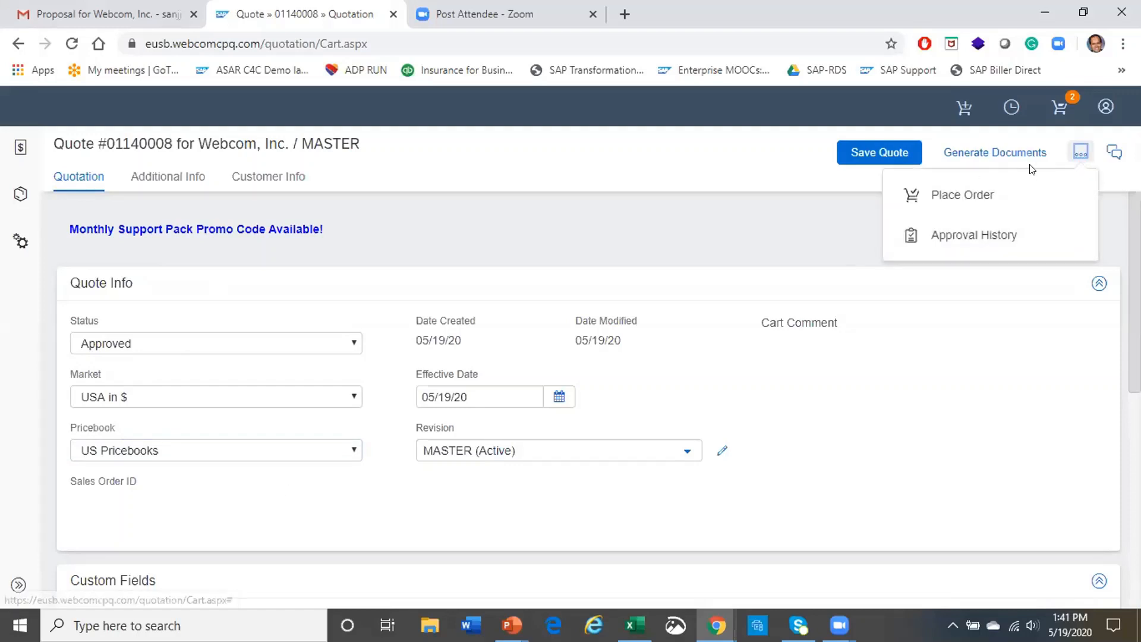
click(956, 196)
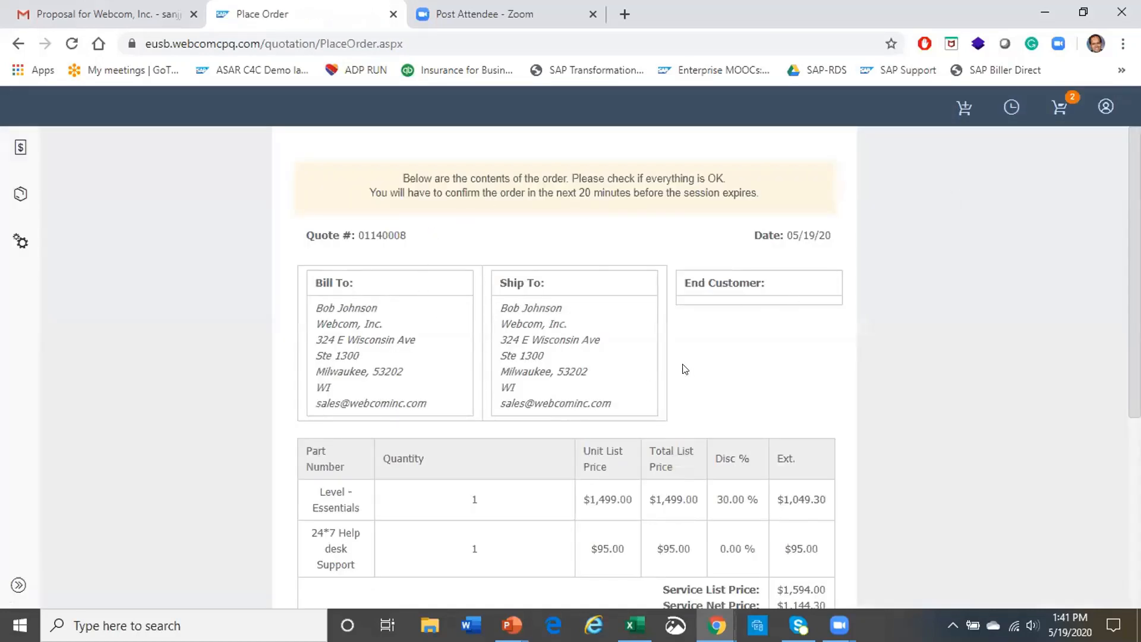
scroll(646, 369, down, 5)
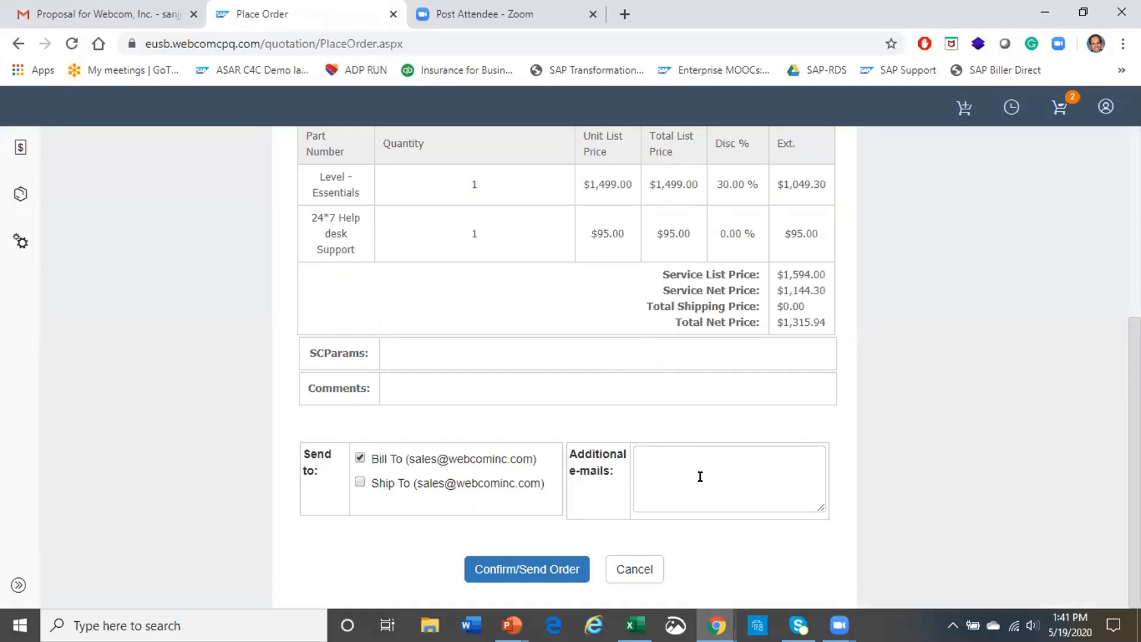
scroll(672, 423, up, 5)
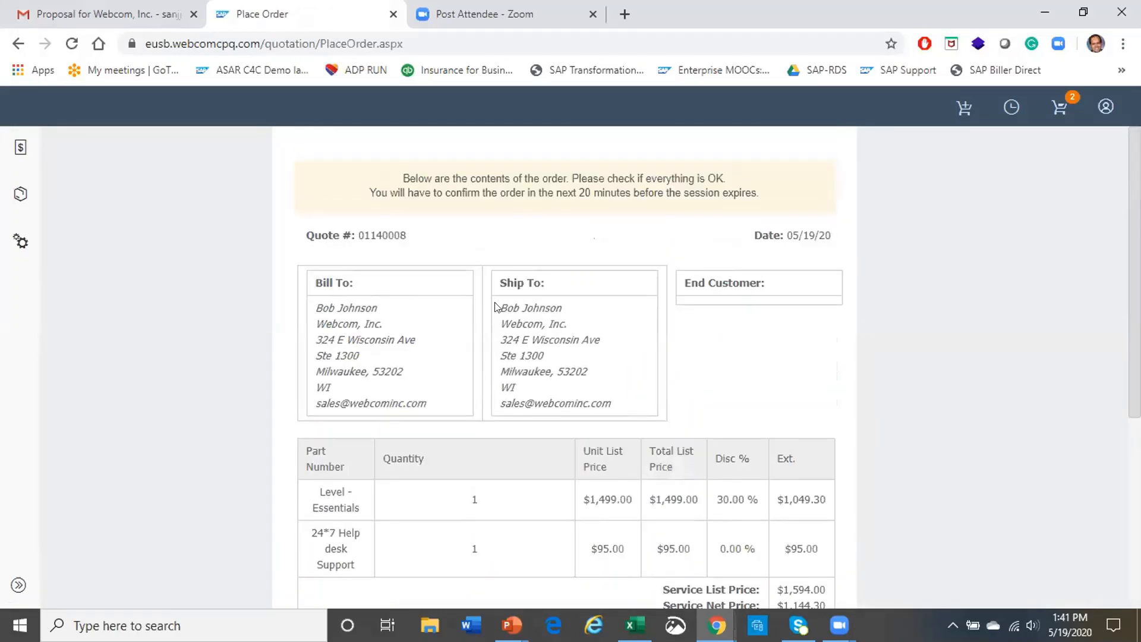
scroll(688, 413, down, 5)
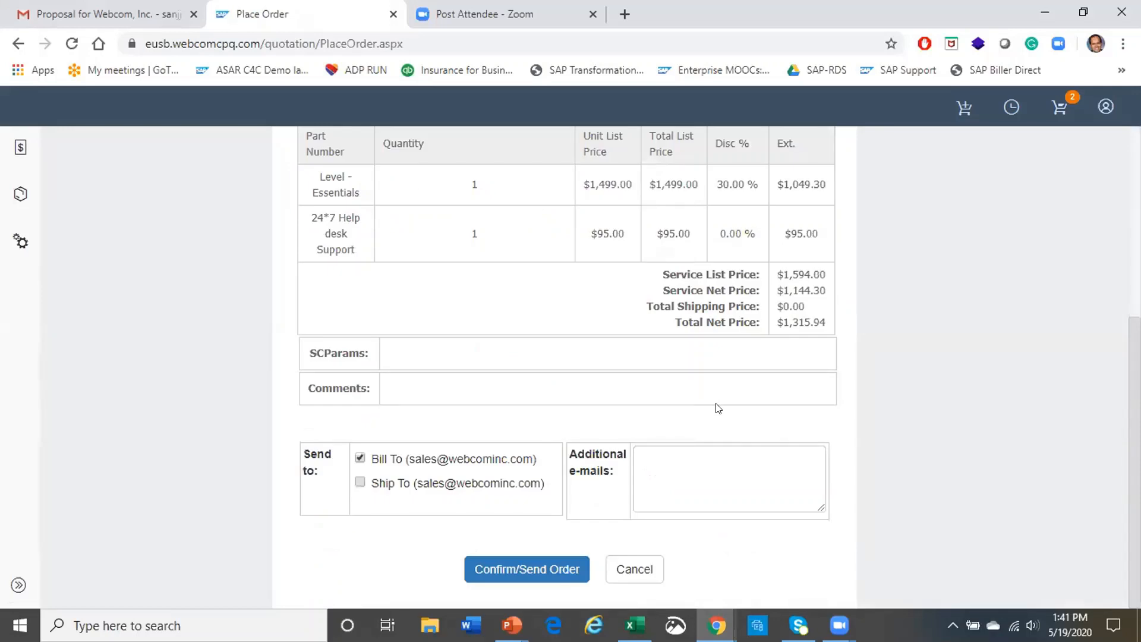
click(556, 562)
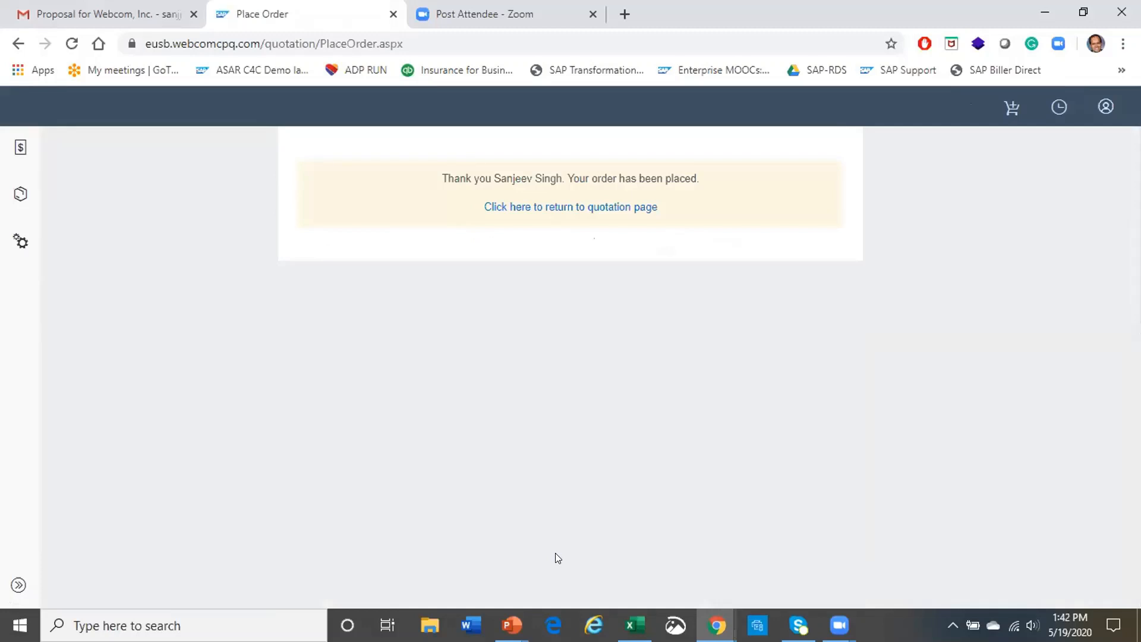
click(595, 208)
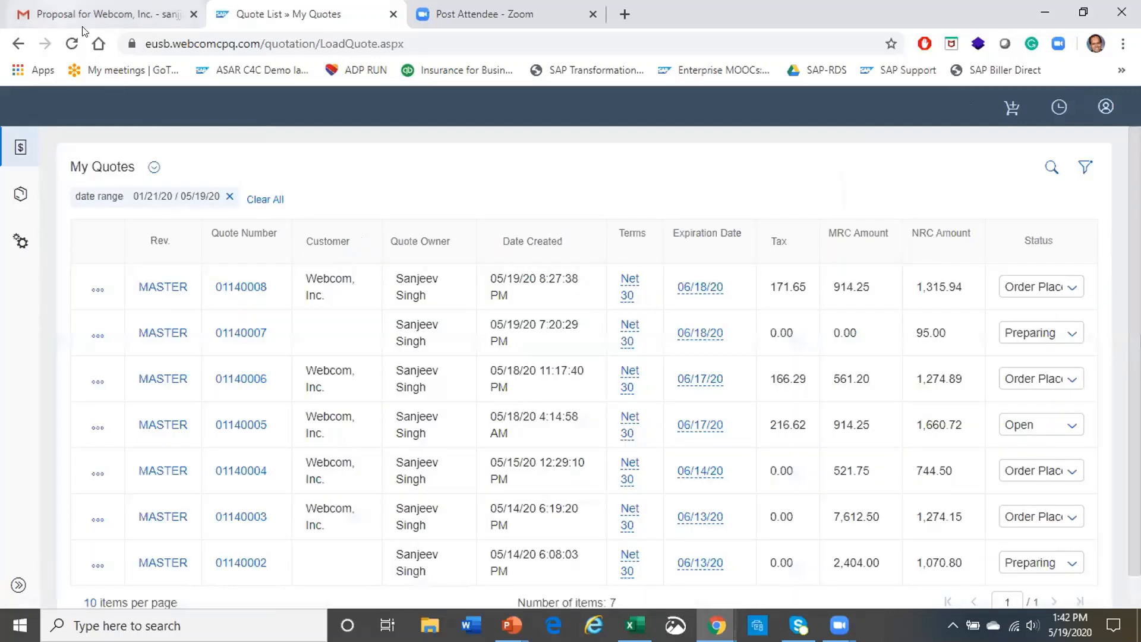
click(63, 13)
Open the Order Confirmation email in the Gmail inbox, mark it safe, and return to My Quotes
mouse_move(24, 226)
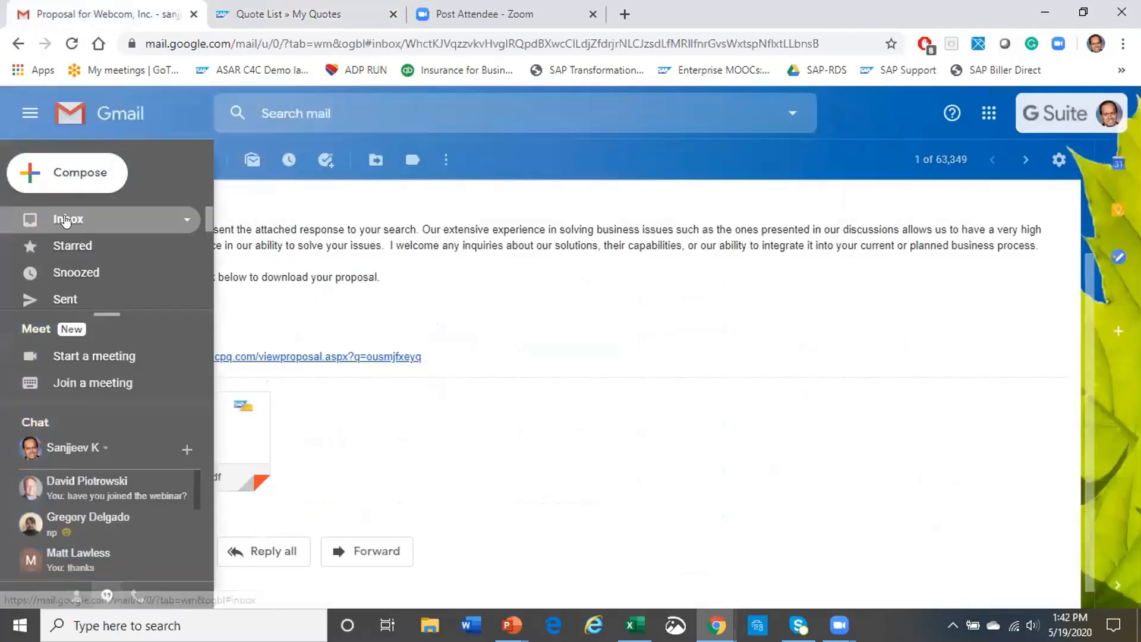
click(61, 220)
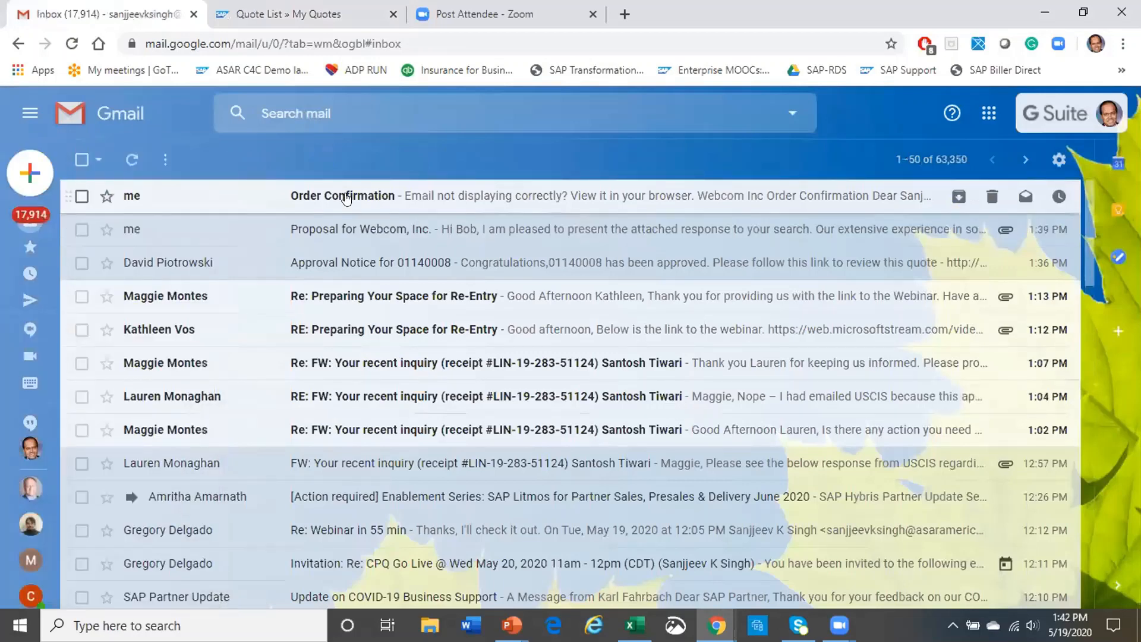
click(347, 198)
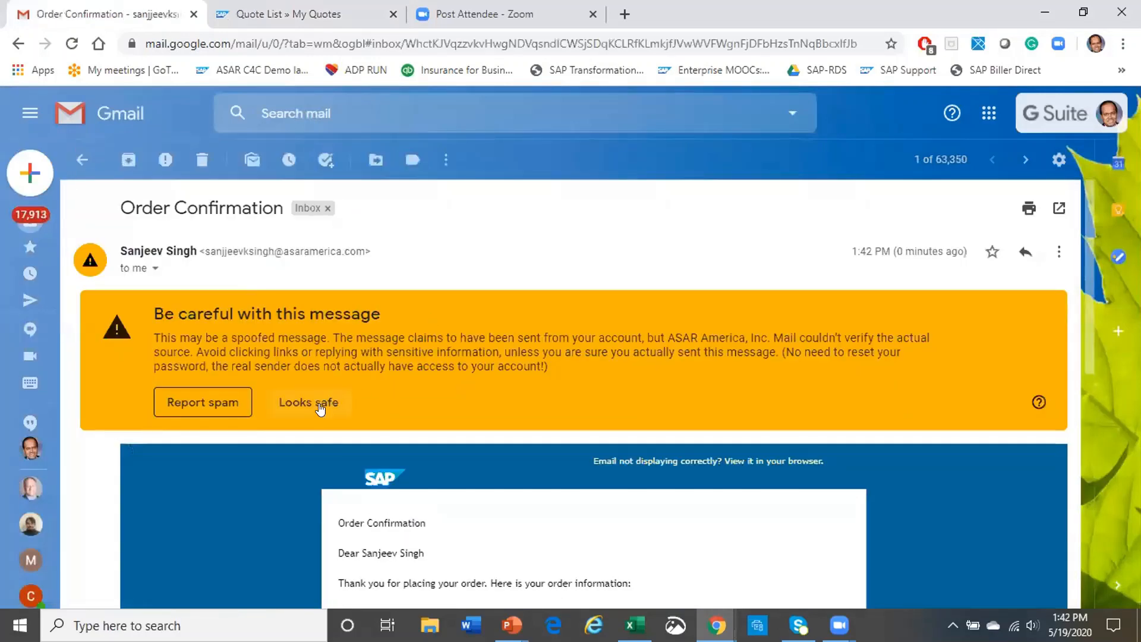
click(322, 404)
scroll(491, 341, down, 5)
click(342, 21)
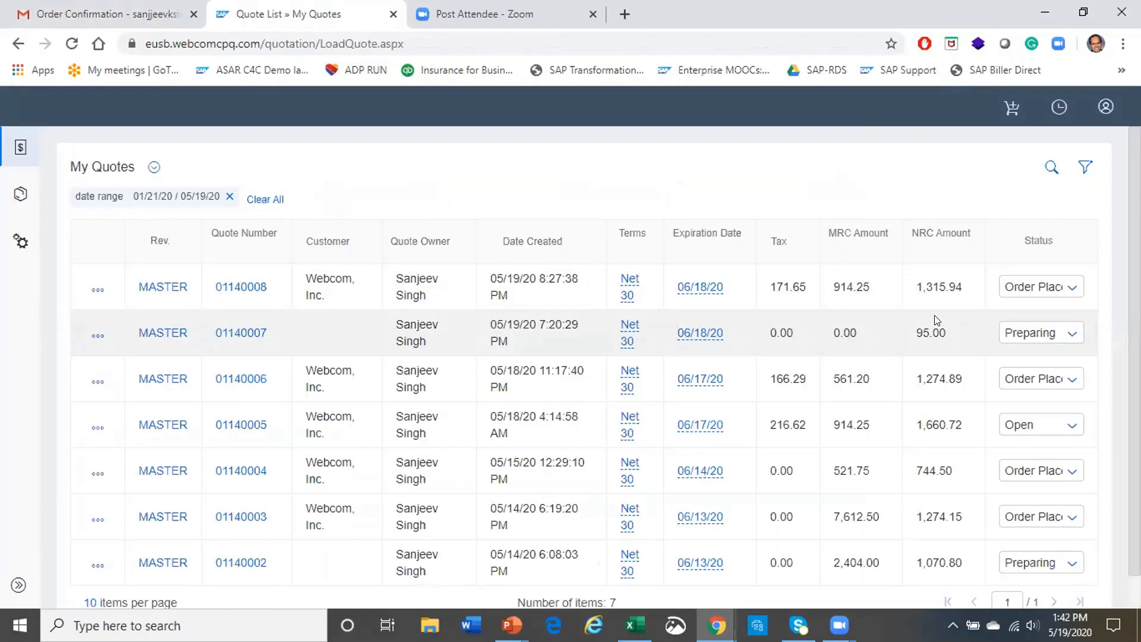
Open the Catalog to show the three Antivirus Products, including Antivirus On Demand
click(22, 197)
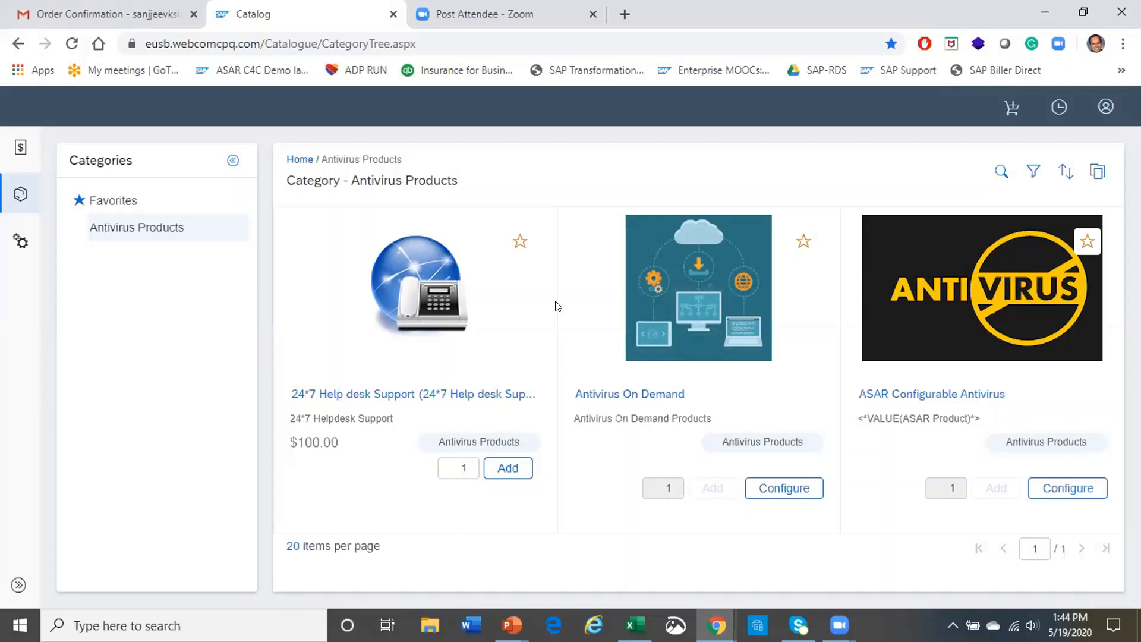
Check quote 01140008's status in the quotation list, then reopen it to confirm Order Placed
click(16, 151)
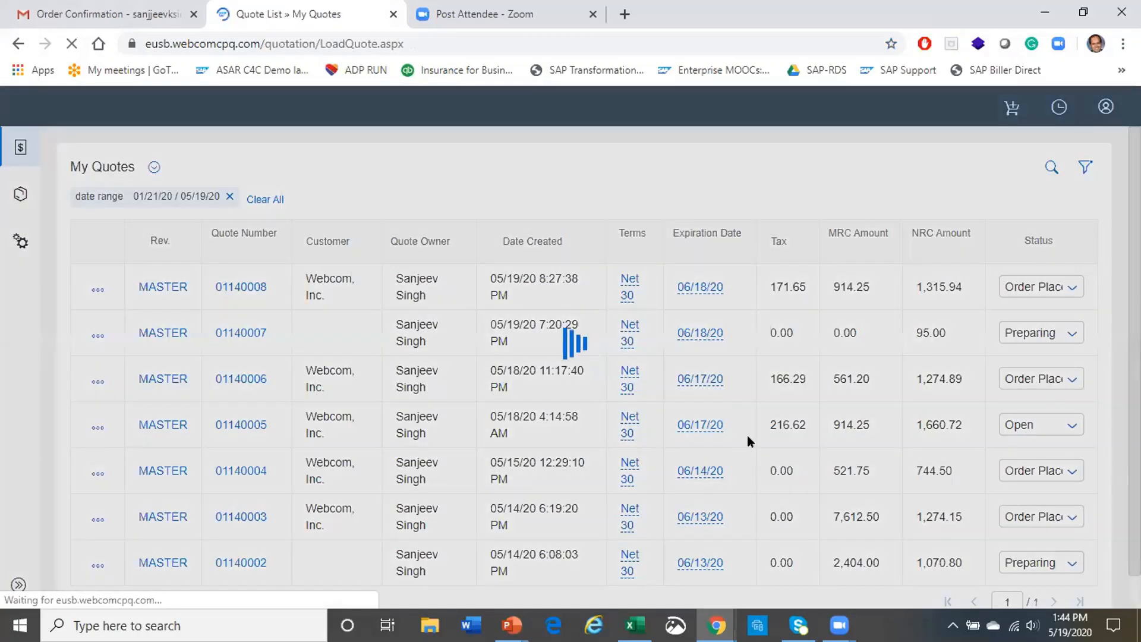
scroll(862, 372, down, 1)
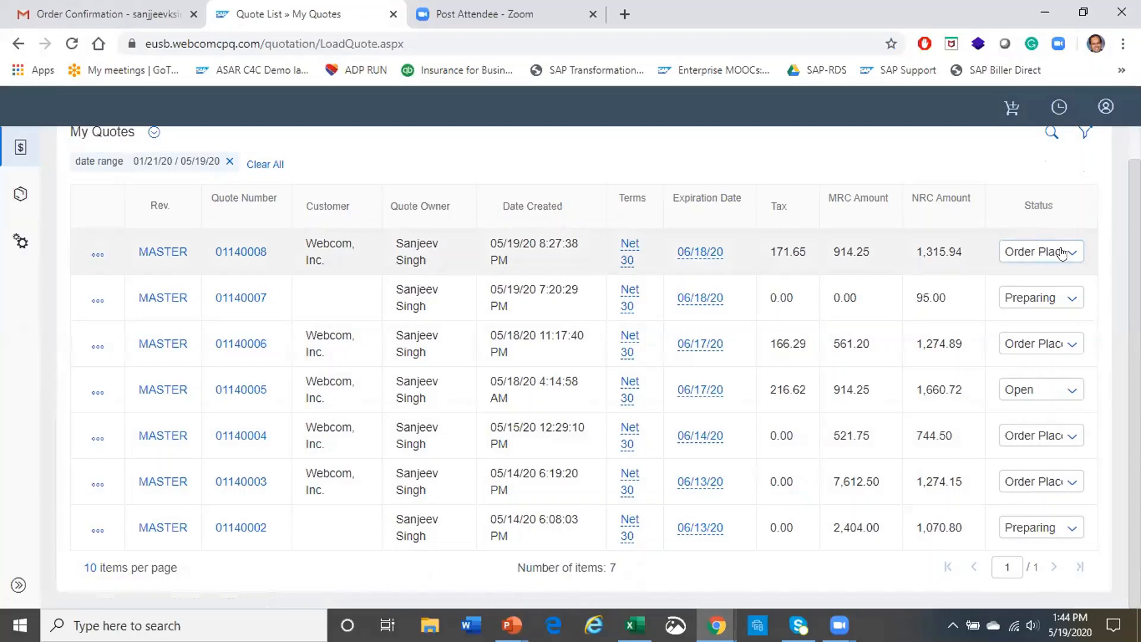
click(1079, 254)
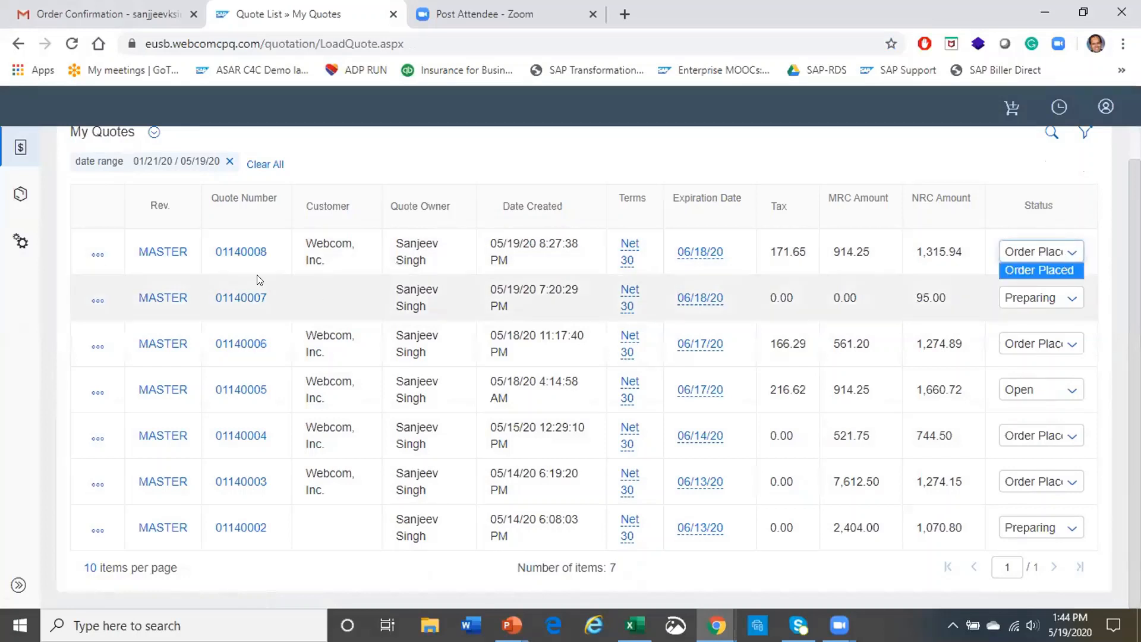
click(224, 255)
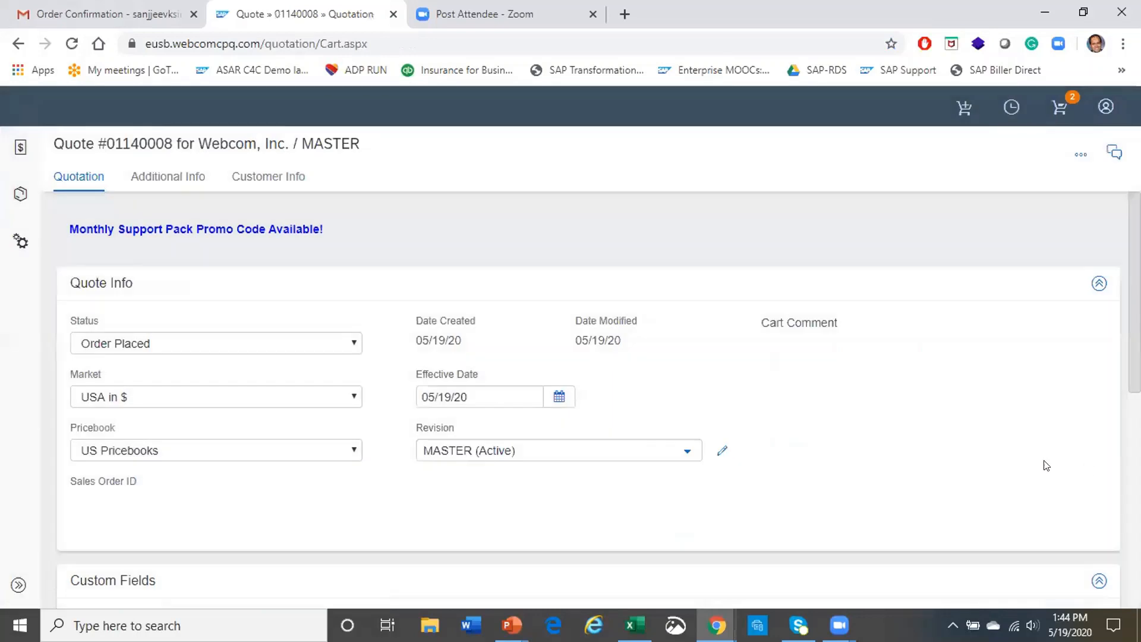
scroll(1025, 411, down, 5)
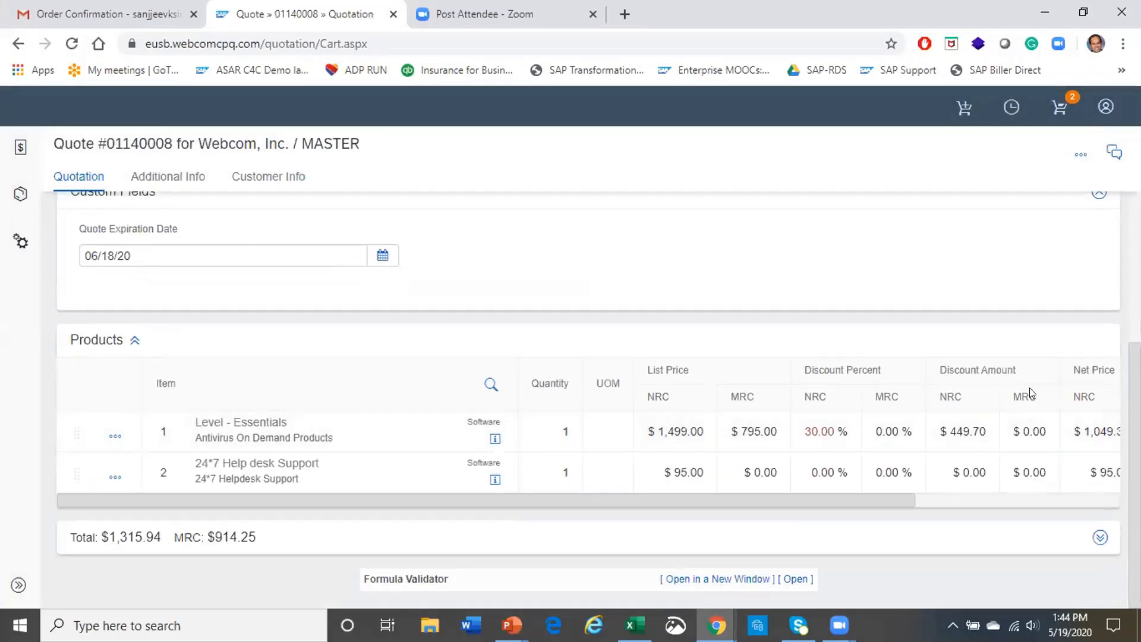
scroll(976, 349, up, 5)
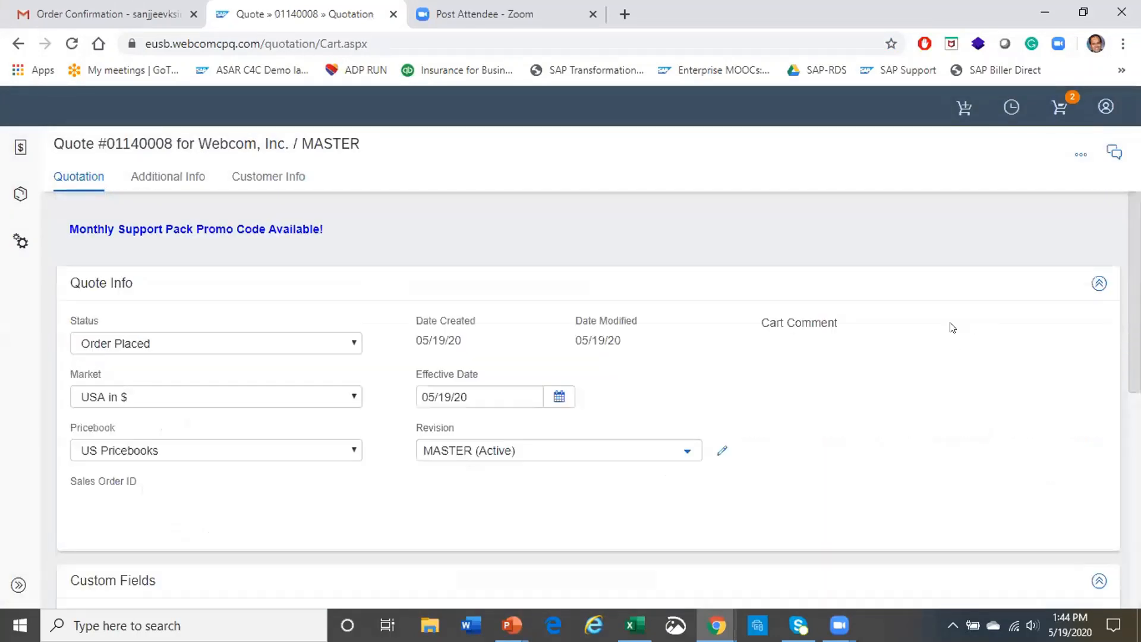